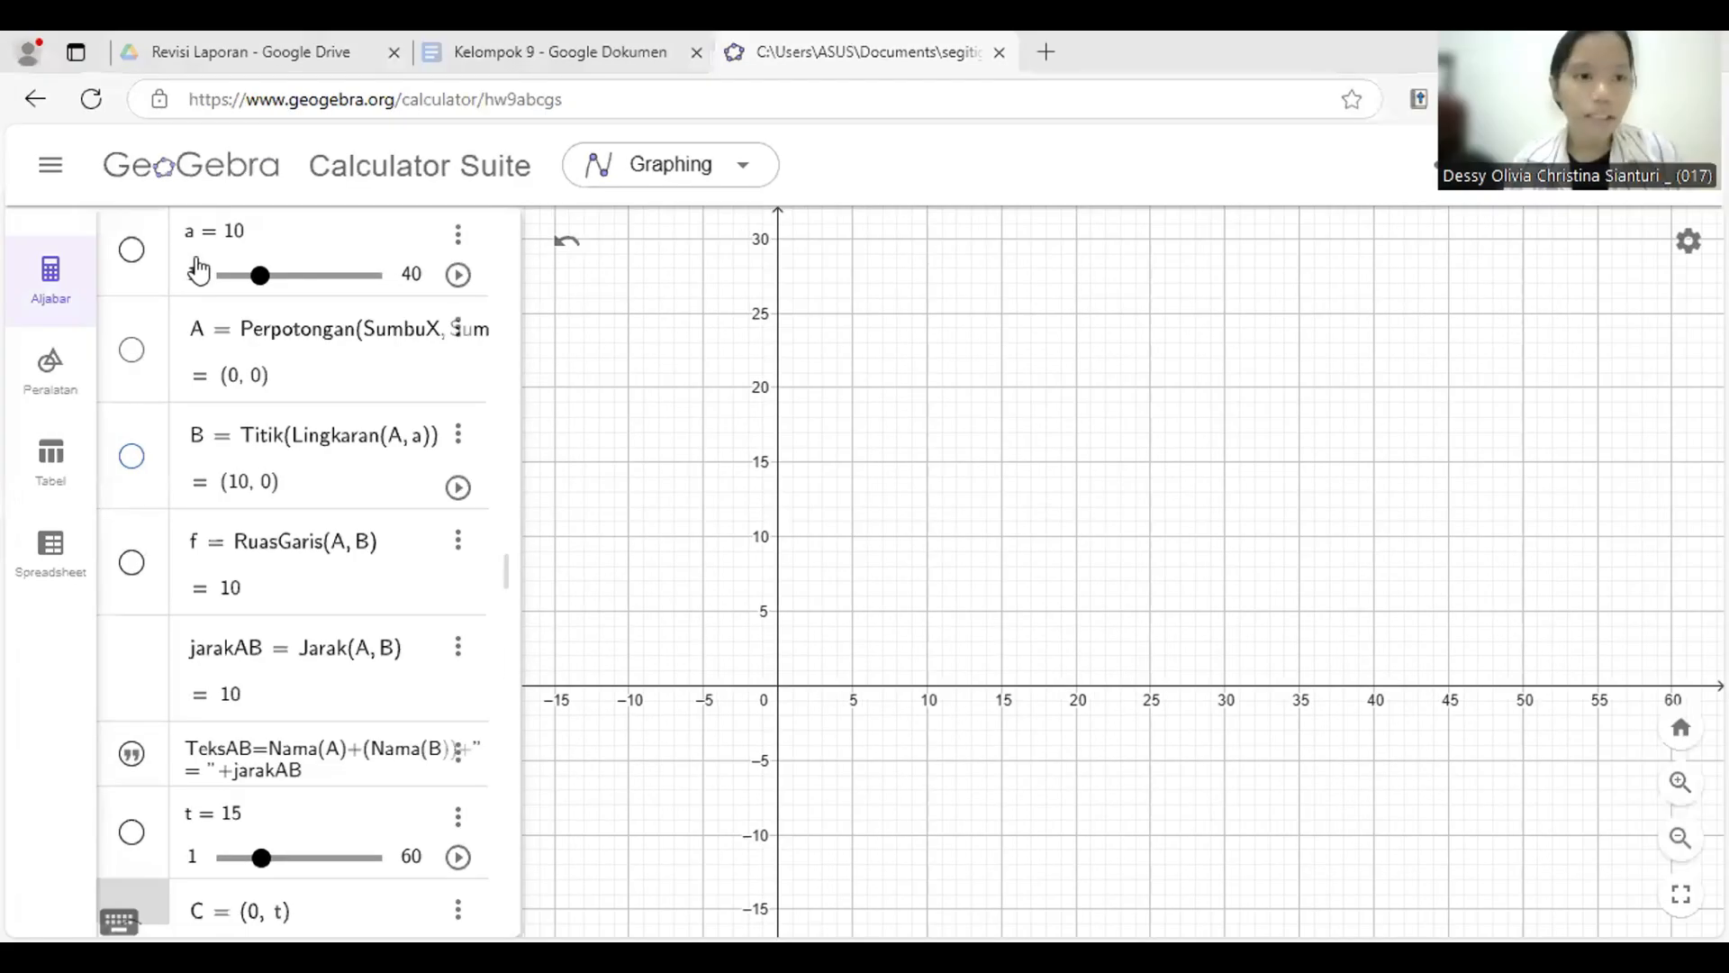
# - Show slider a, points A and B, and the base segment f between them in the graph
pyautogui.click(133, 252)
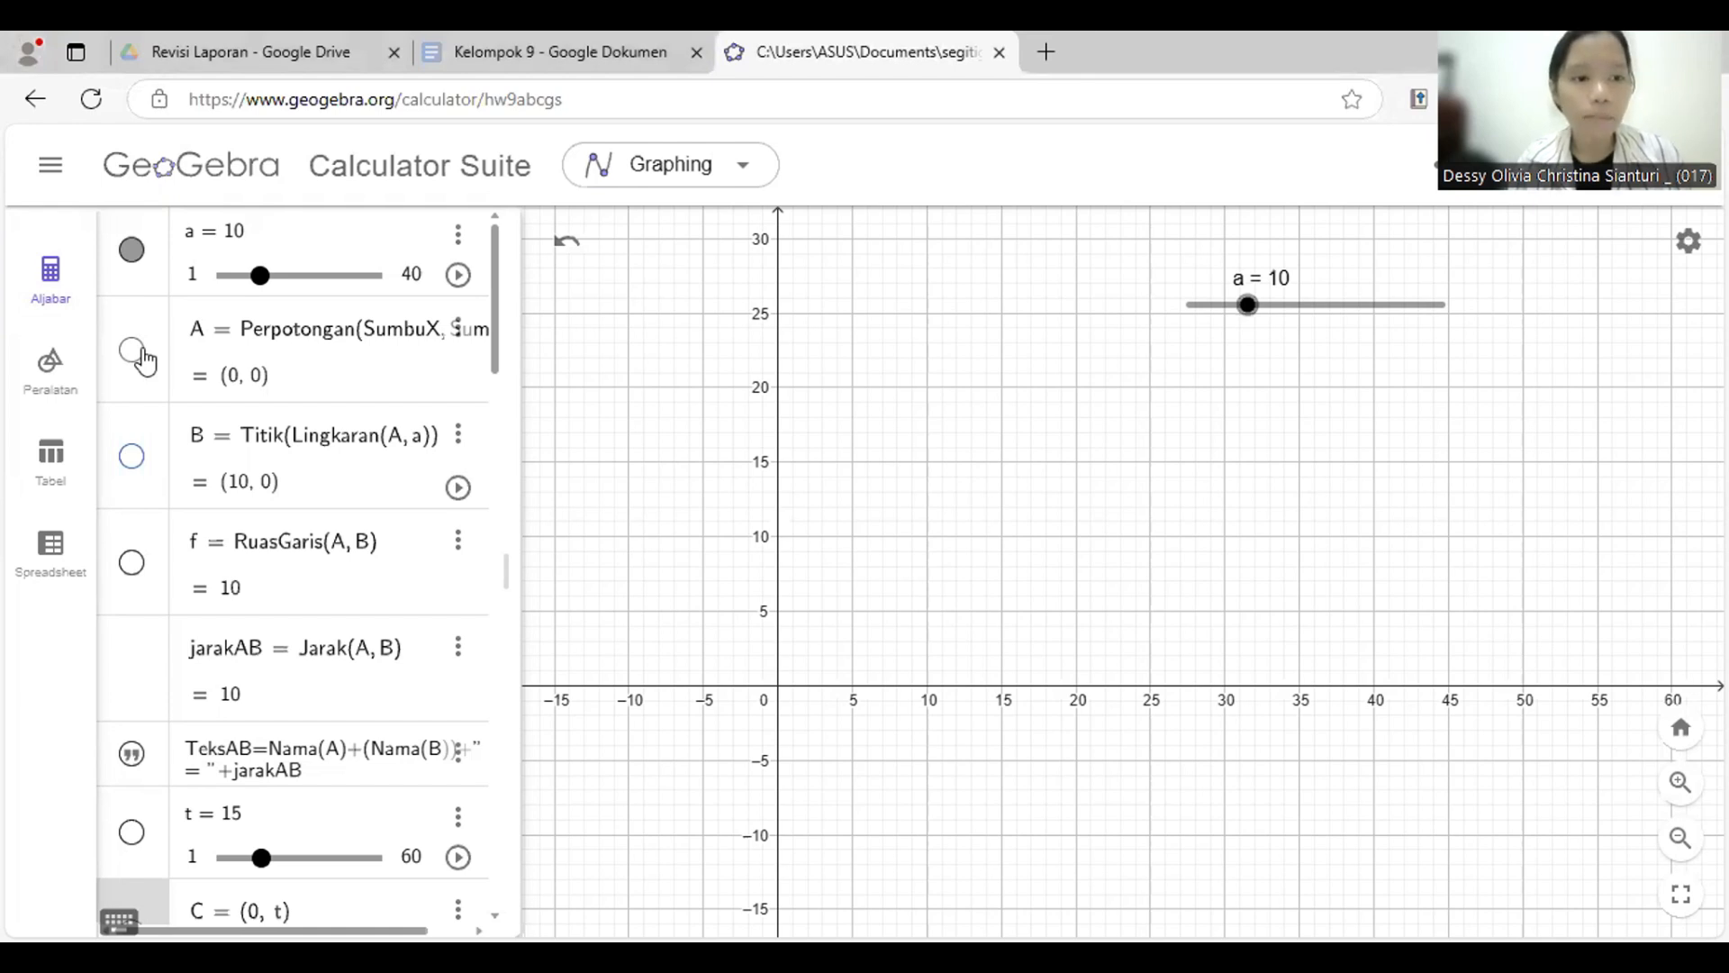
pyautogui.click(140, 352)
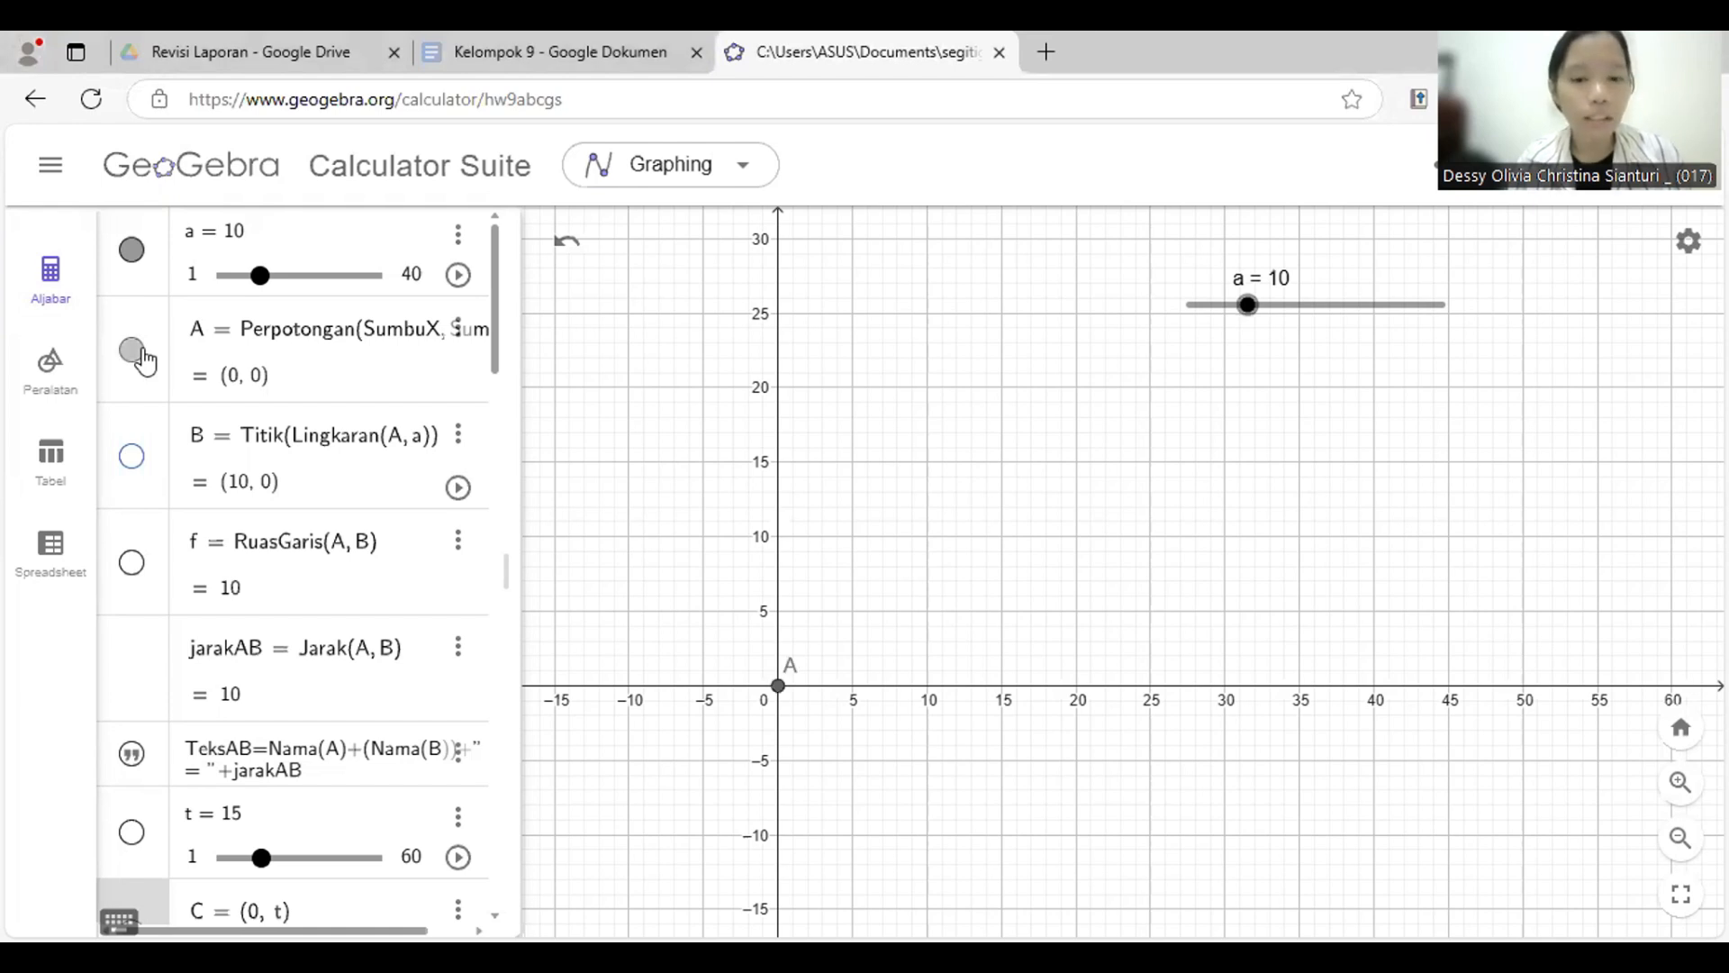
pyautogui.click(133, 462)
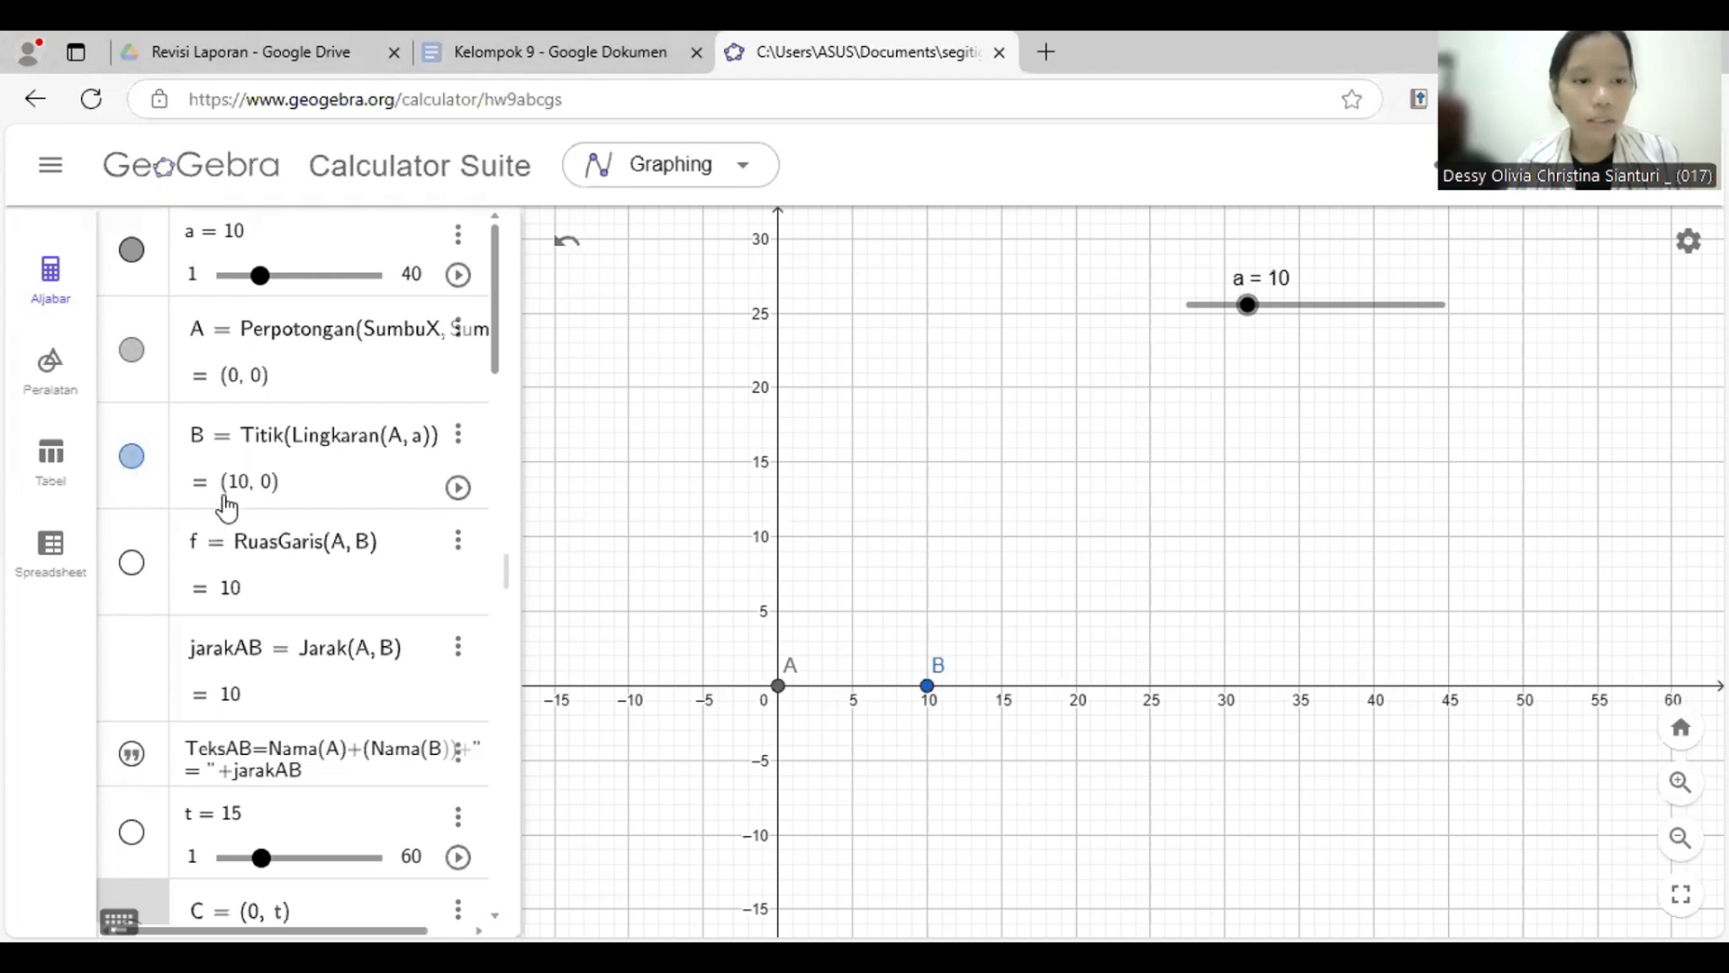
pyautogui.click(131, 565)
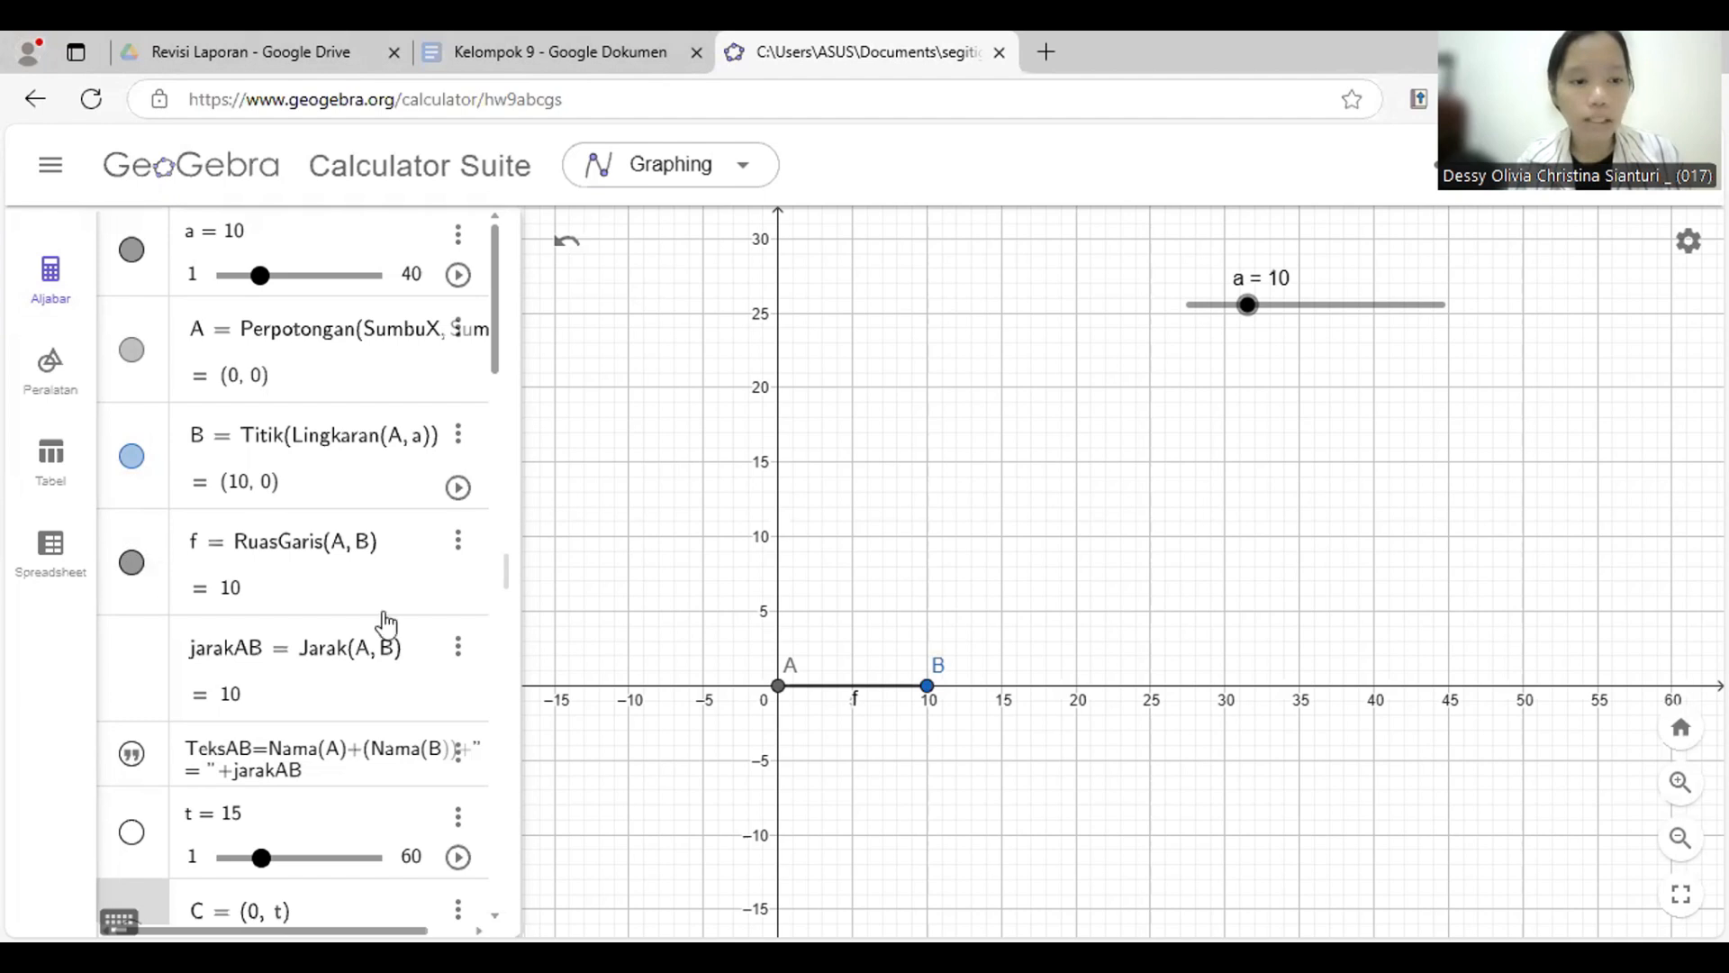
# - Show slider t, points C and D, and the segment g joining them above the base
pyautogui.scroll(-3, 386, 622)
pyautogui.scroll(-1, 385, 621)
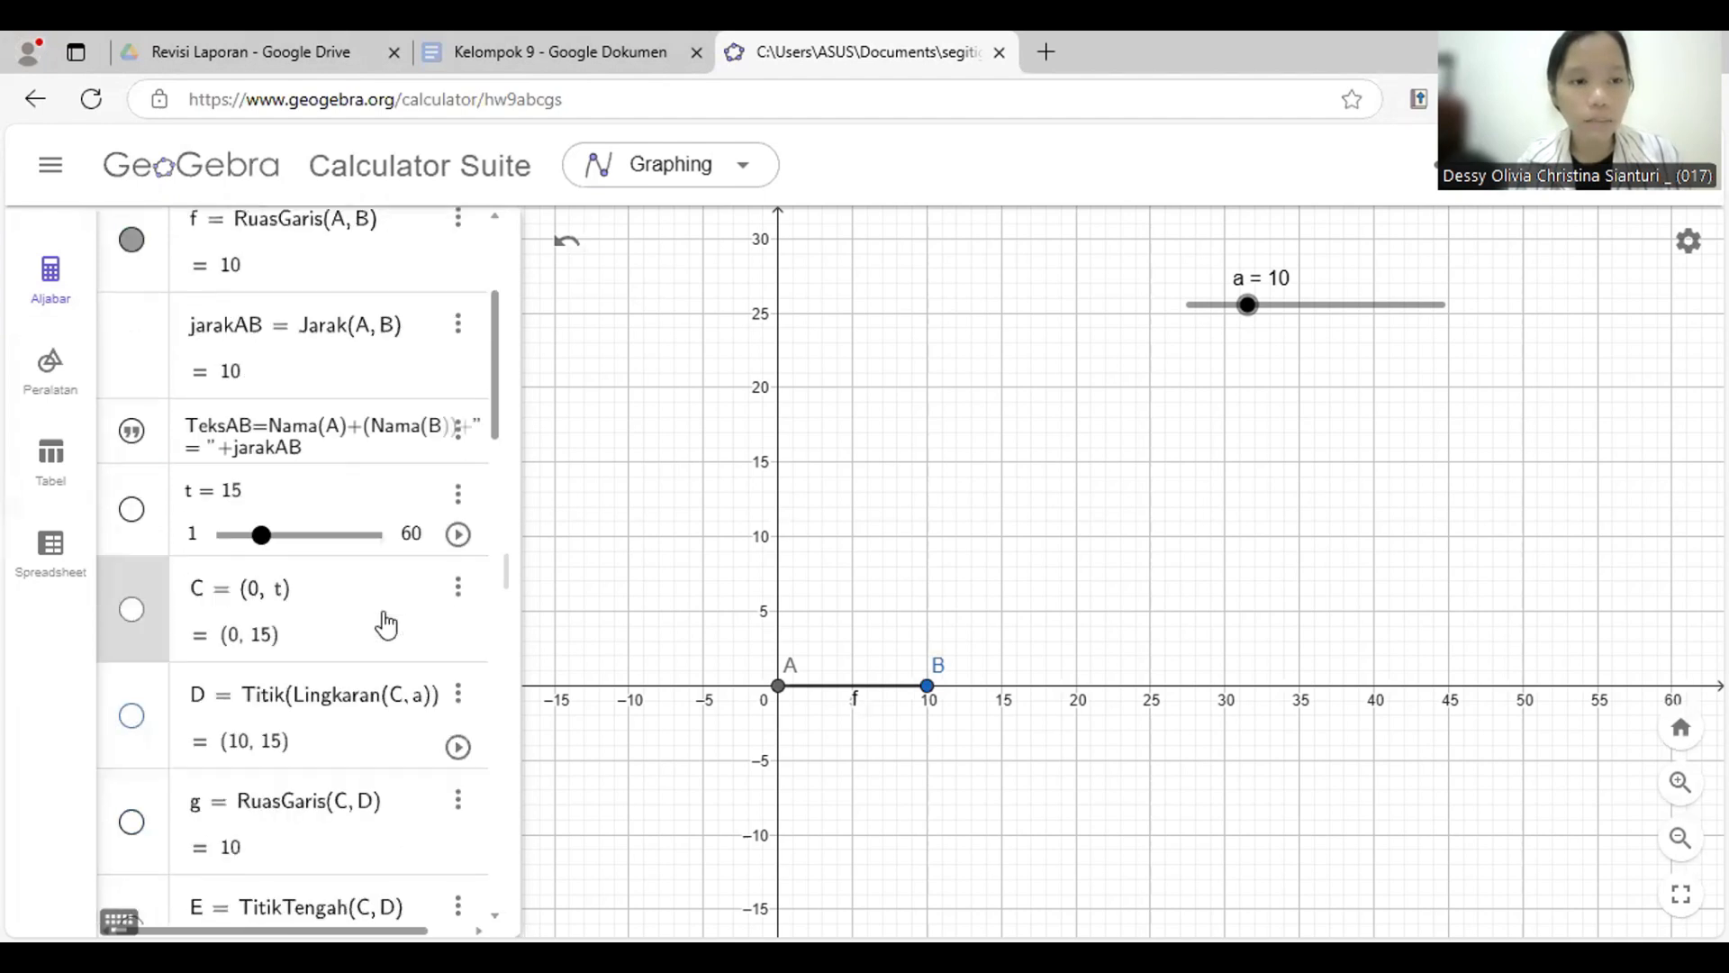
pyautogui.scroll(-1, 137, 478)
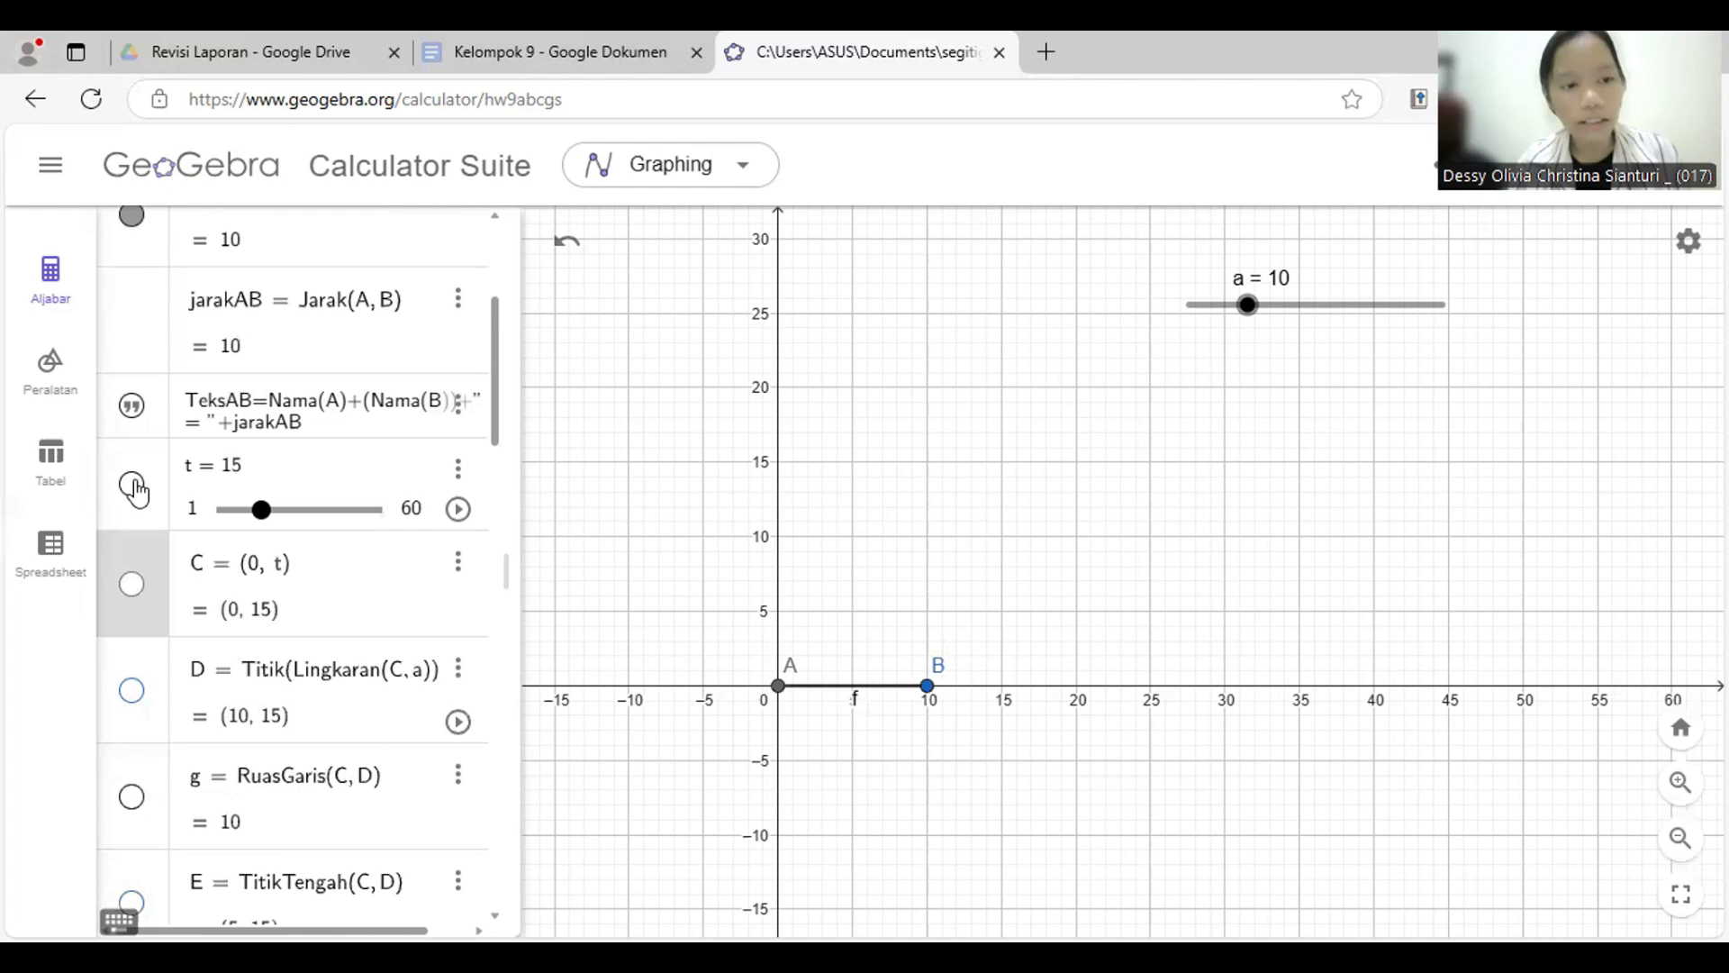
pyautogui.click(132, 485)
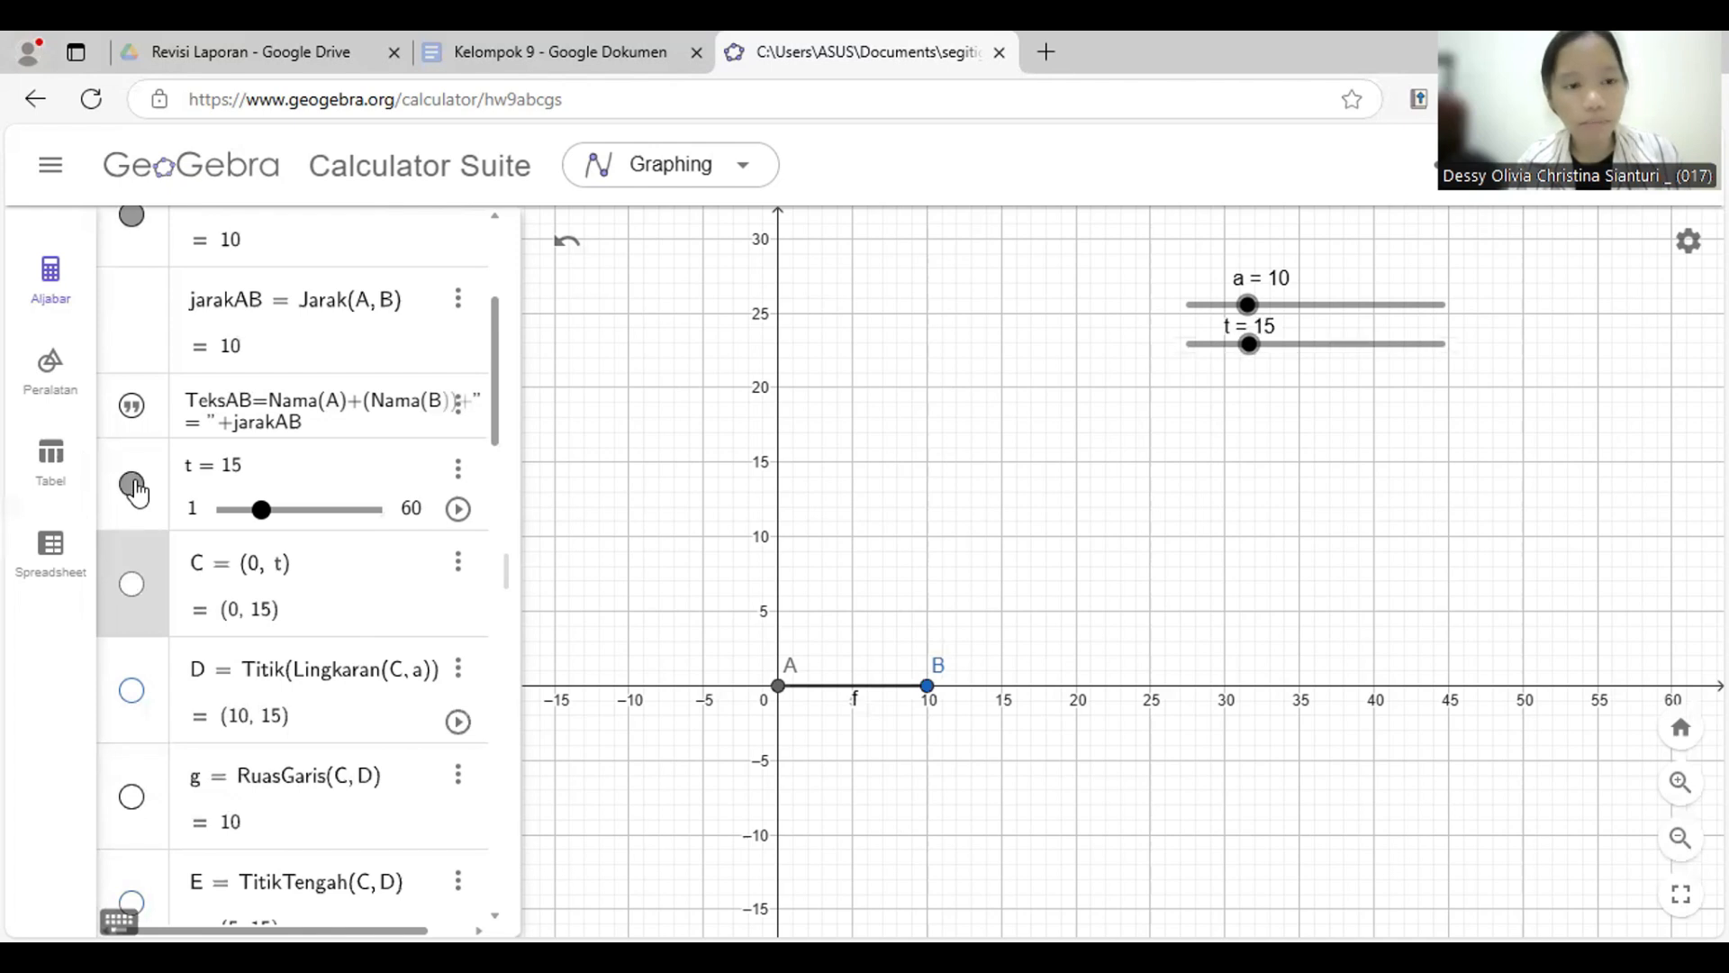
pyautogui.scroll(-2, 135, 410)
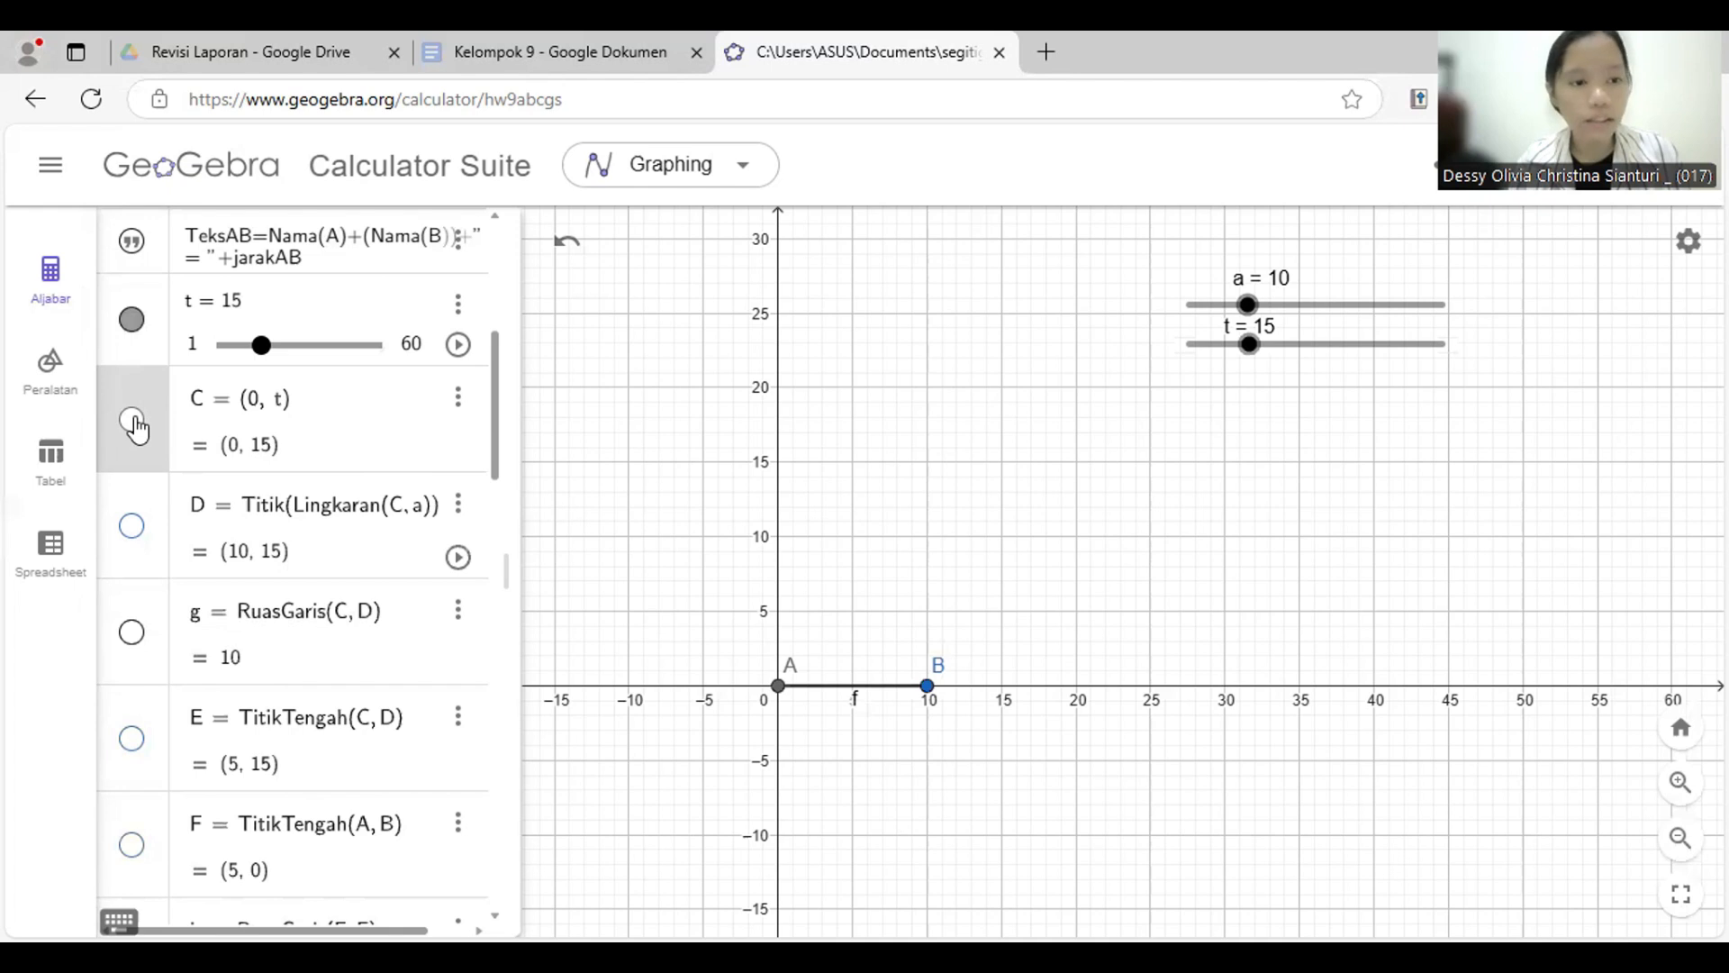
pyautogui.click(133, 420)
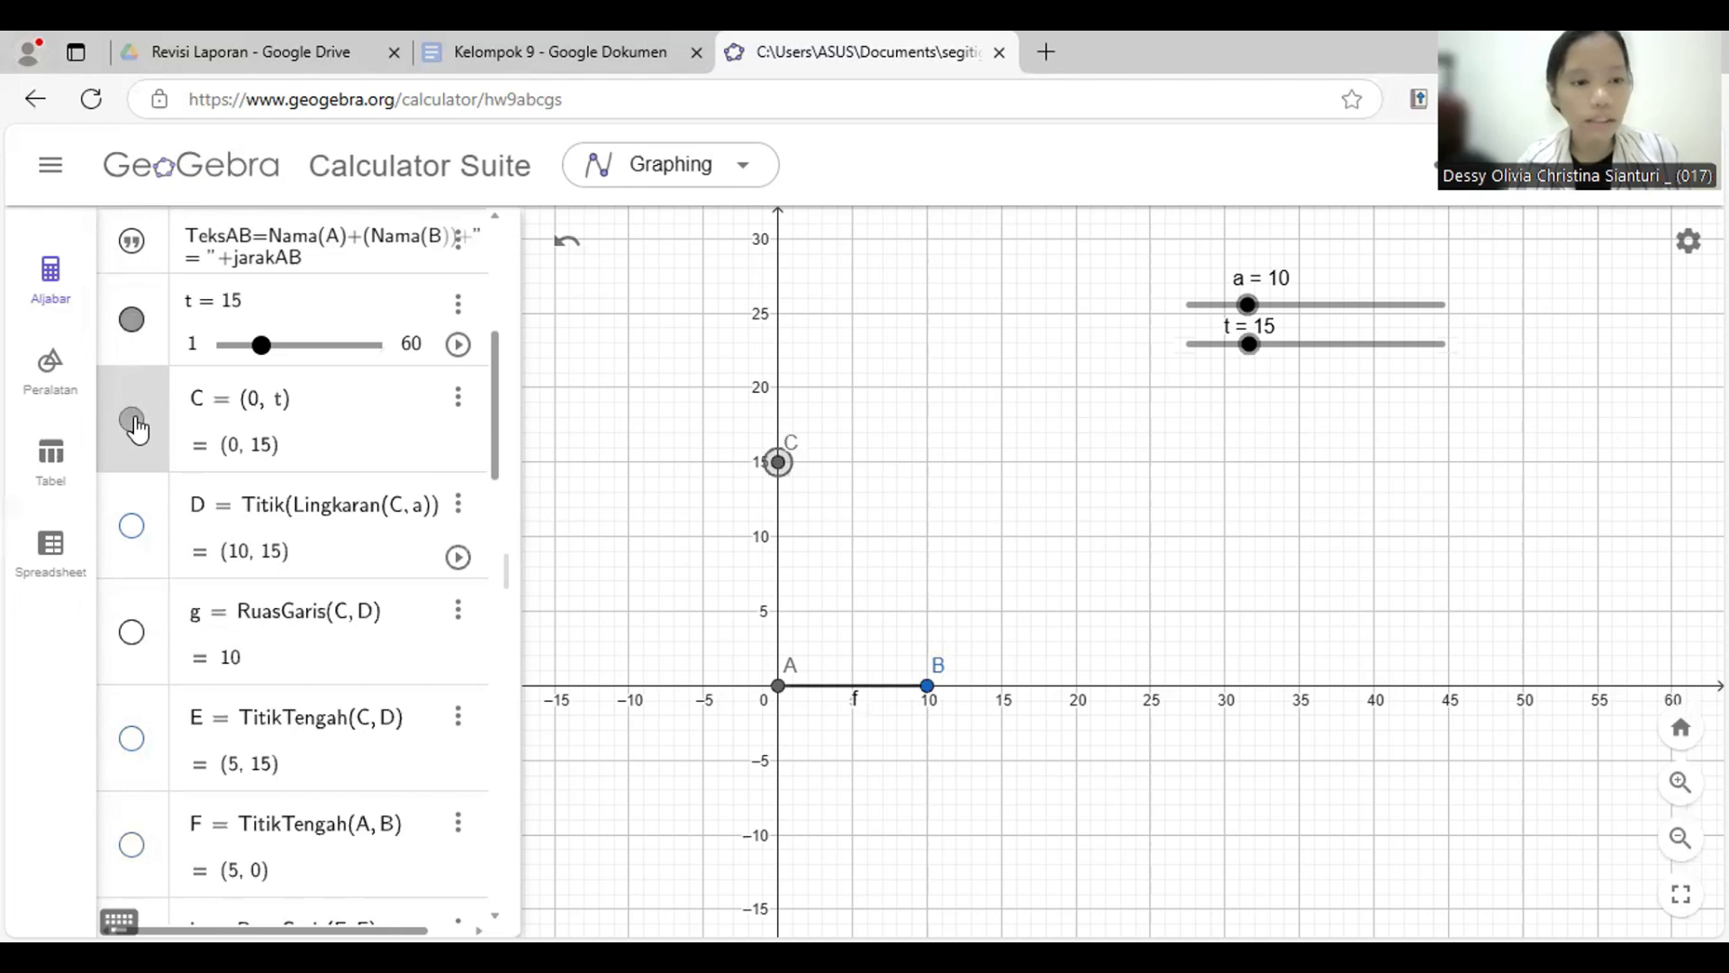
pyautogui.click(132, 526)
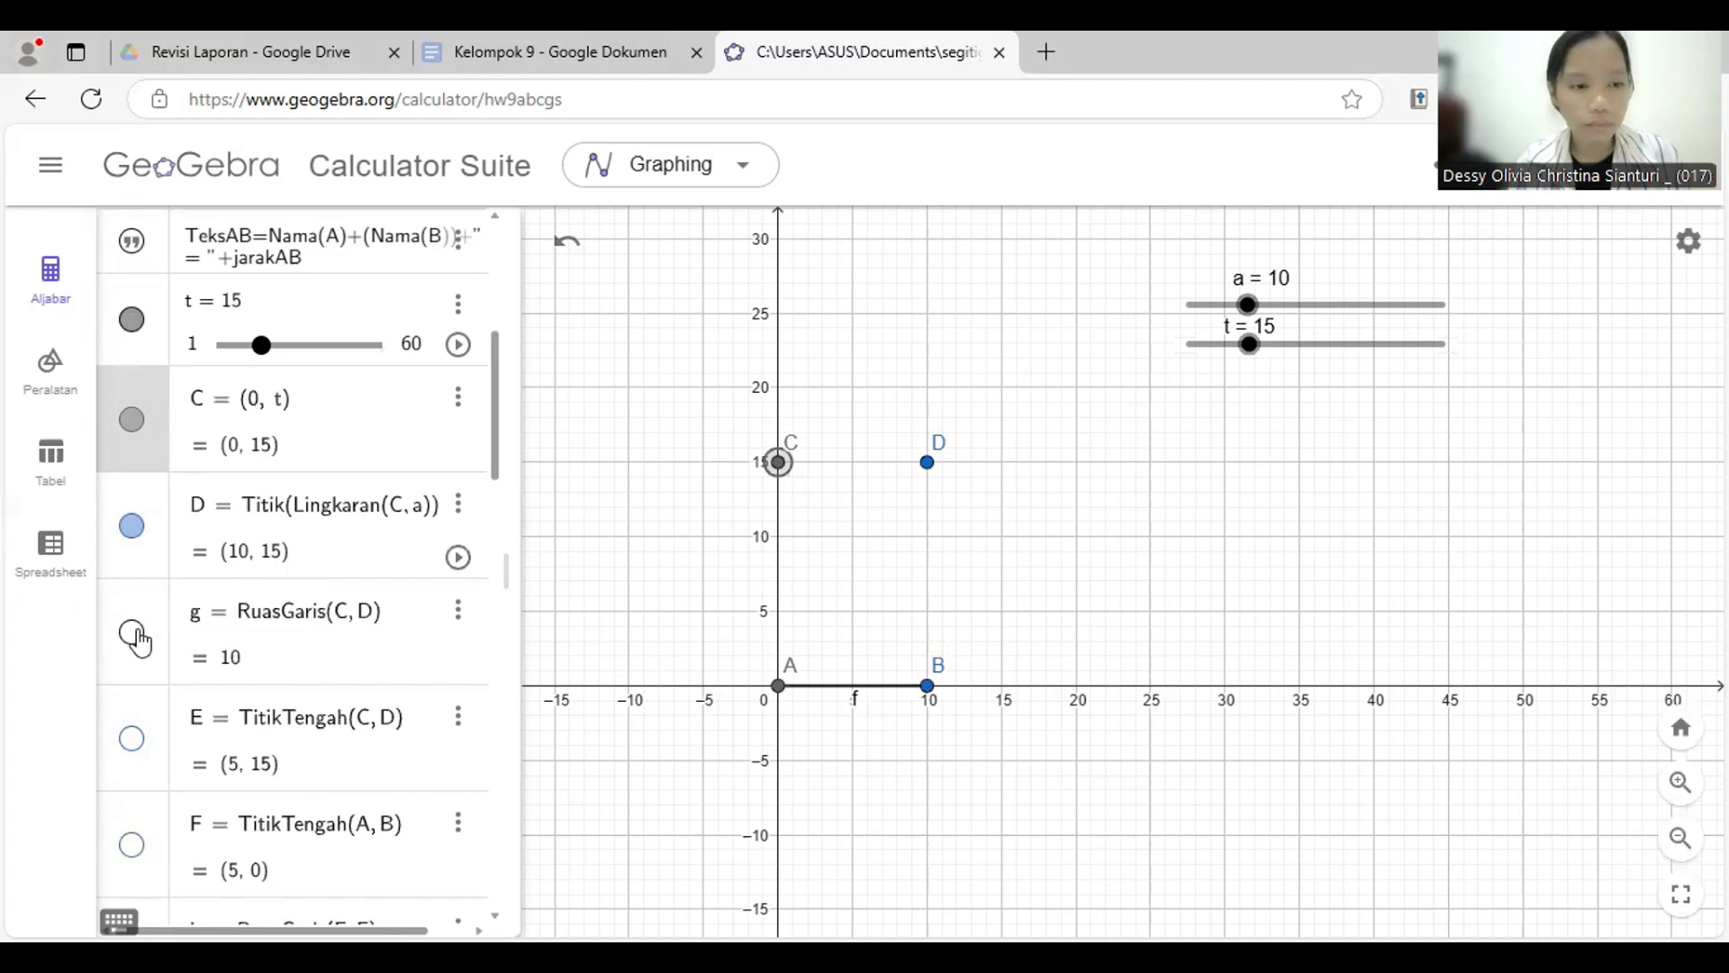
pyautogui.moveTo(137, 641); pyautogui.dragTo(136, 431)
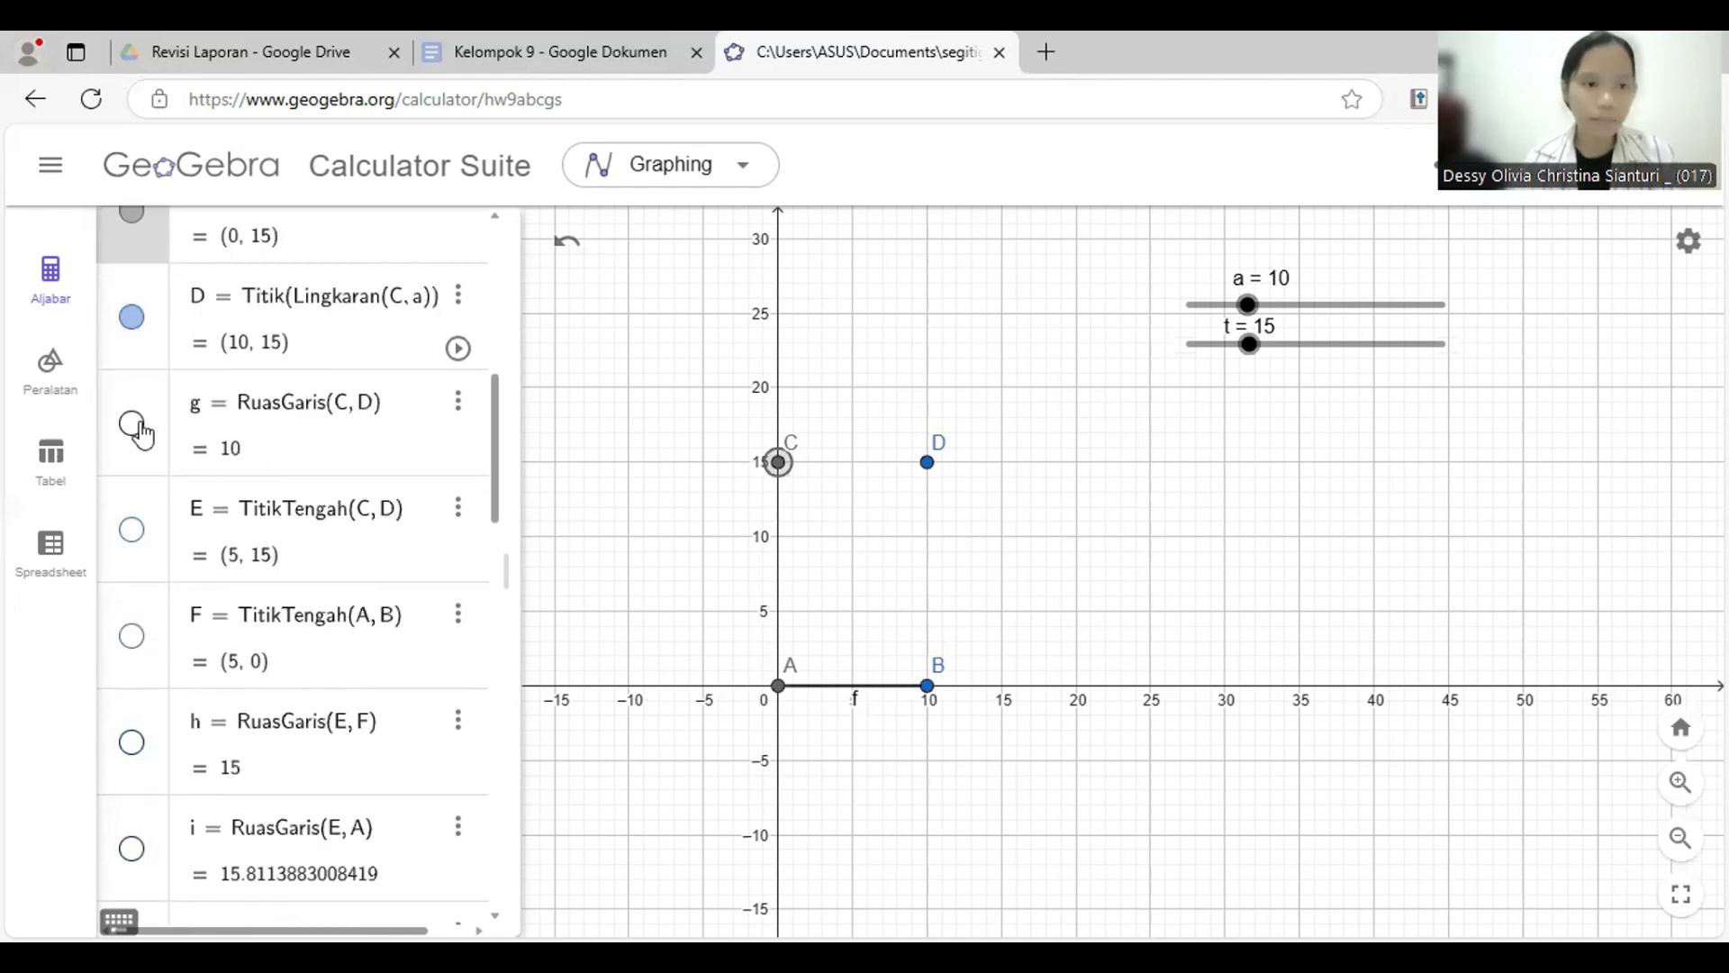
pyautogui.click(132, 423)
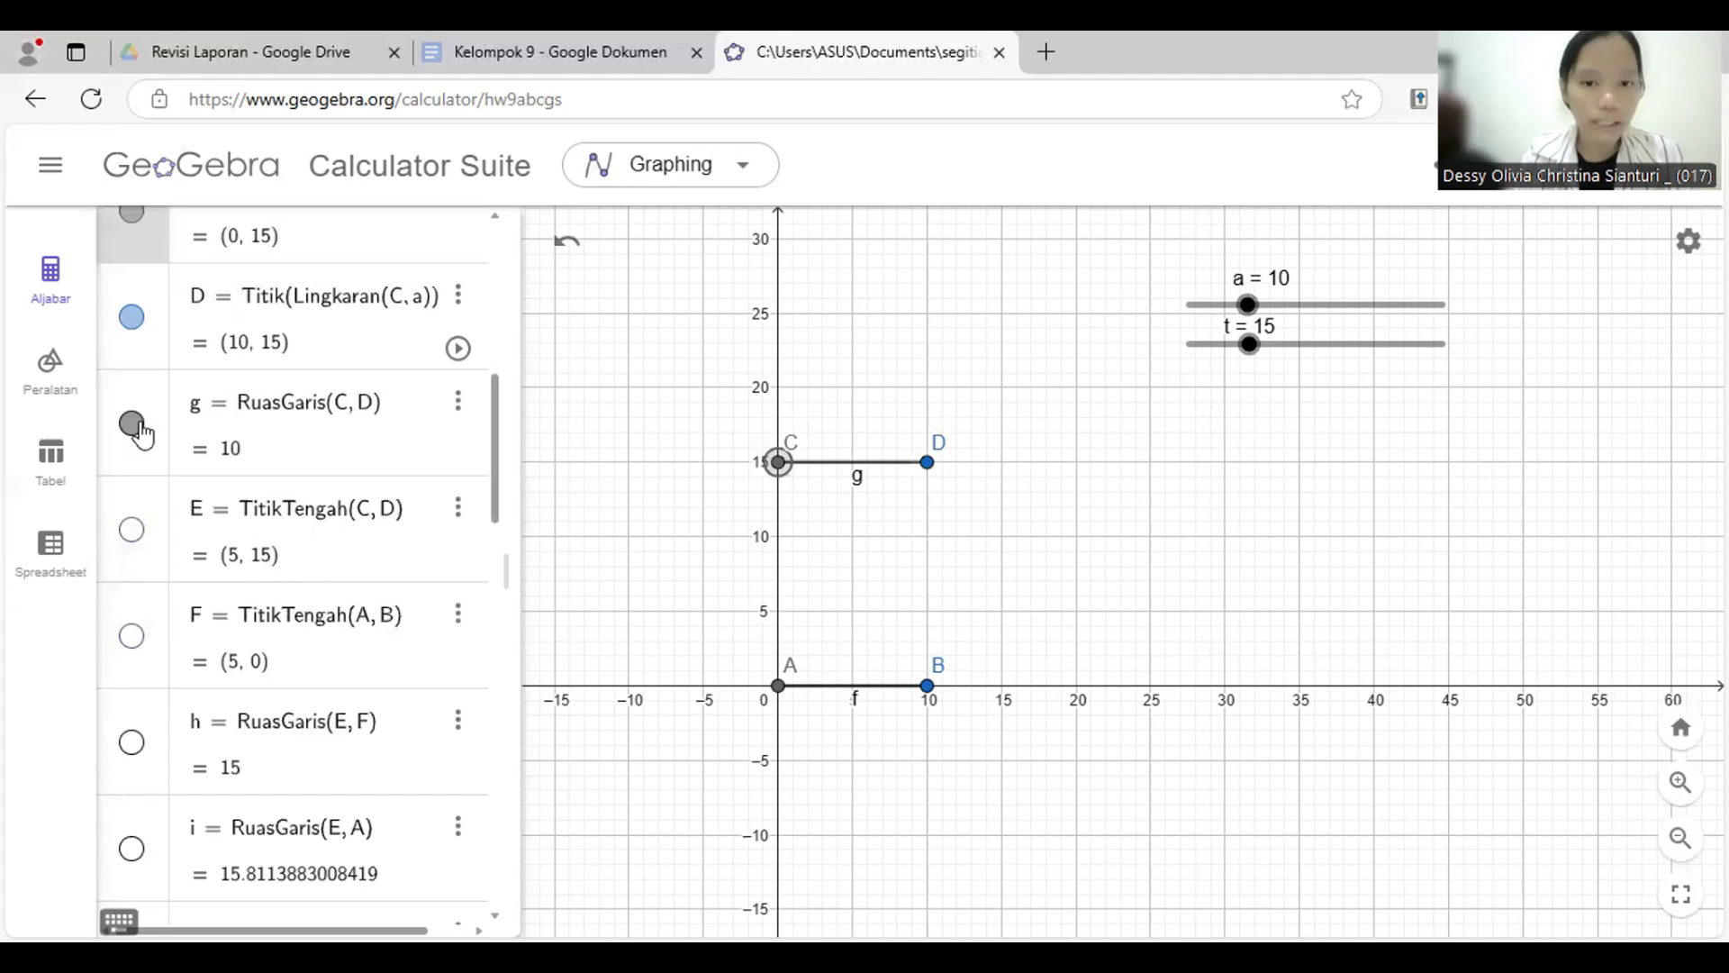
# - Show midpoints E and F of the two horizontal segments and the height segment h connecting them
pyautogui.click(133, 532)
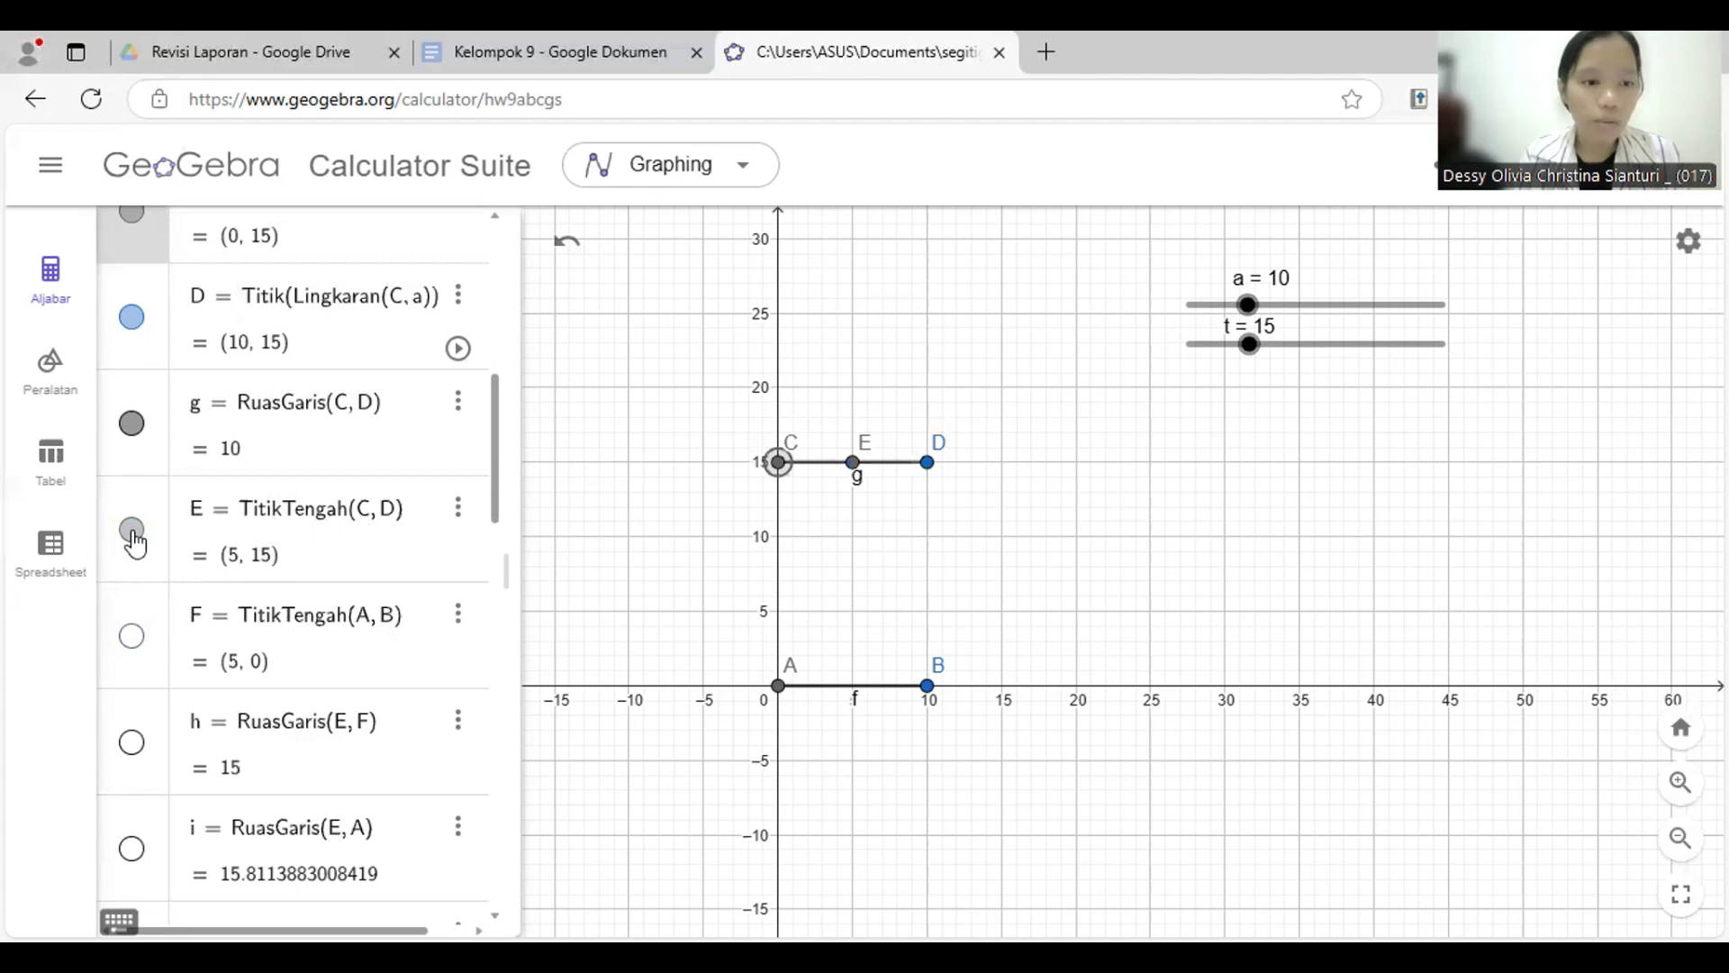
pyautogui.click(130, 639)
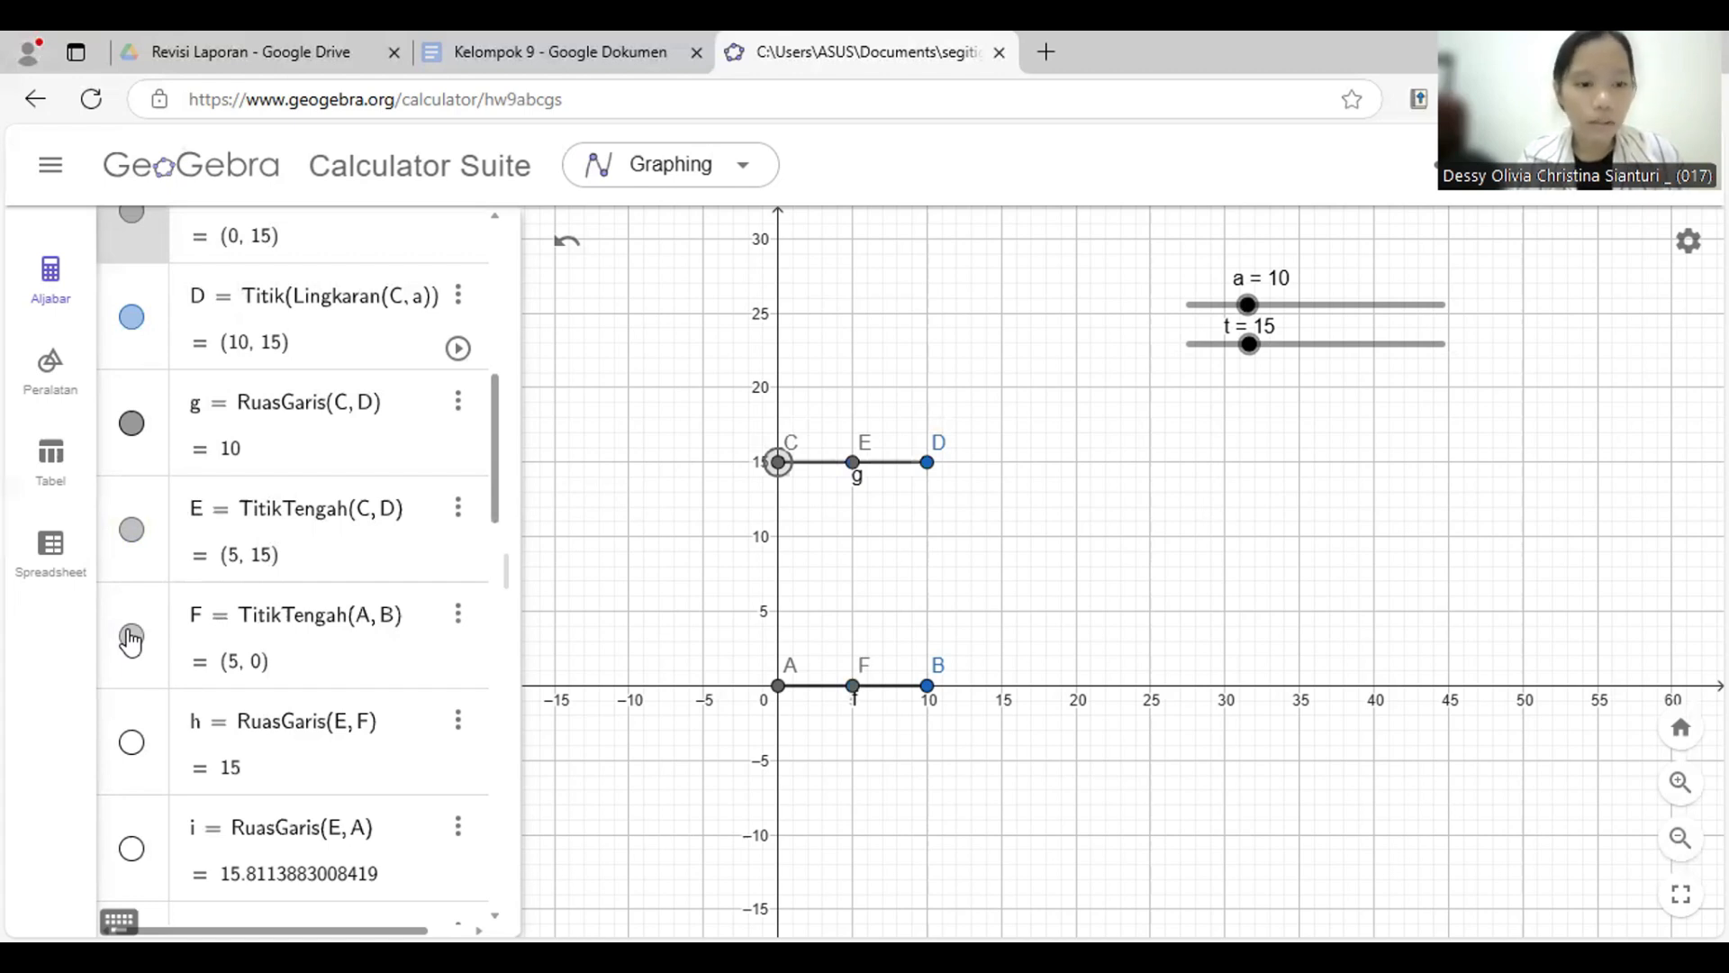
pyautogui.scroll(-2, 130, 642)
pyautogui.scroll(-1, 140, 496)
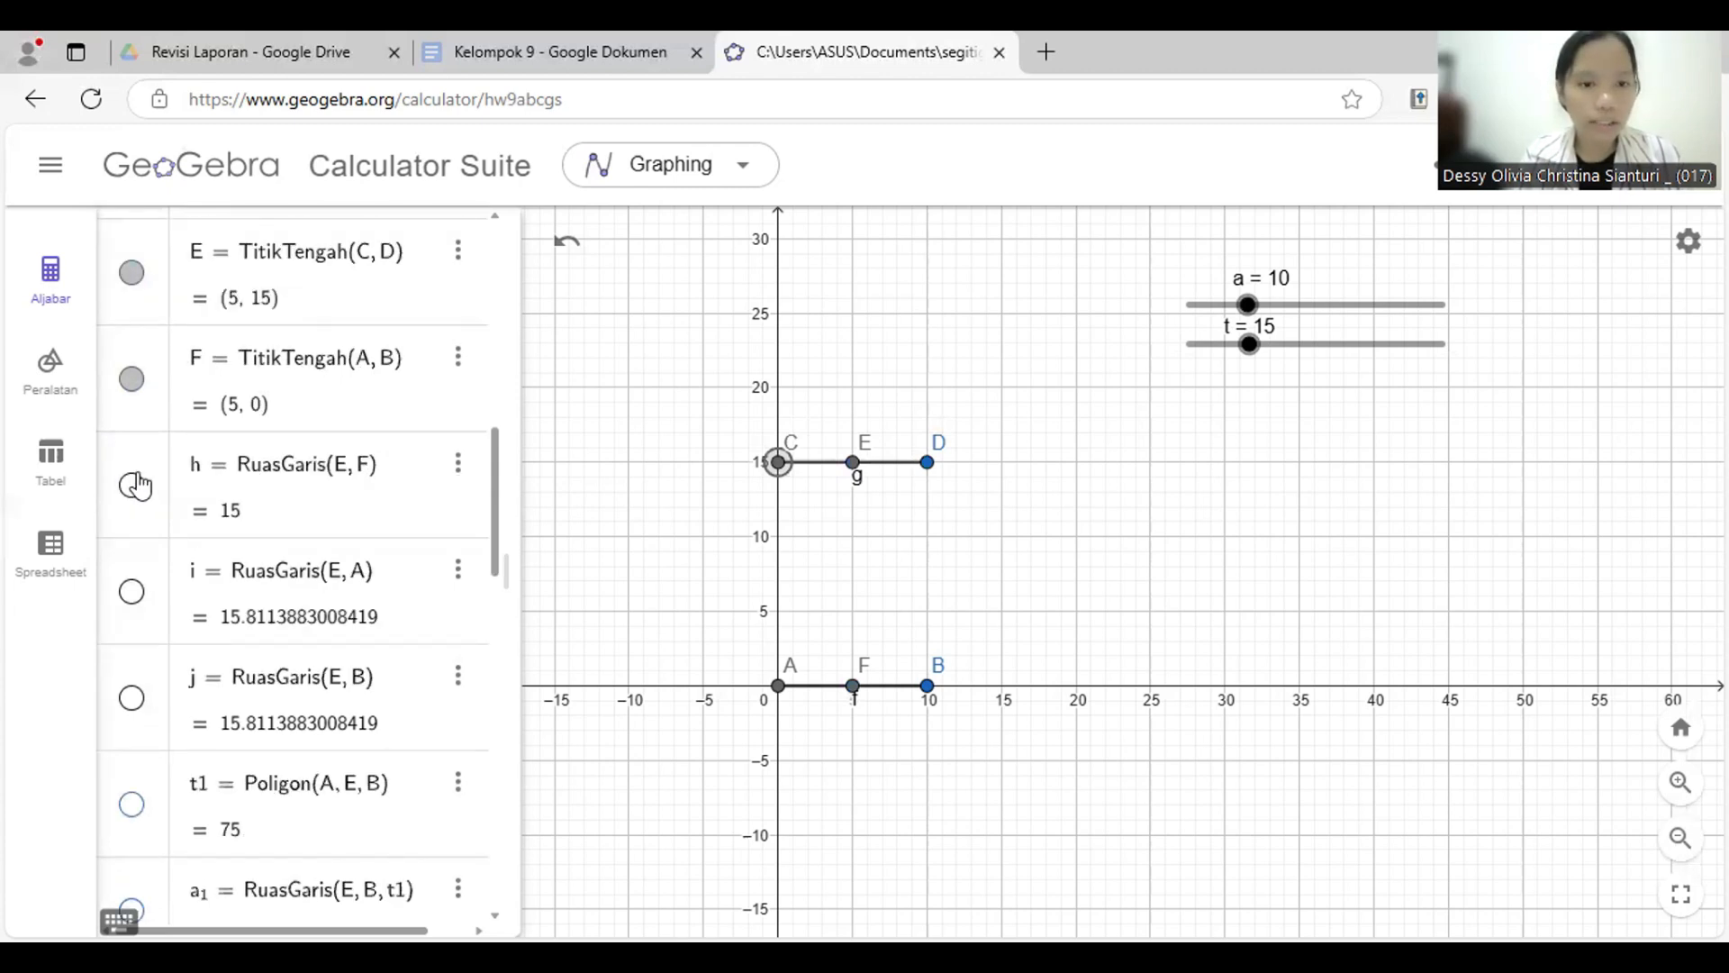
pyautogui.click(132, 486)
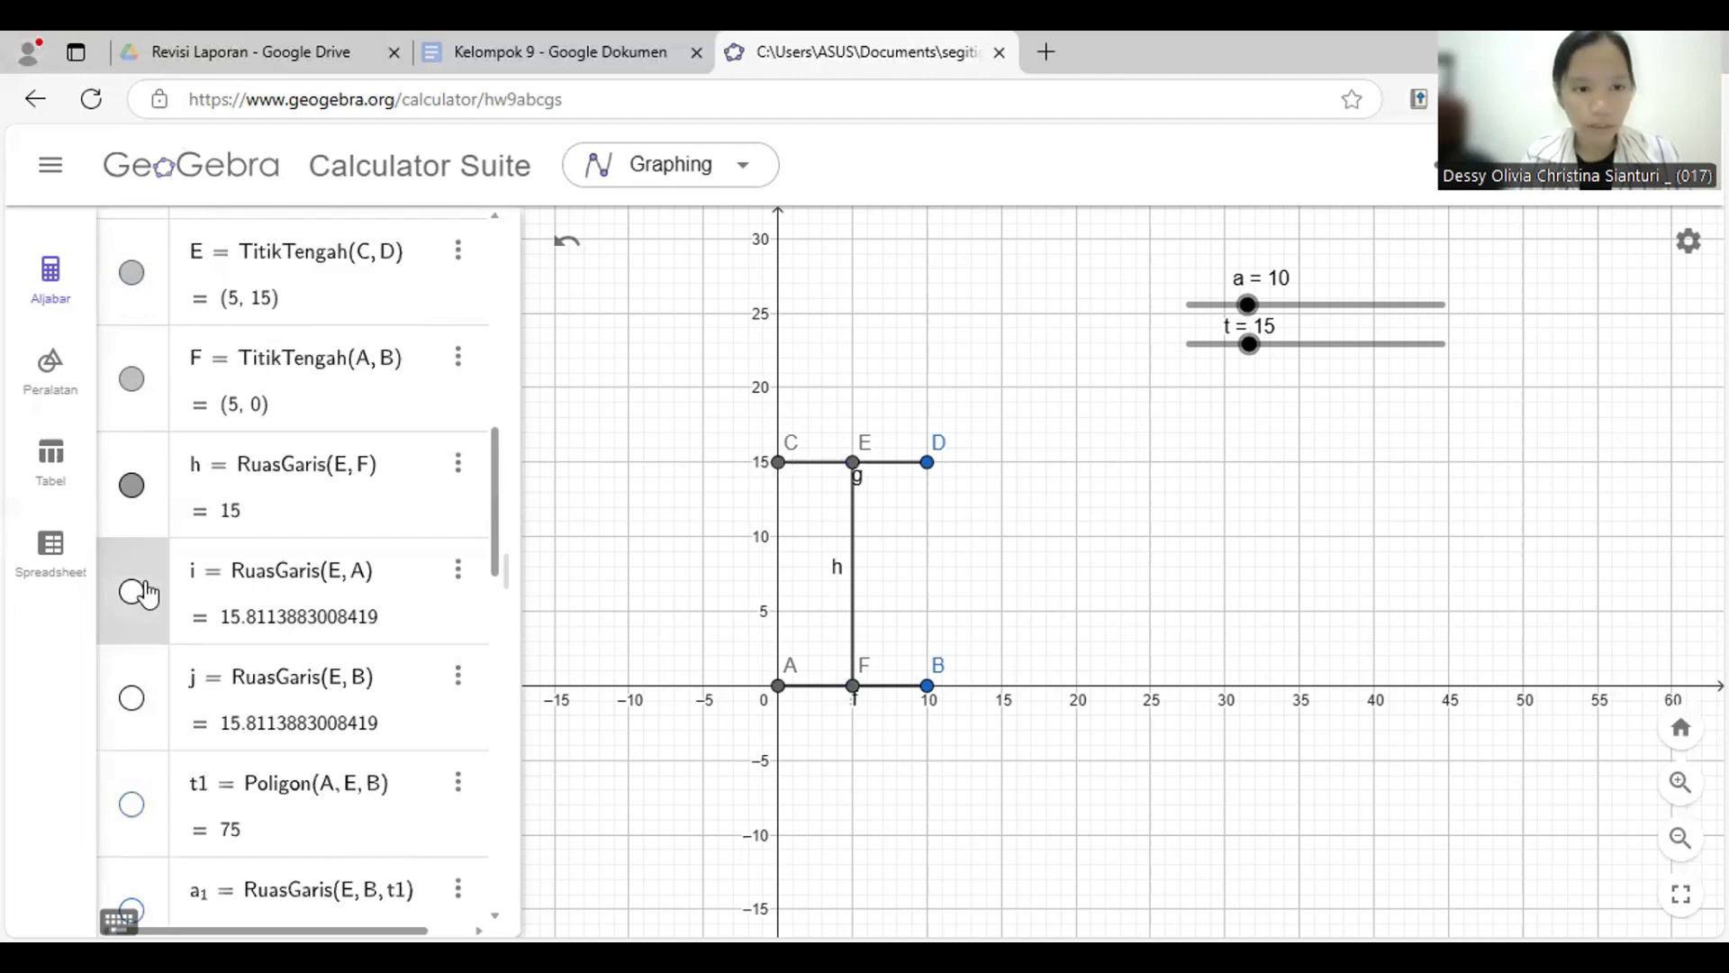
# - Show the sides i and j from apex E to A and B, plus the filled triangle t1
pyautogui.click(131, 595)
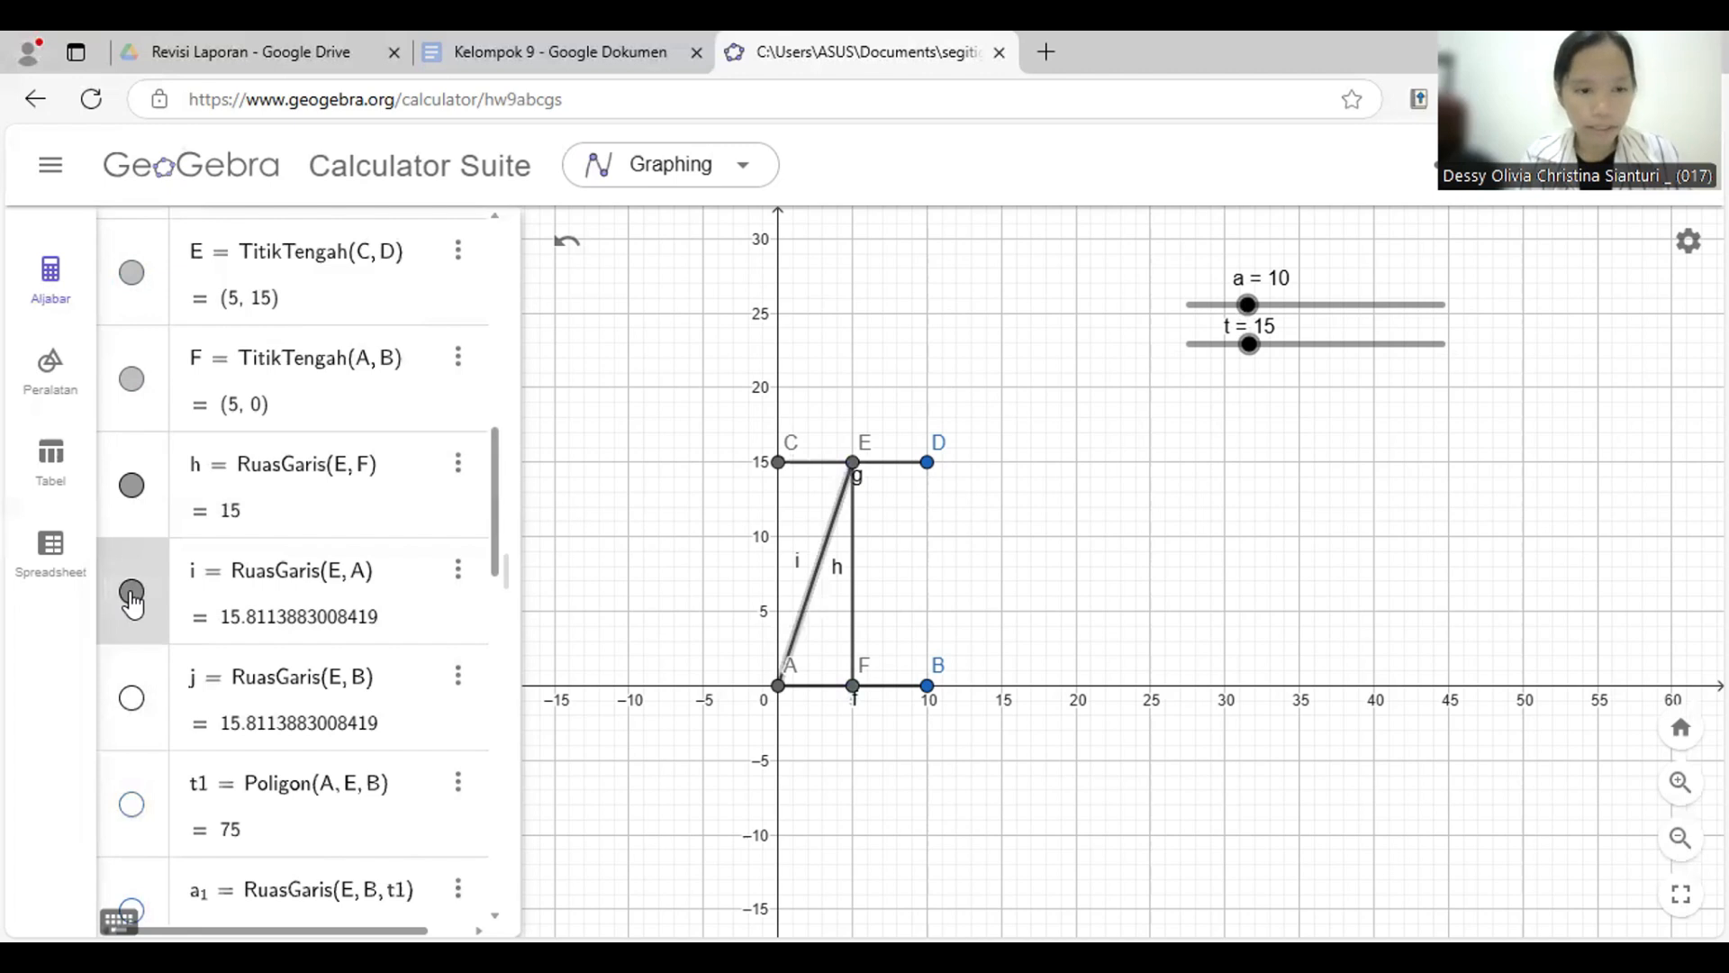
pyautogui.click(132, 699)
pyautogui.scroll(-2, 135, 706)
pyautogui.scroll(-1, 131, 558)
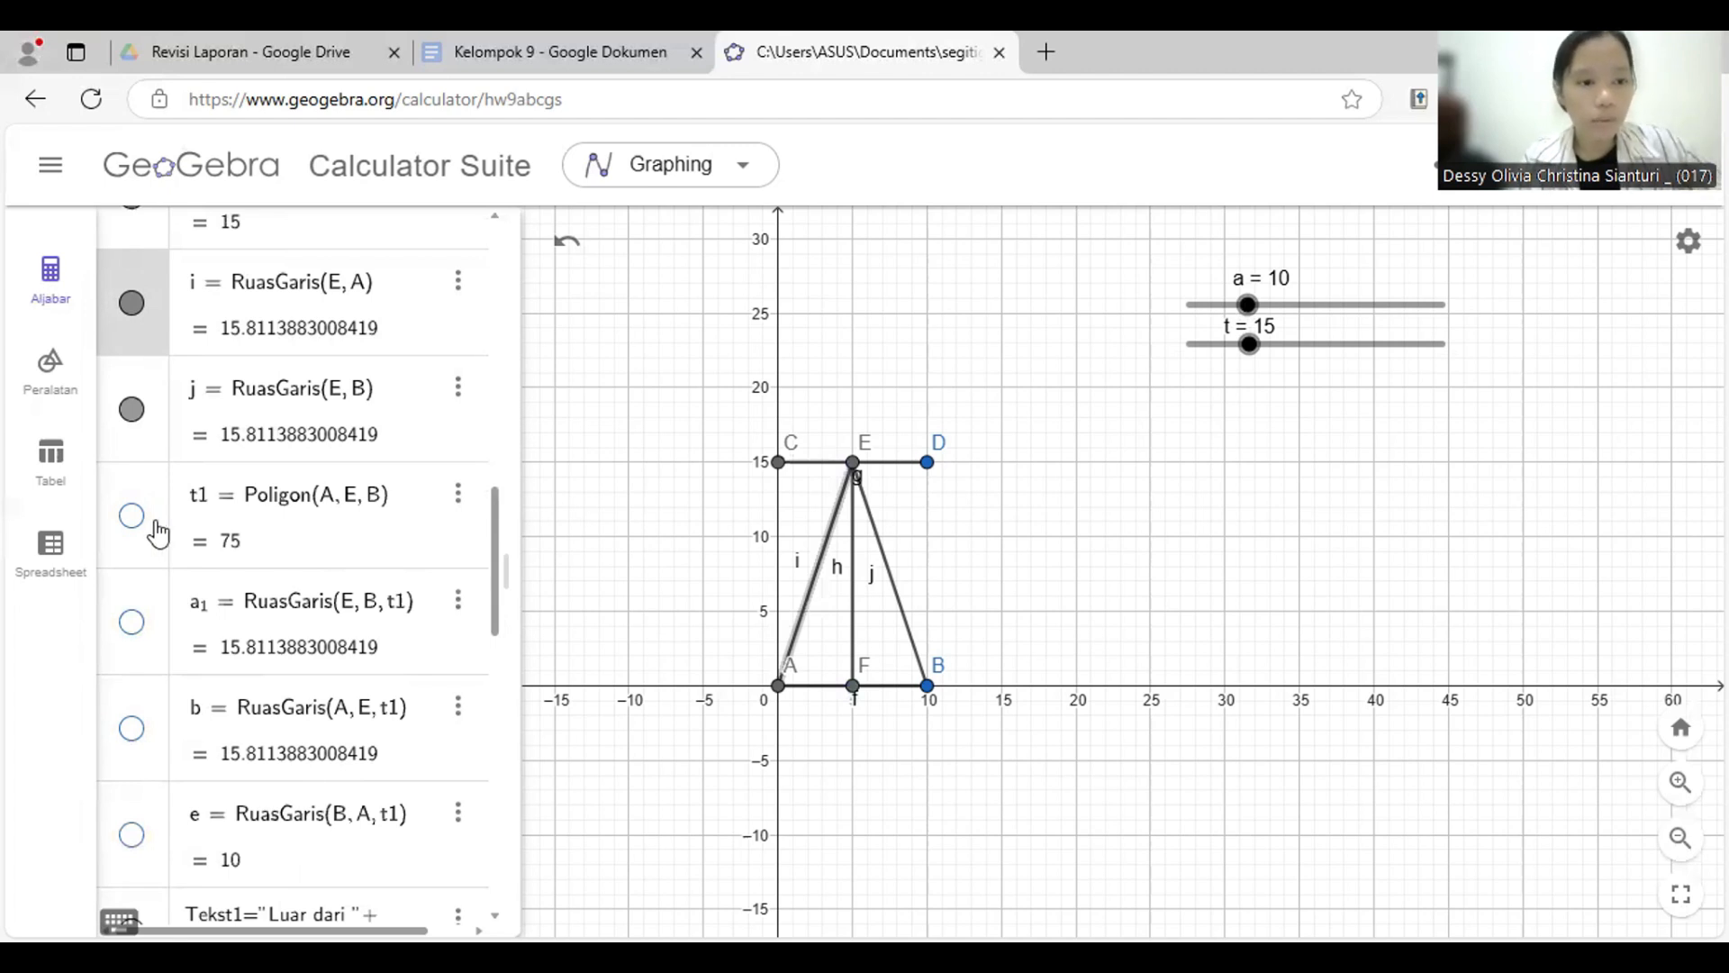
pyautogui.click(133, 516)
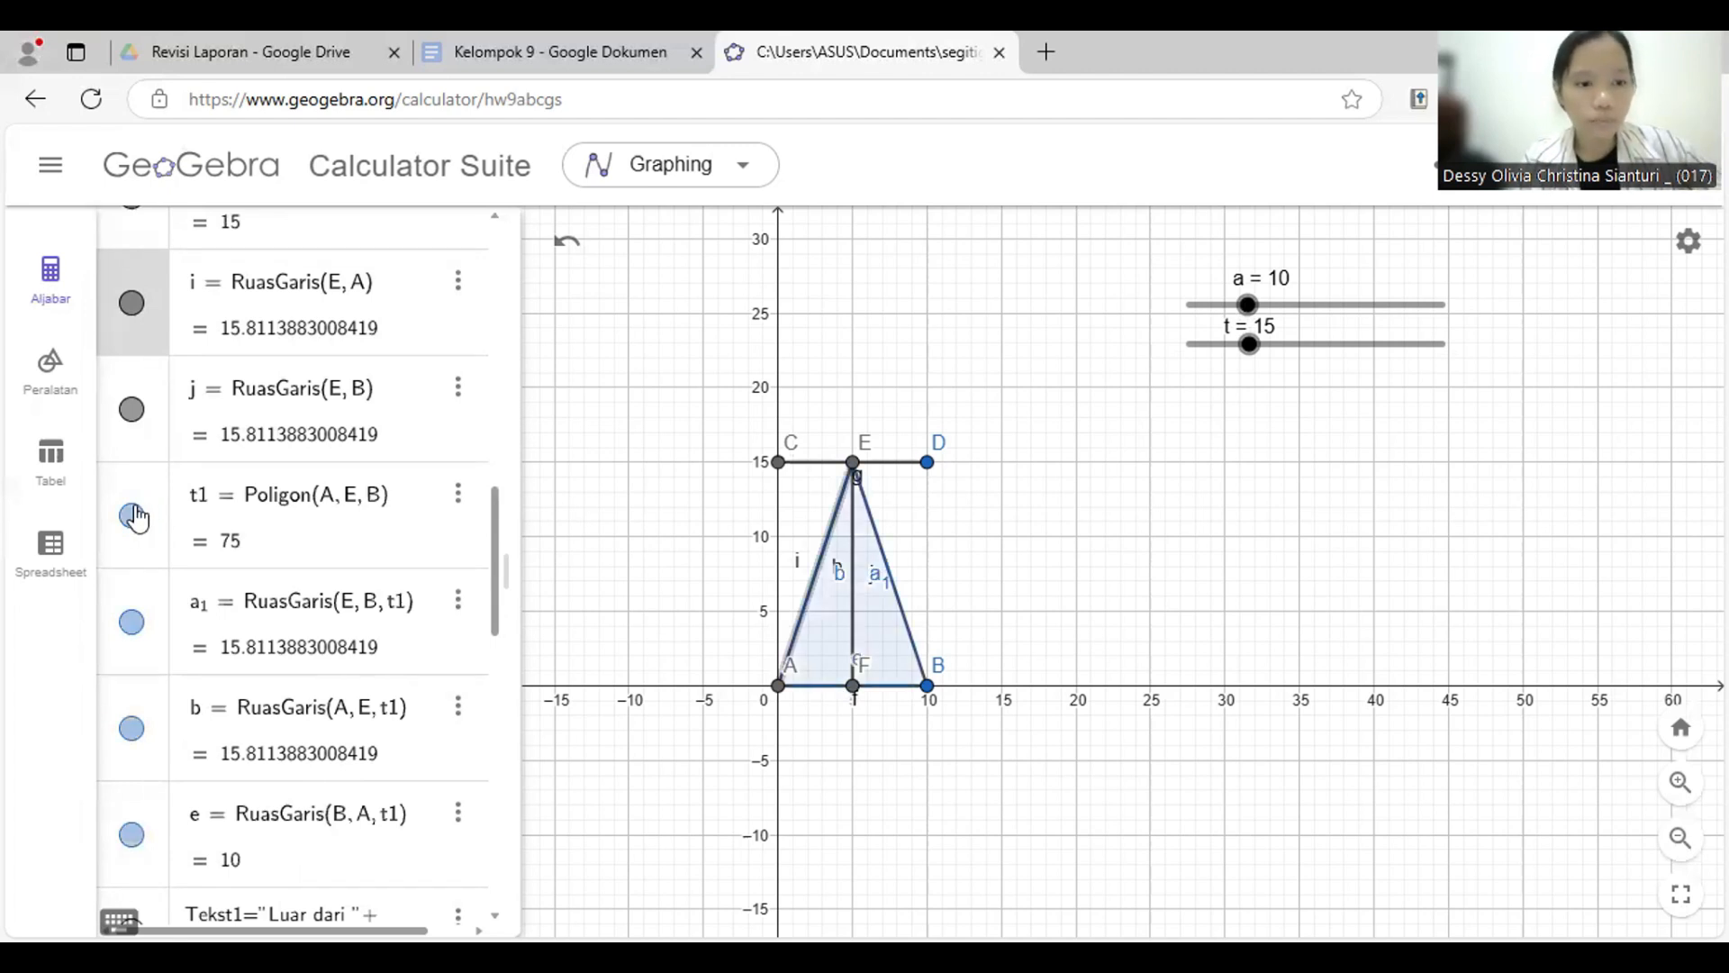
pyautogui.scroll(-1, 243, 639)
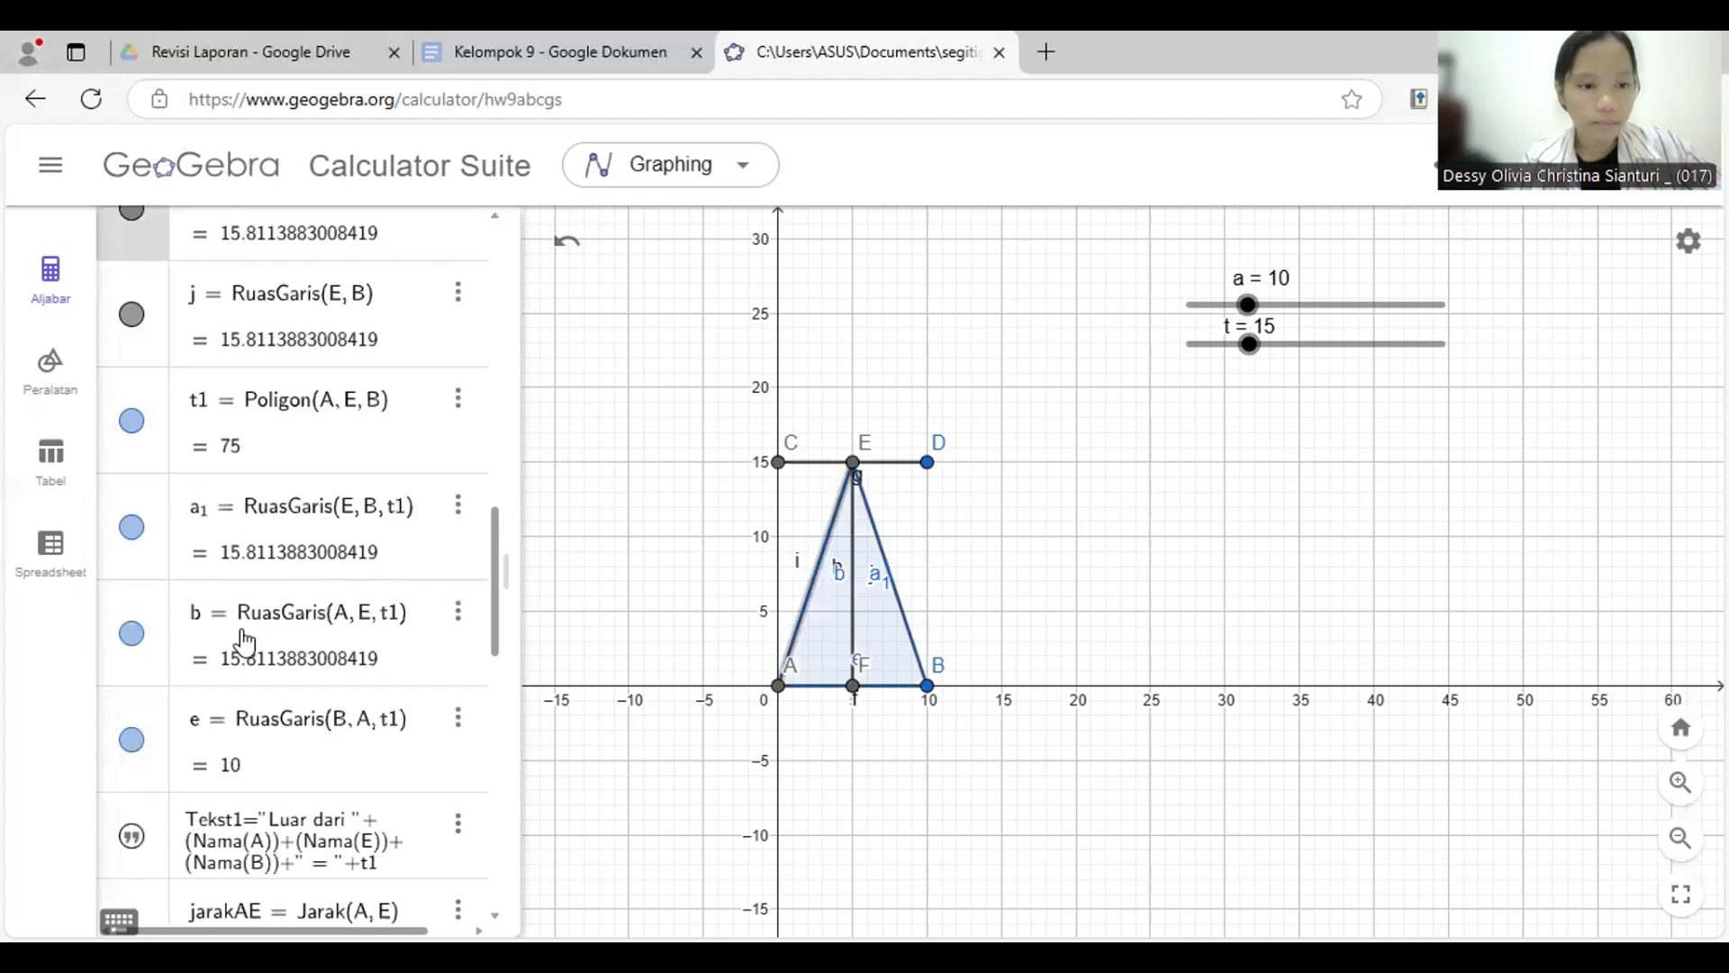
pyautogui.scroll(-8, 244, 639)
pyautogui.scroll(-5, 243, 639)
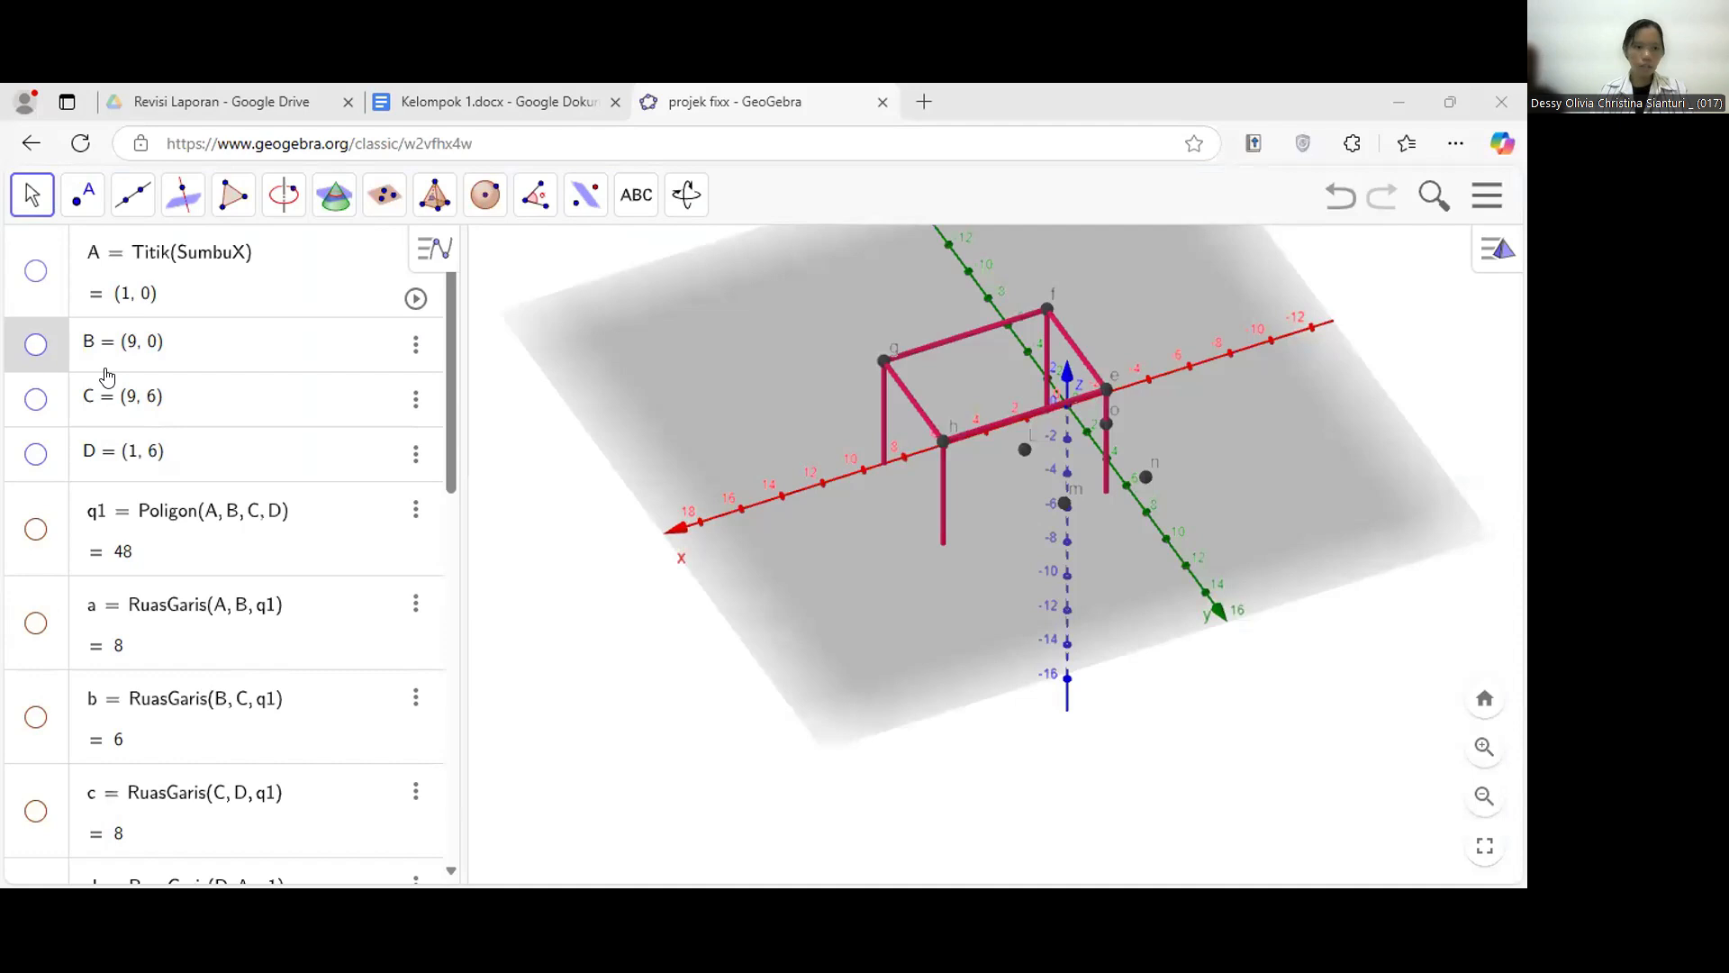
# - Show the base points A, B, C and D and the polygon q1 they form in the 3D view
pyautogui.click(36, 400)
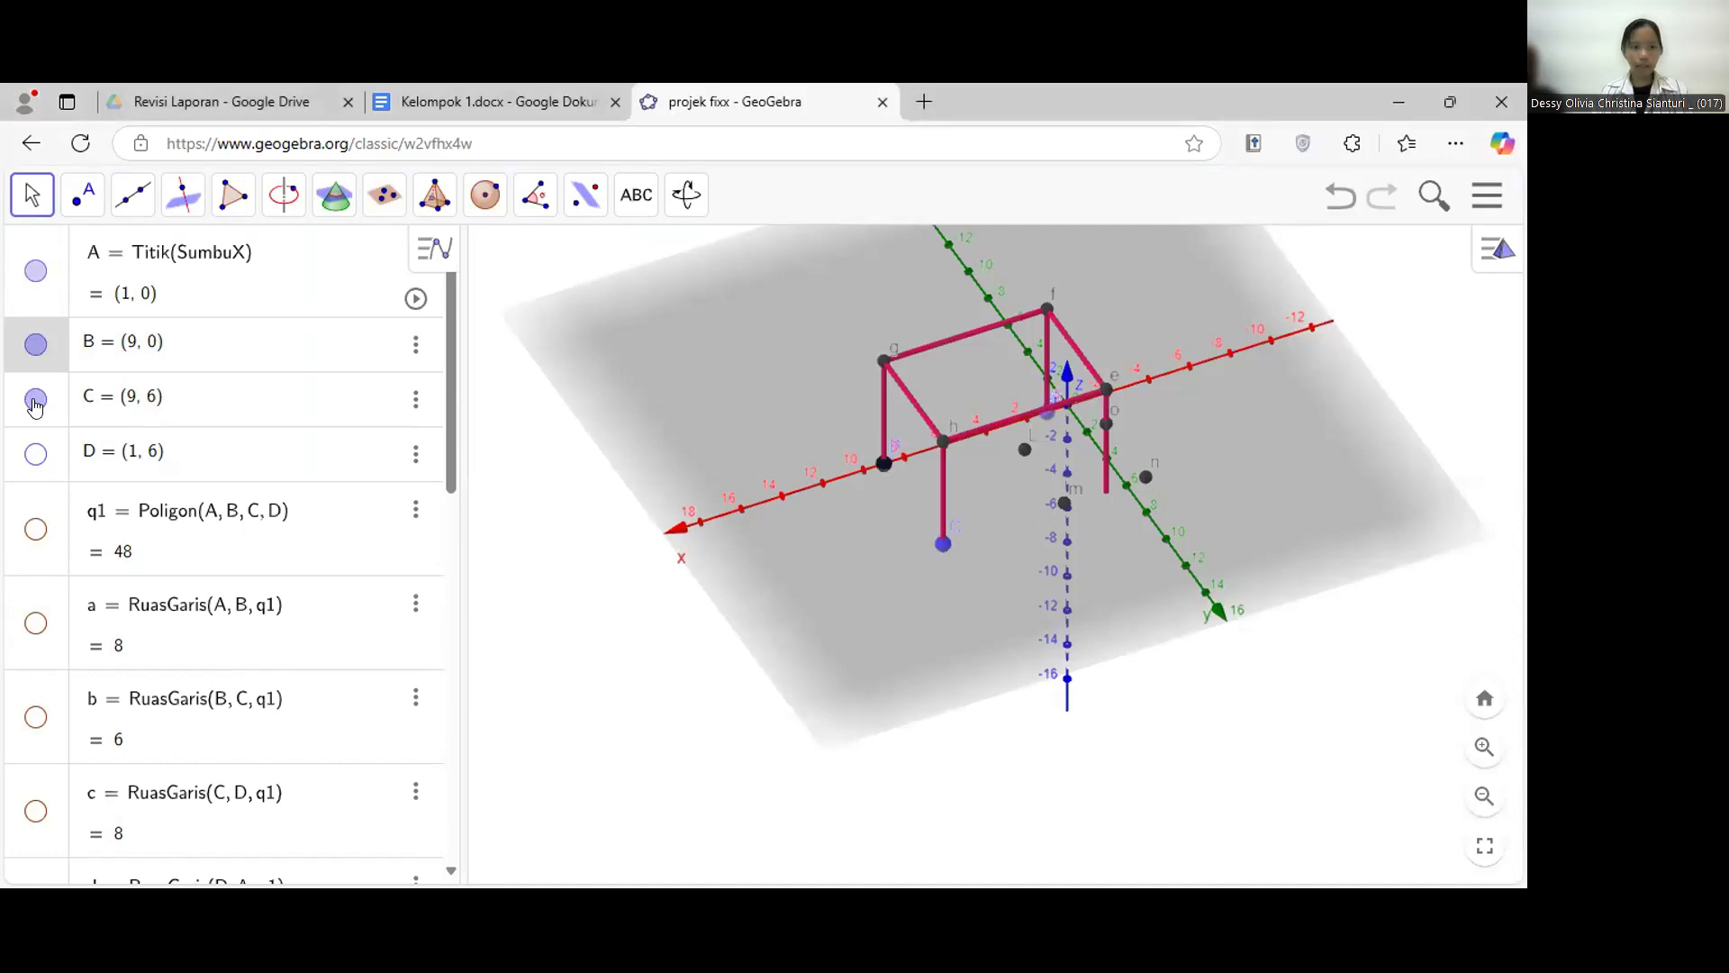
pyautogui.click(35, 453)
pyautogui.scroll(-1, 36, 414)
pyautogui.scroll(-1, 36, 360)
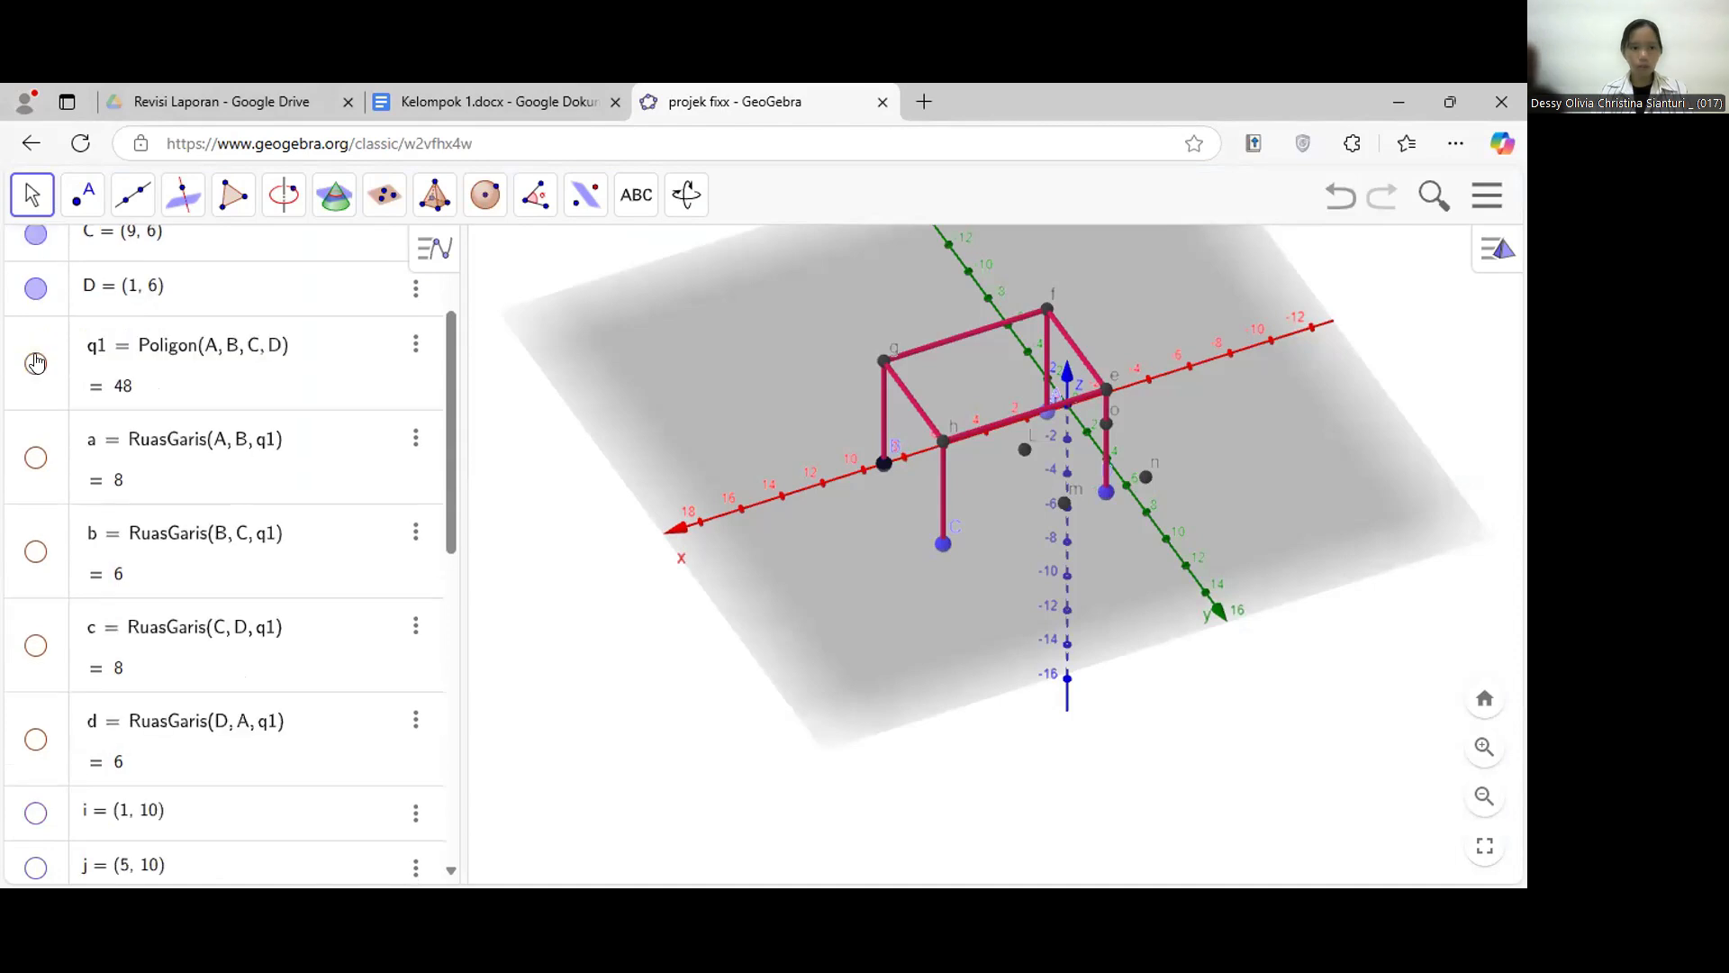
pyautogui.click(35, 364)
# - Show points i, j and k and the smaller polygon q2 adjoining the main base
pyautogui.scroll(-1, 36, 364)
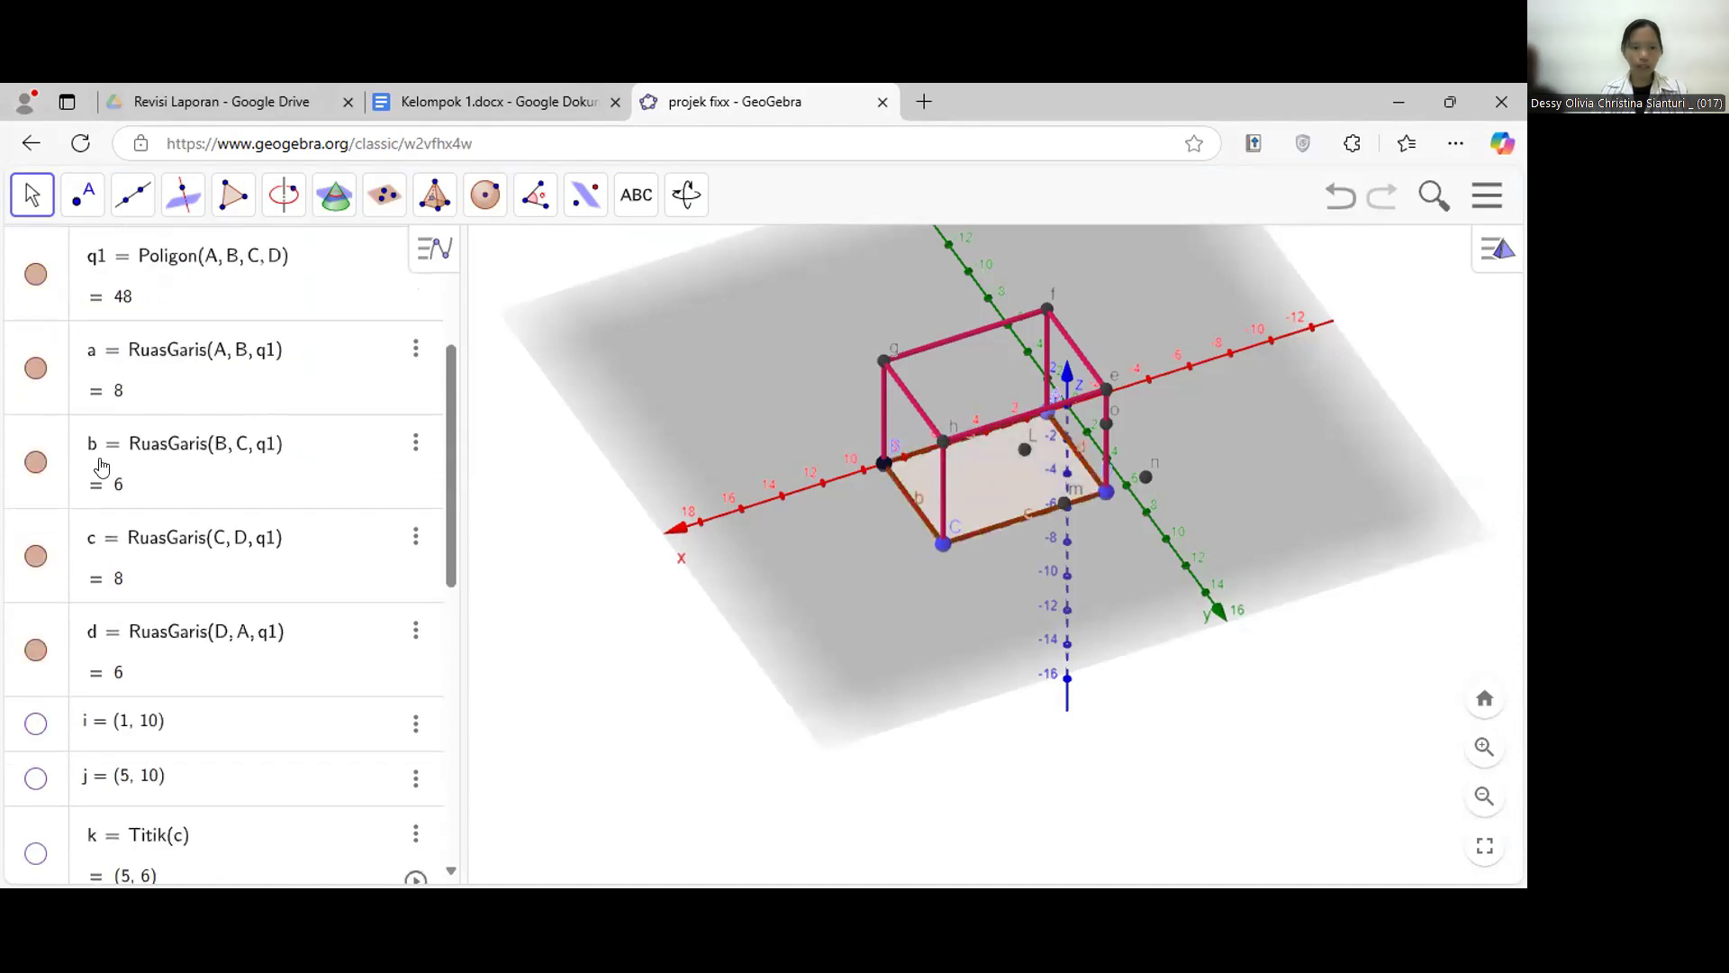
pyautogui.scroll(-2, 88, 565)
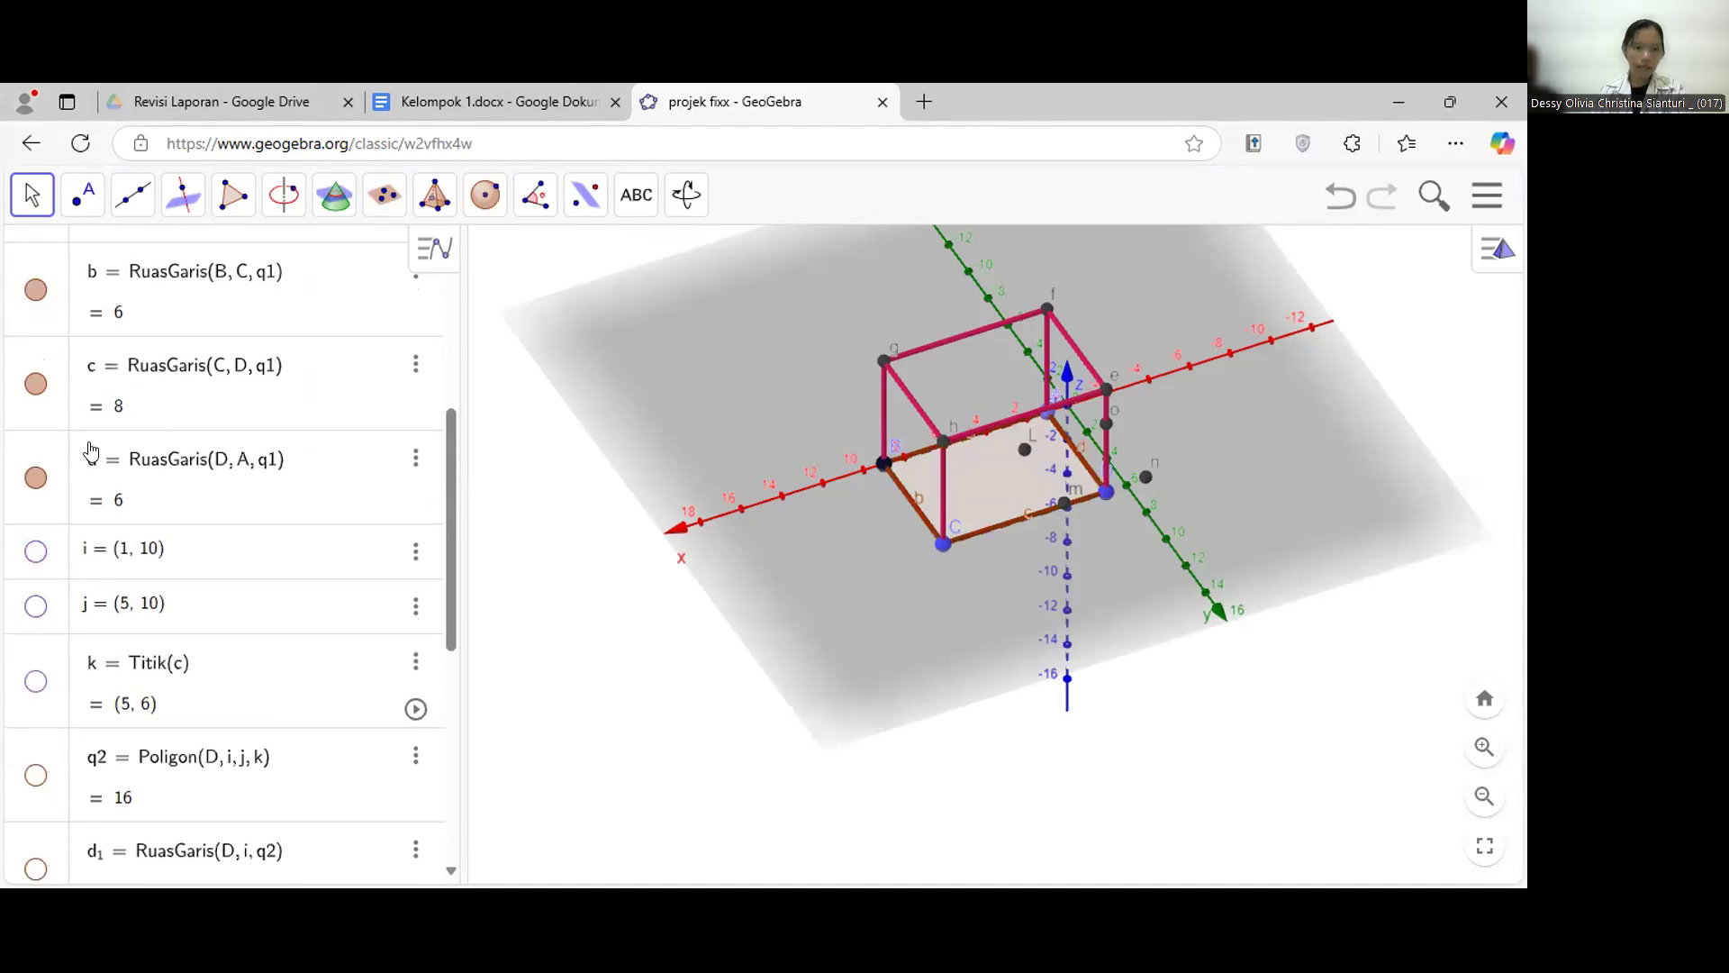
pyautogui.scroll(-2, 50, 638)
pyautogui.scroll(-1, 52, 635)
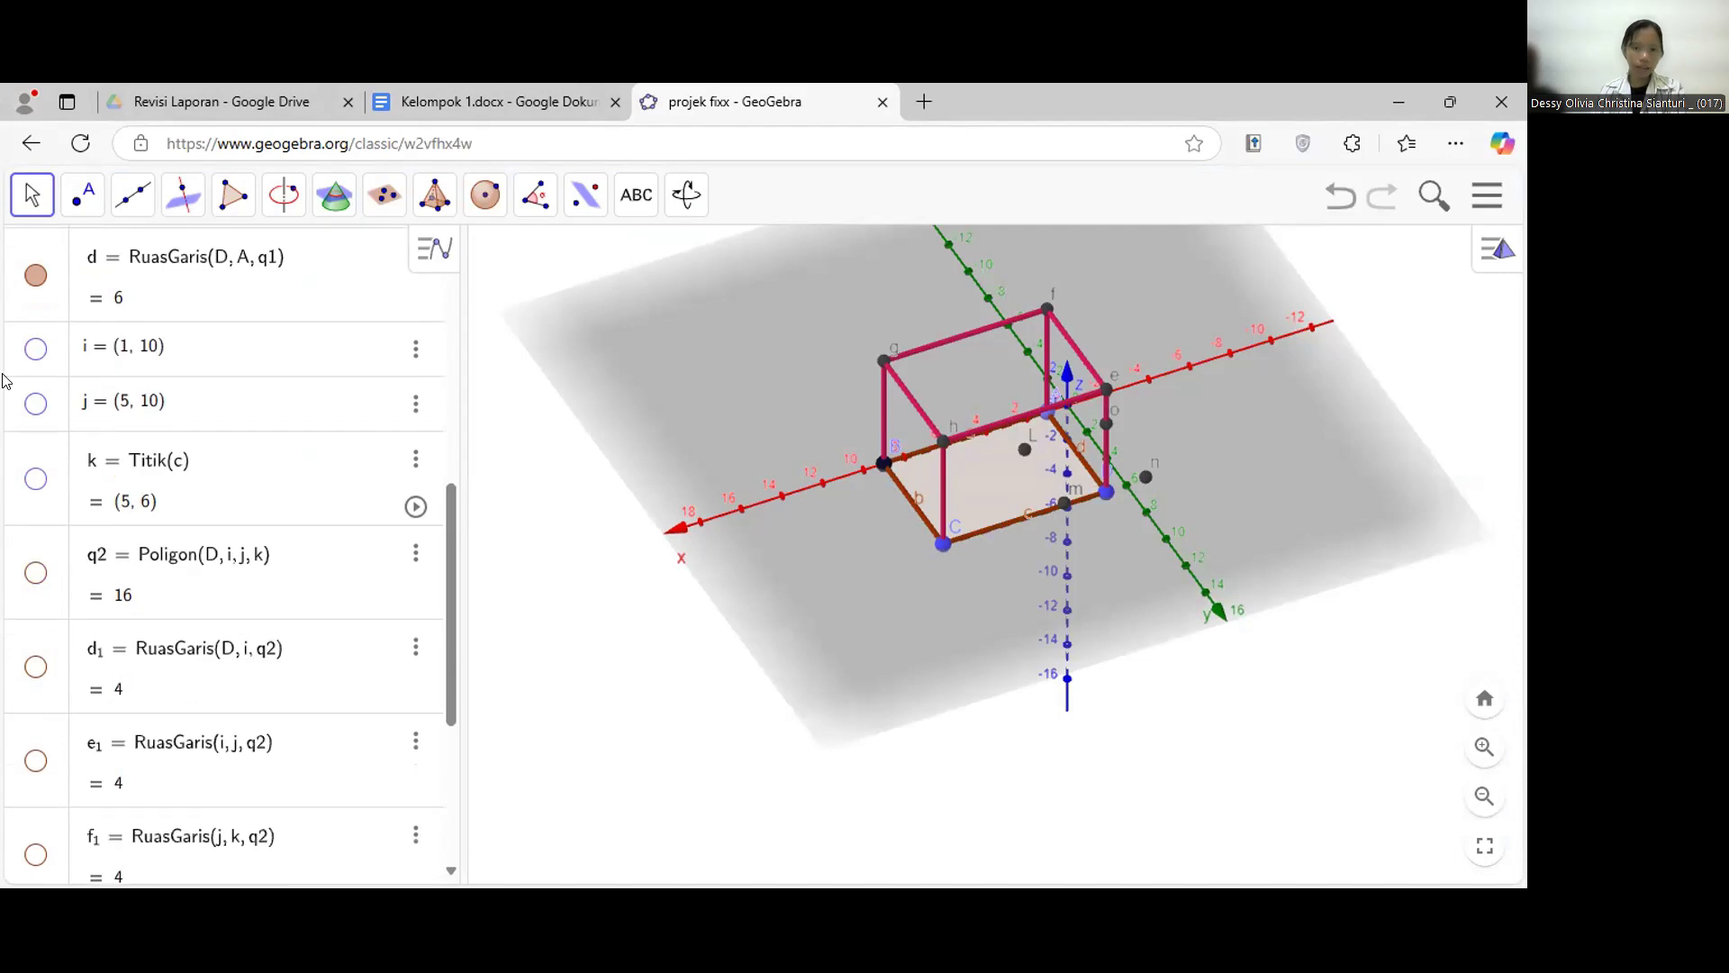
pyautogui.click(31, 352)
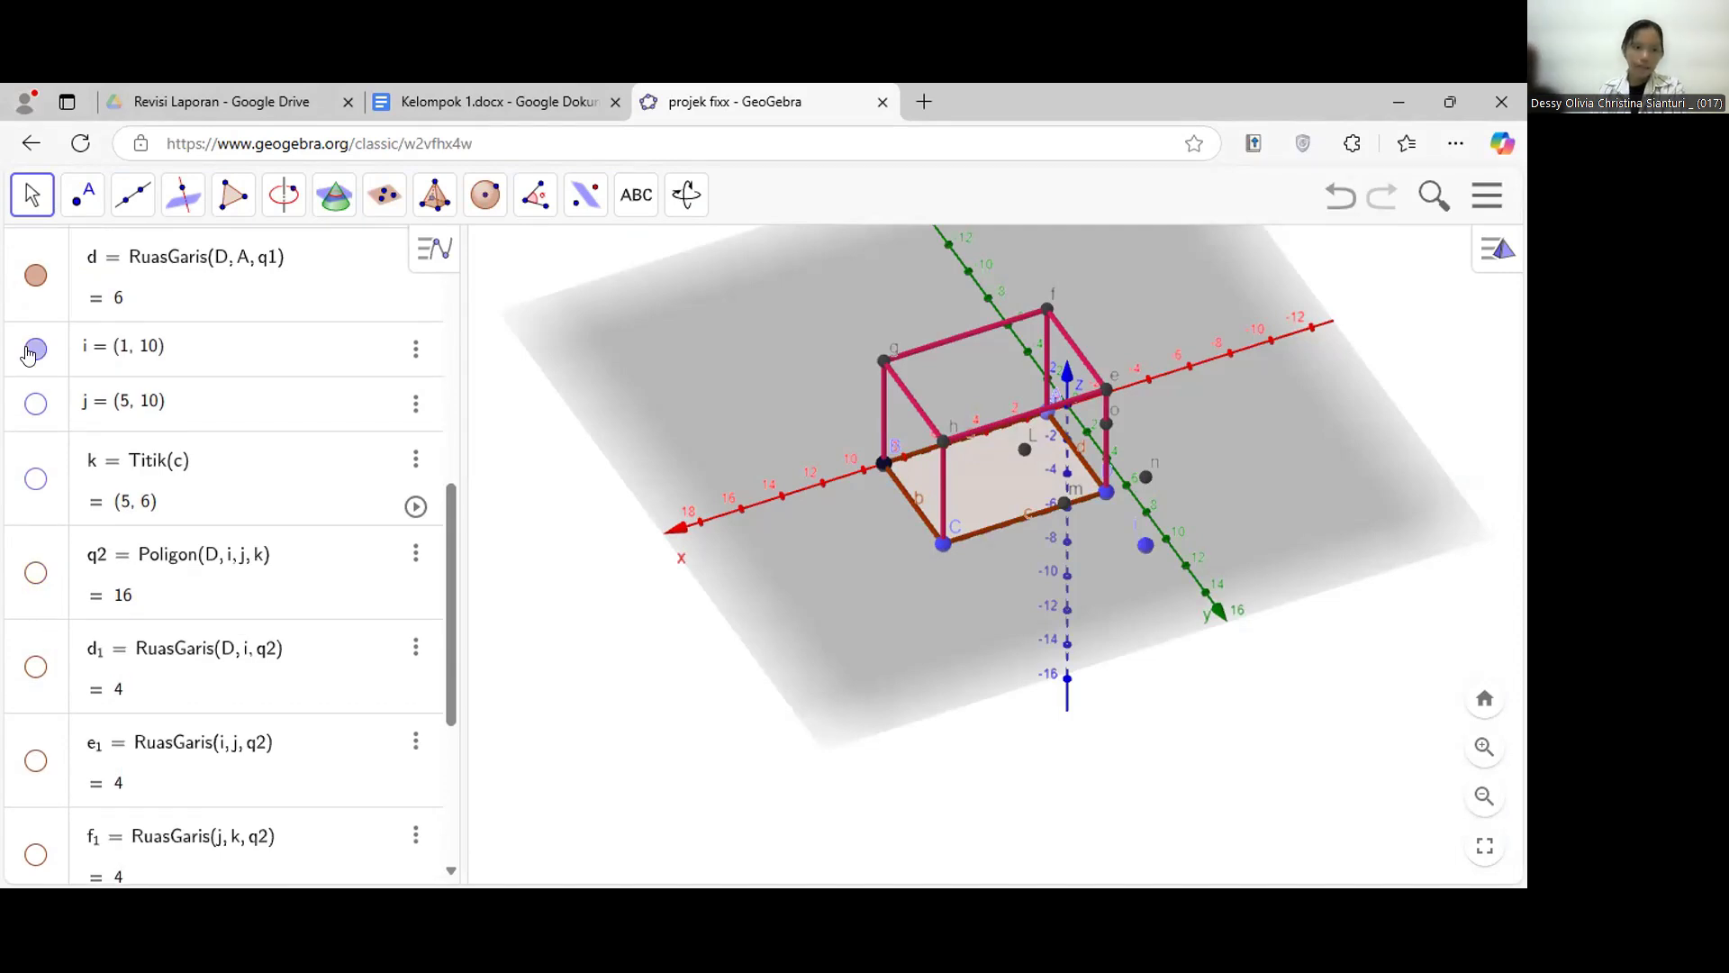
pyautogui.click(35, 405)
pyautogui.click(34, 479)
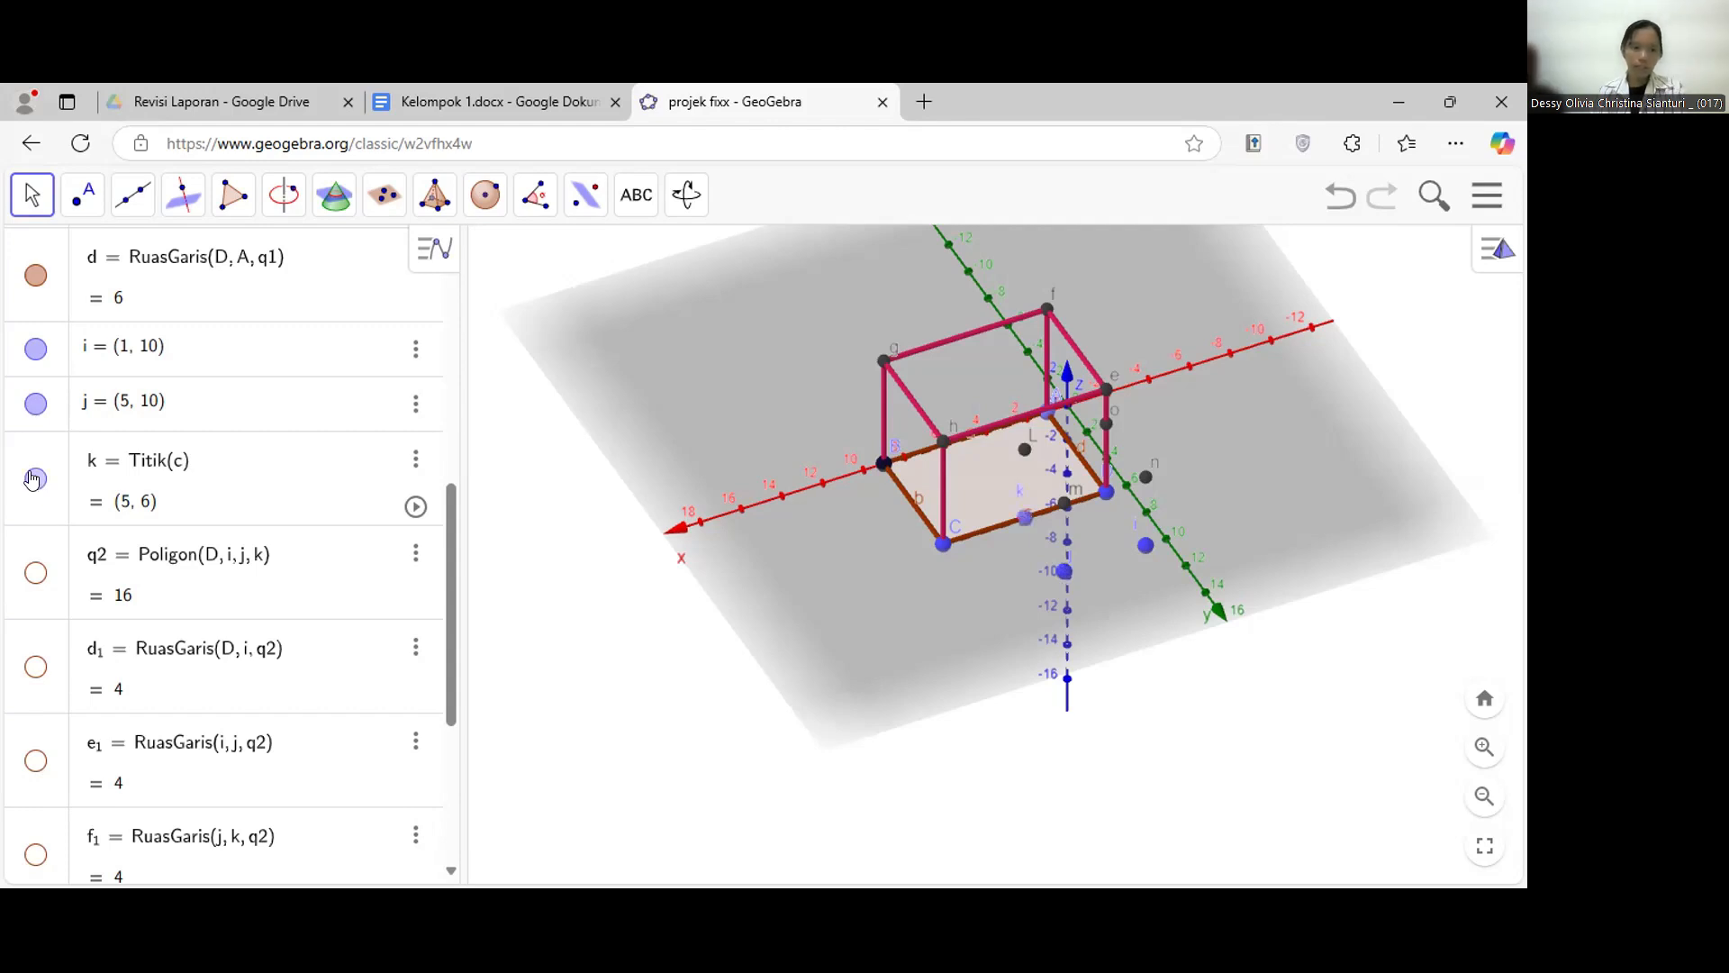
pyautogui.scroll(-2, 36, 572)
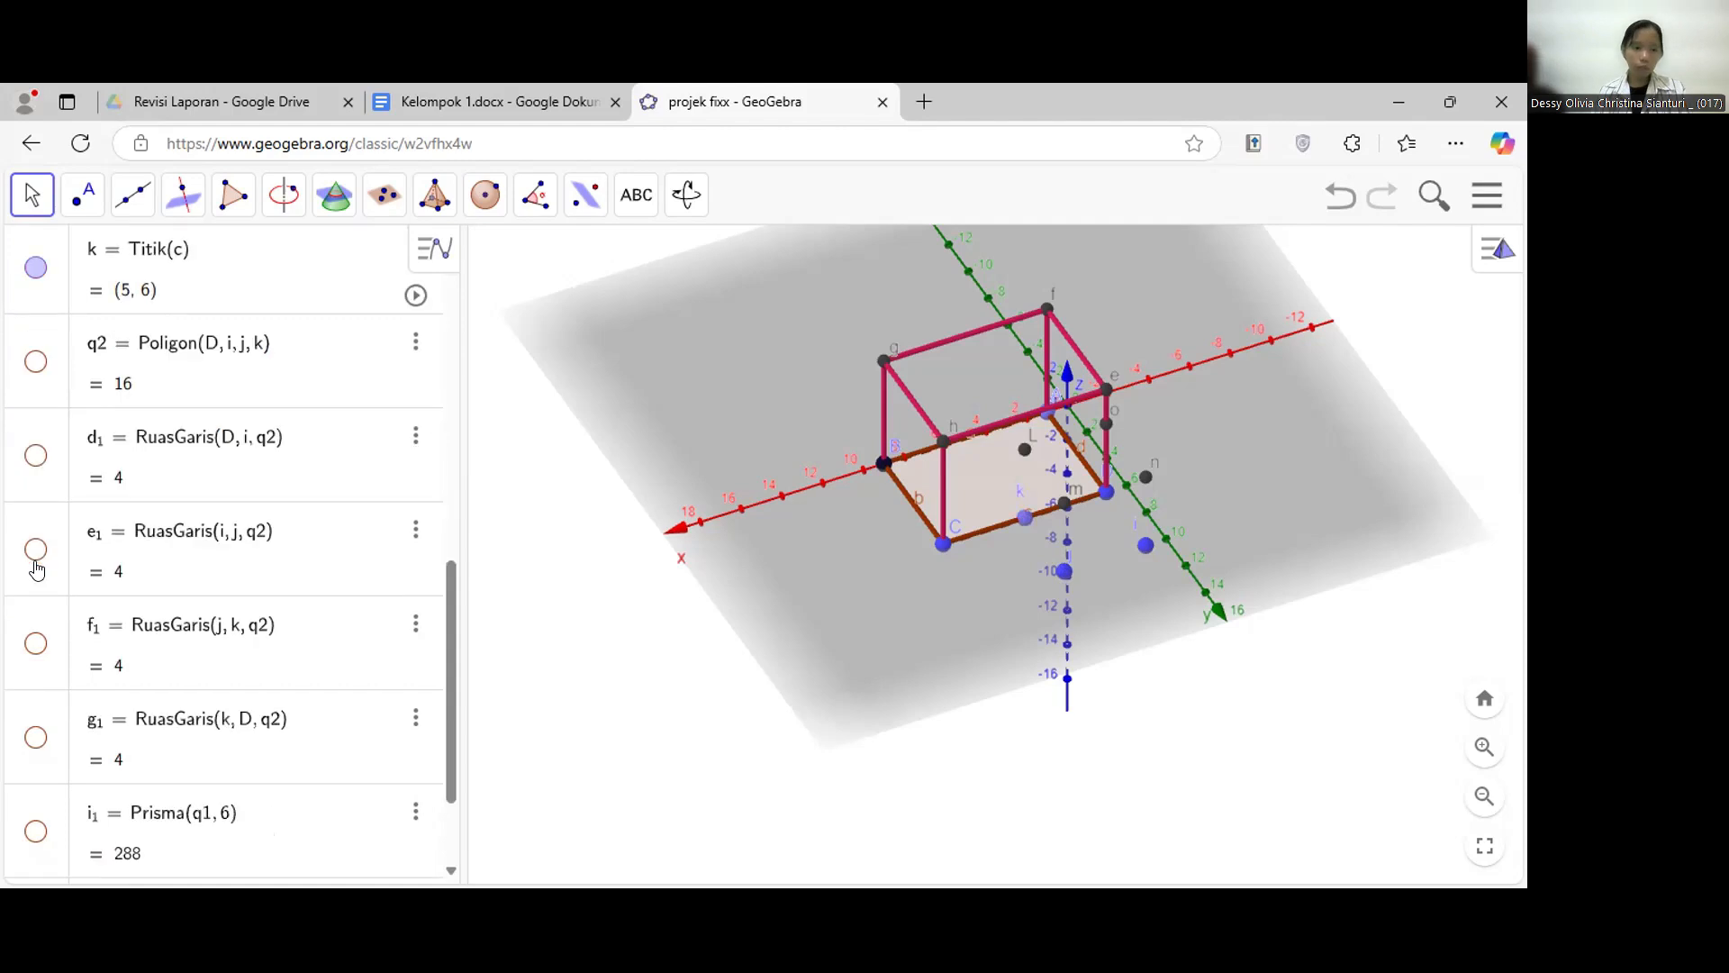
pyautogui.click(34, 363)
pyautogui.scroll(-1, 34, 364)
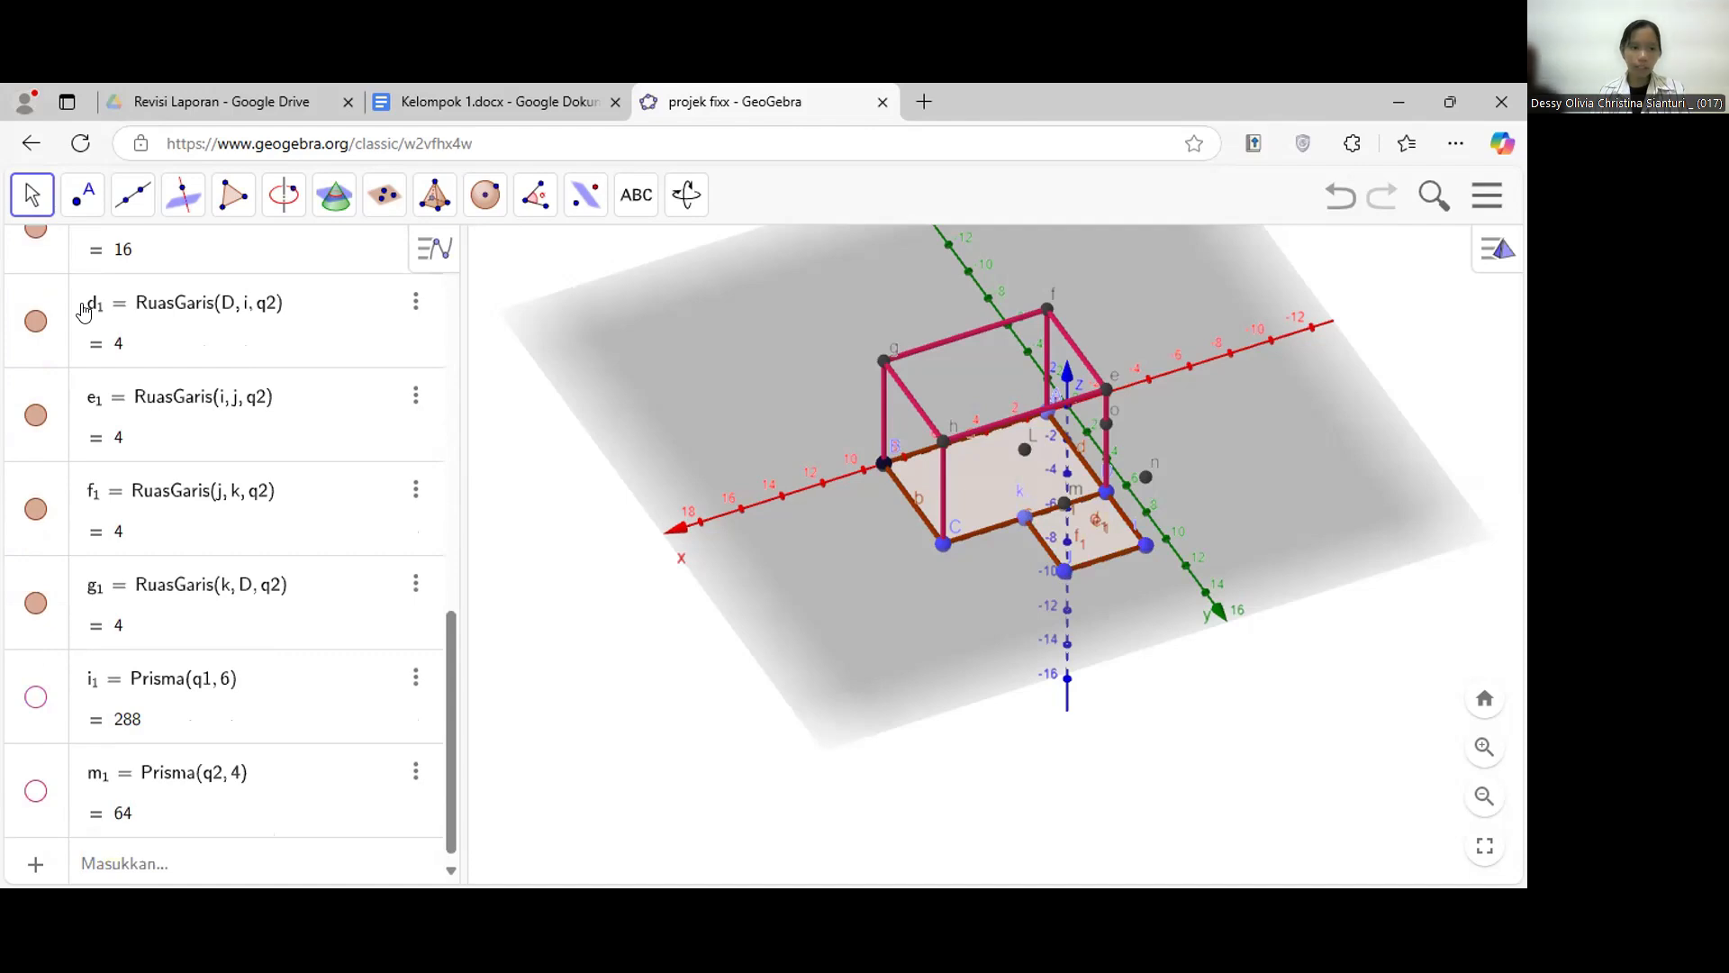
# - Show the prisms i₁ and m₁ built on the bases q1 and q2
pyautogui.scroll(-1, 190, 422)
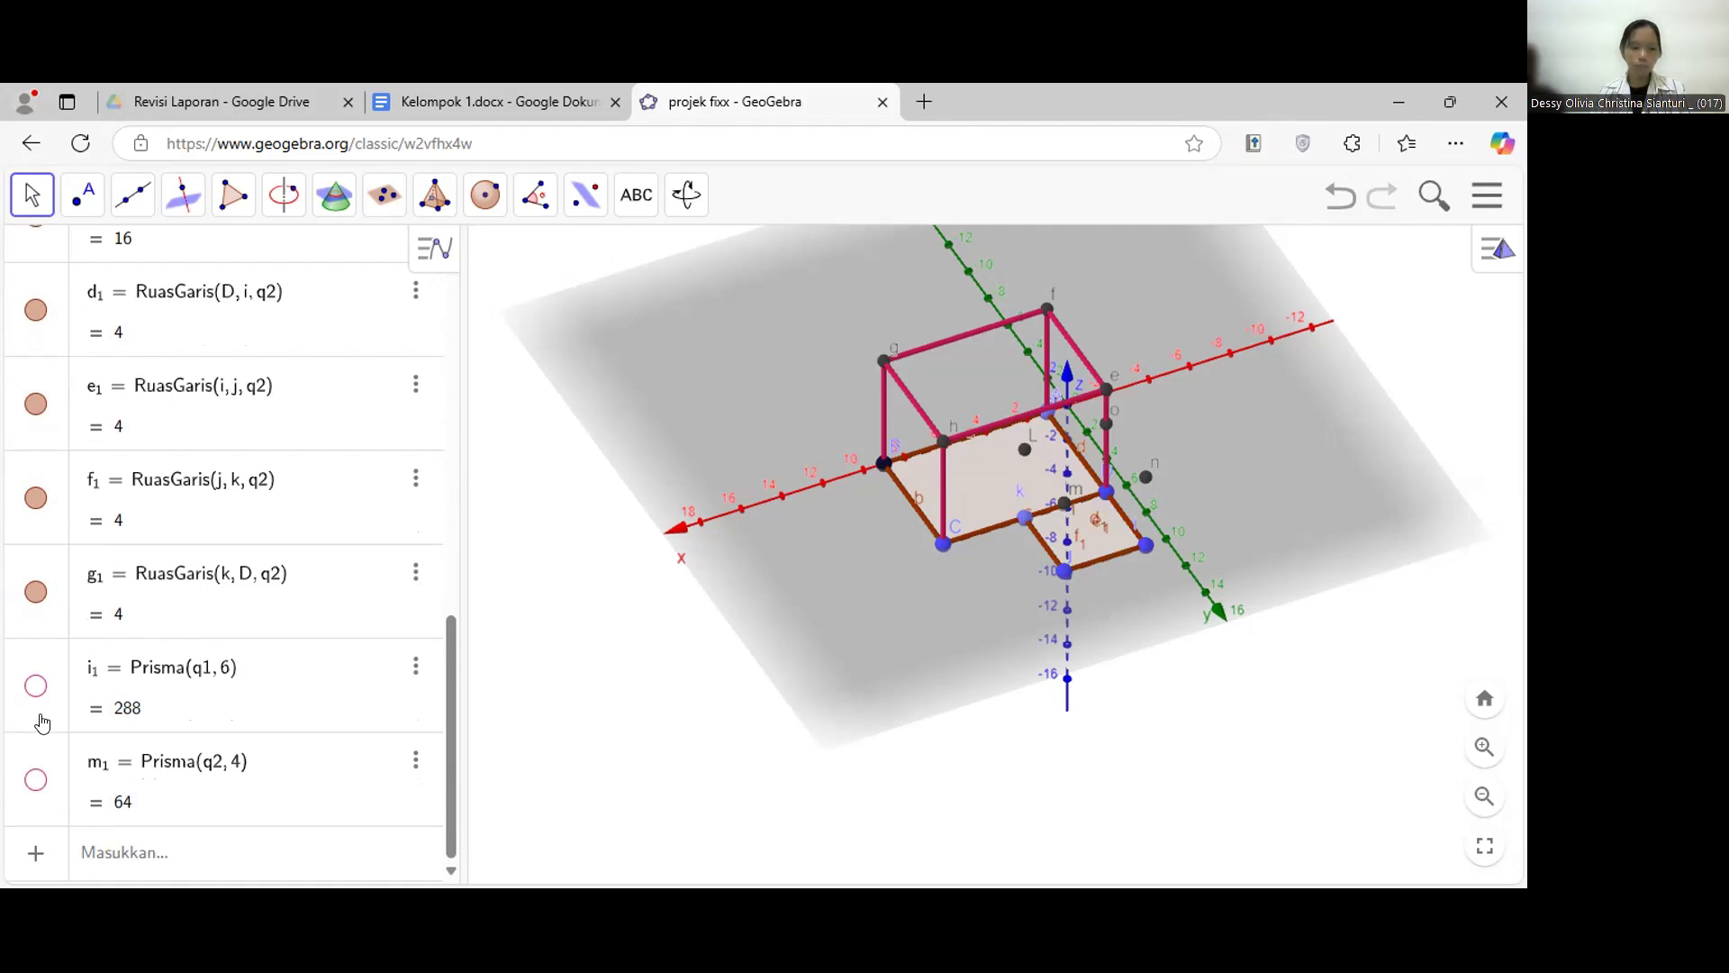
pyautogui.click(35, 687)
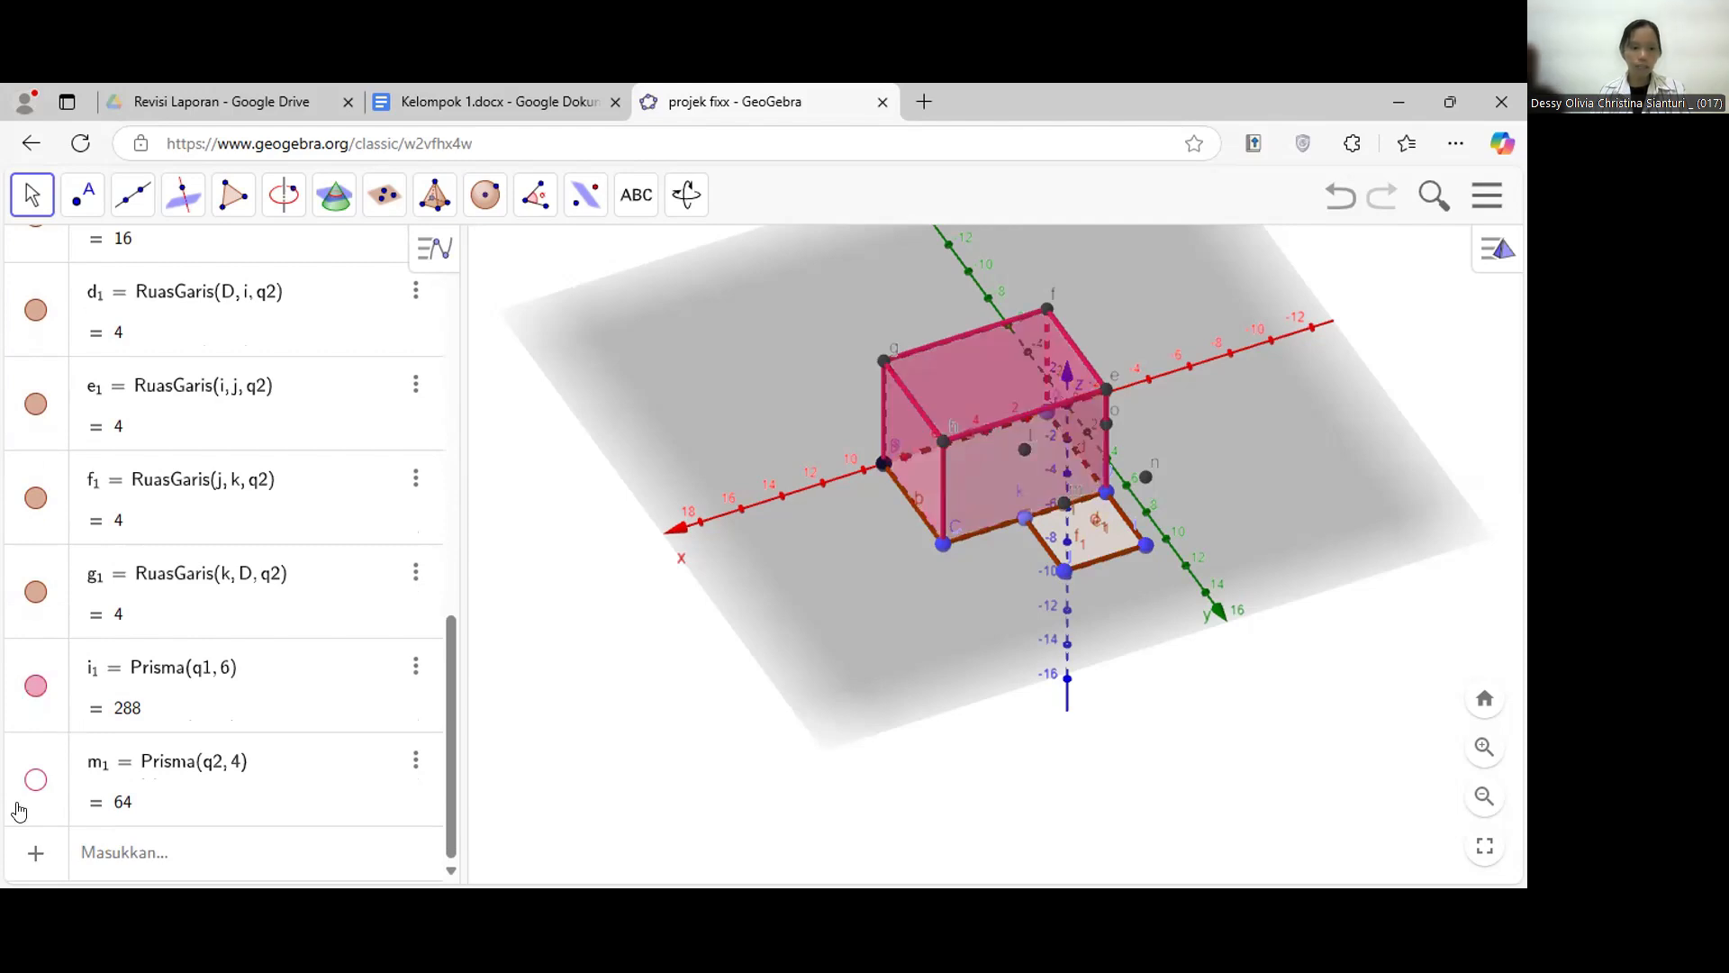
pyautogui.click(35, 779)
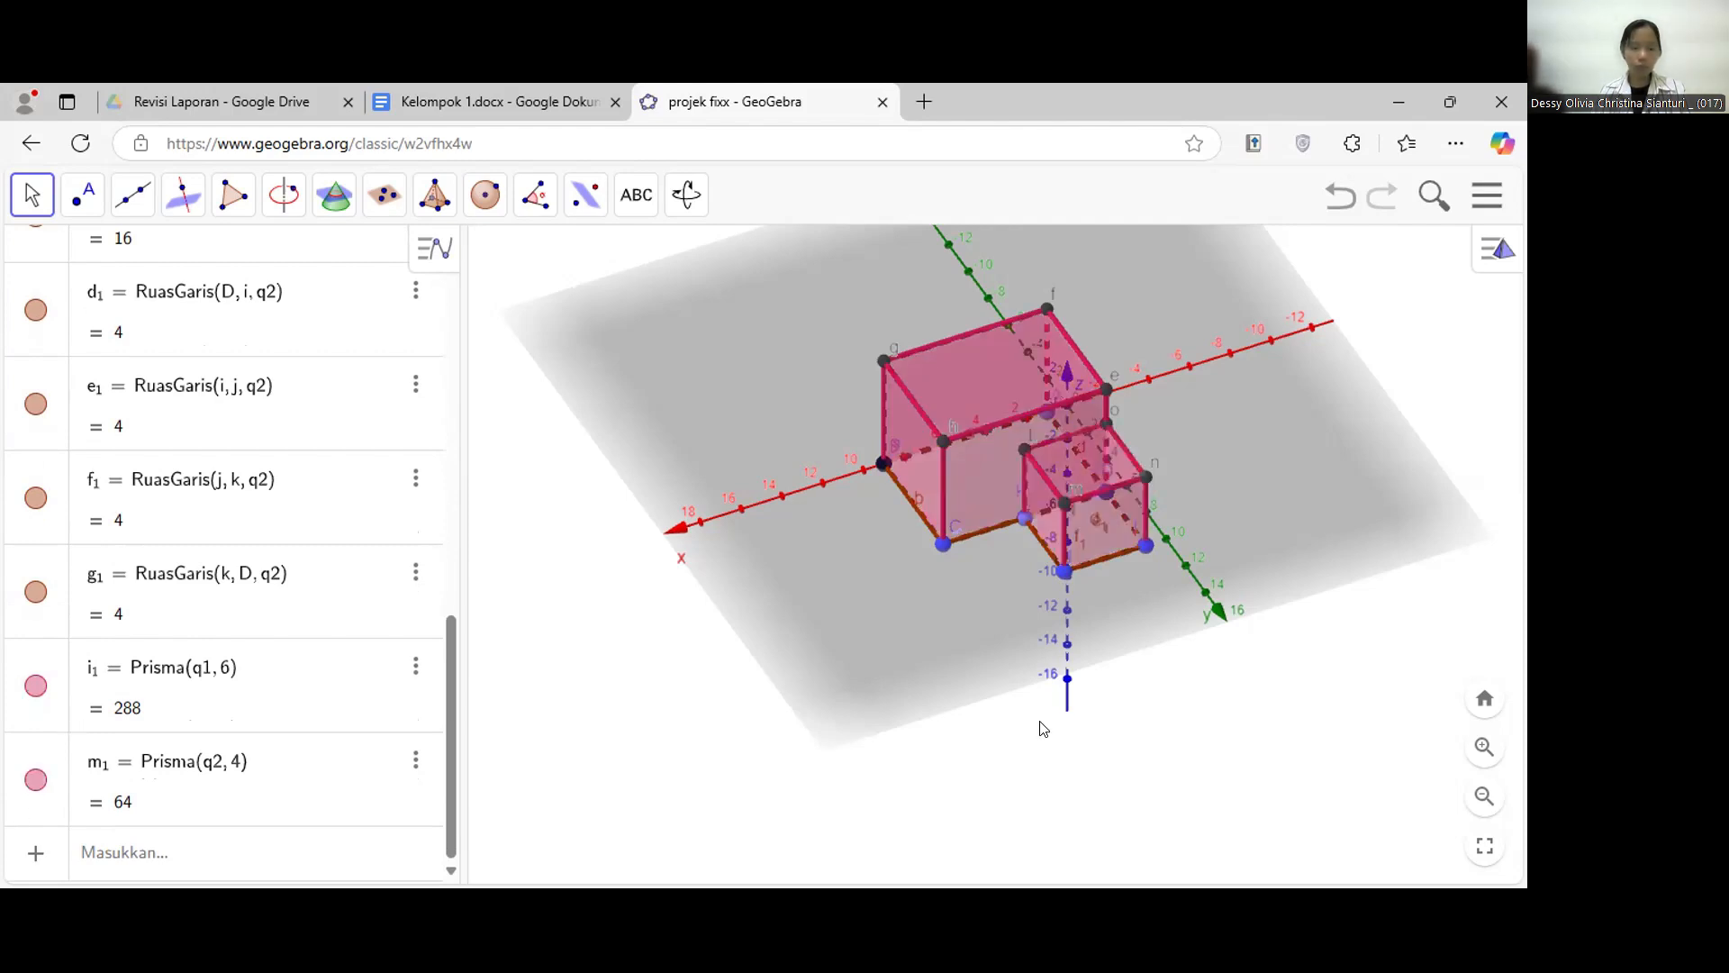
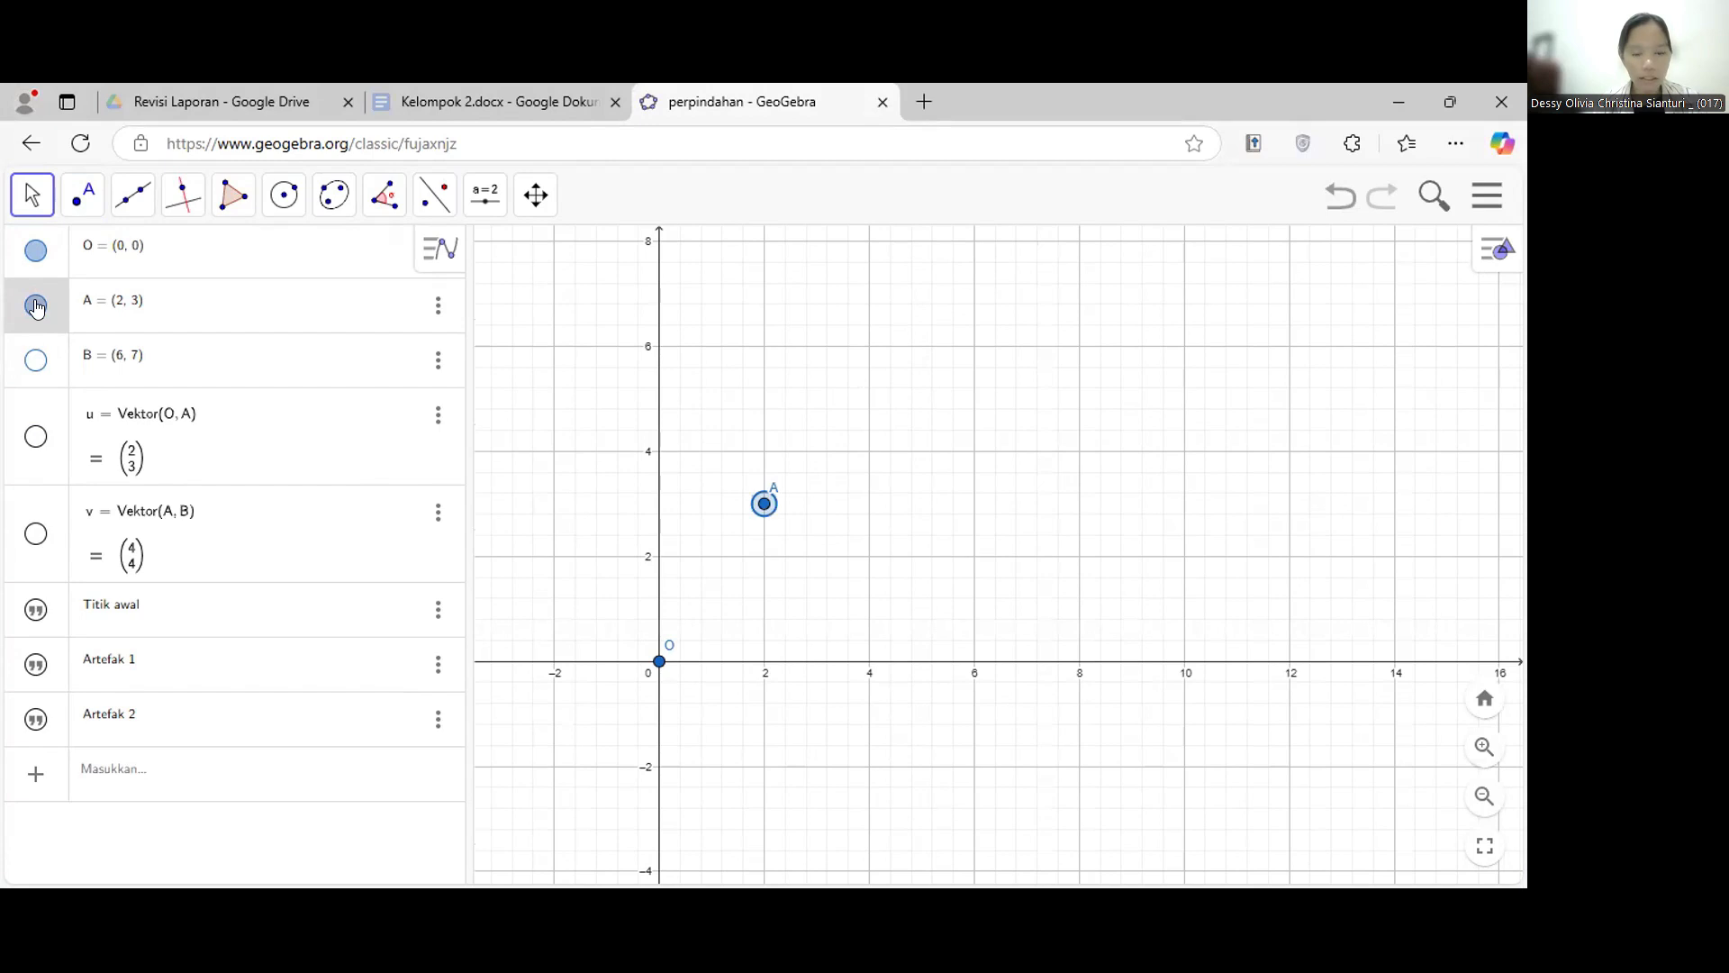
# - Show point B and the displacement vectors u from O to A and v from A to B
pyautogui.click(35, 360)
pyautogui.click(34, 437)
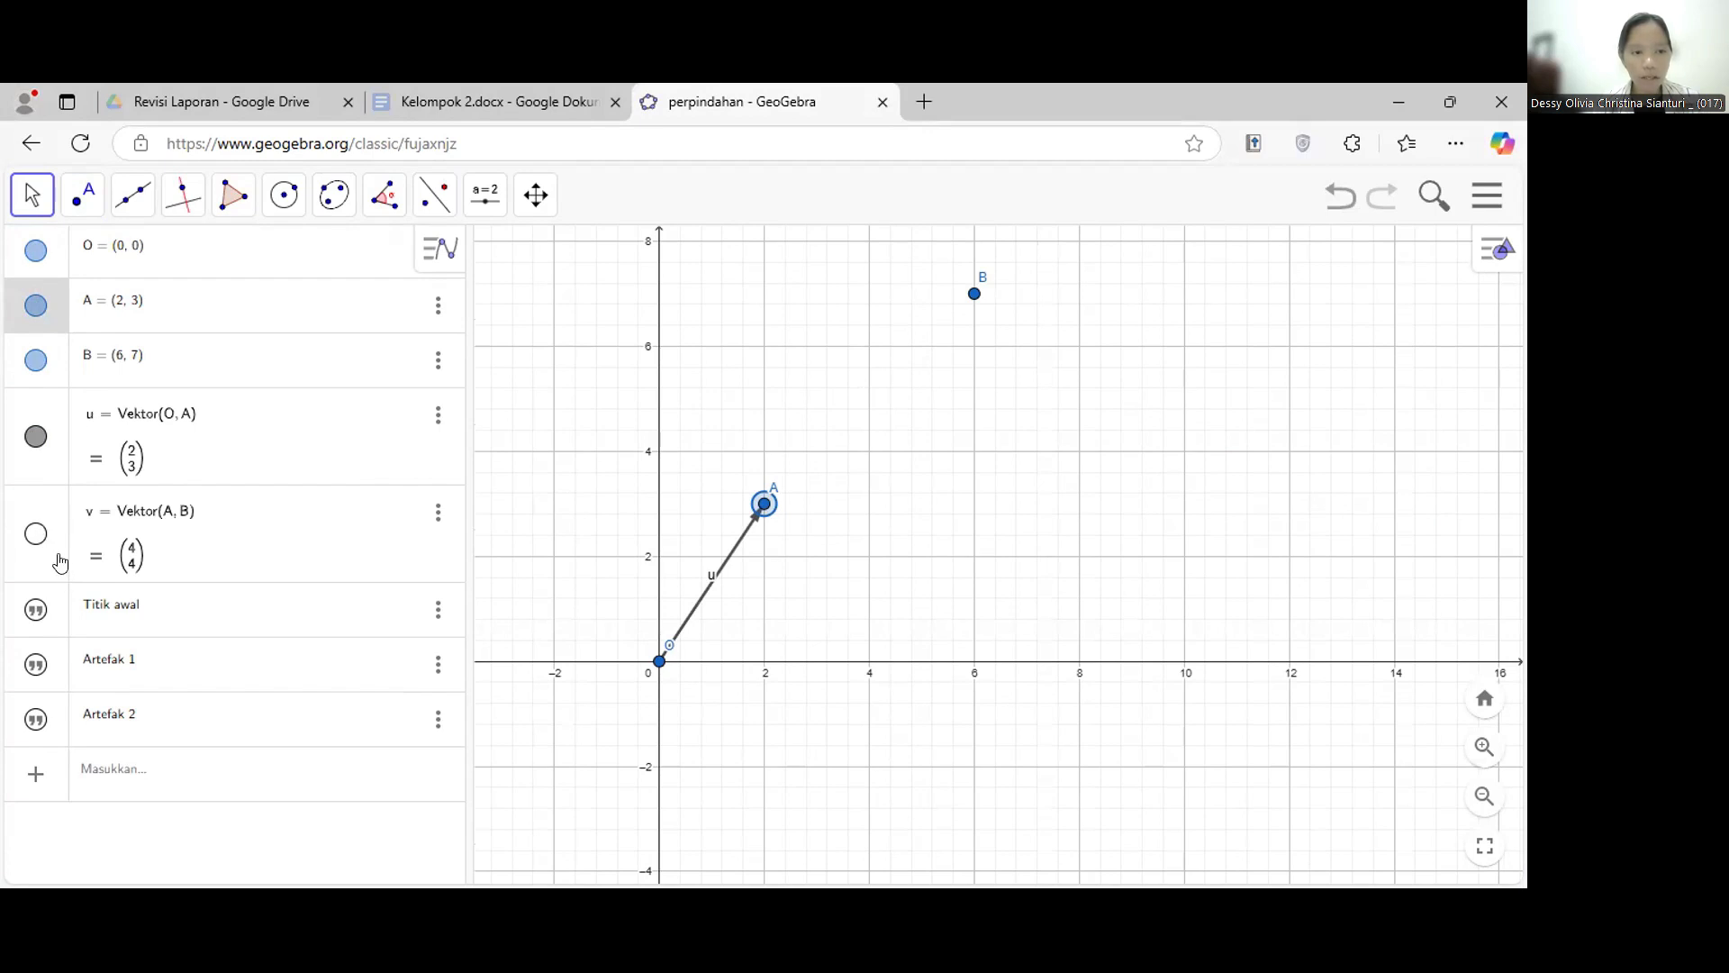
pyautogui.click(36, 535)
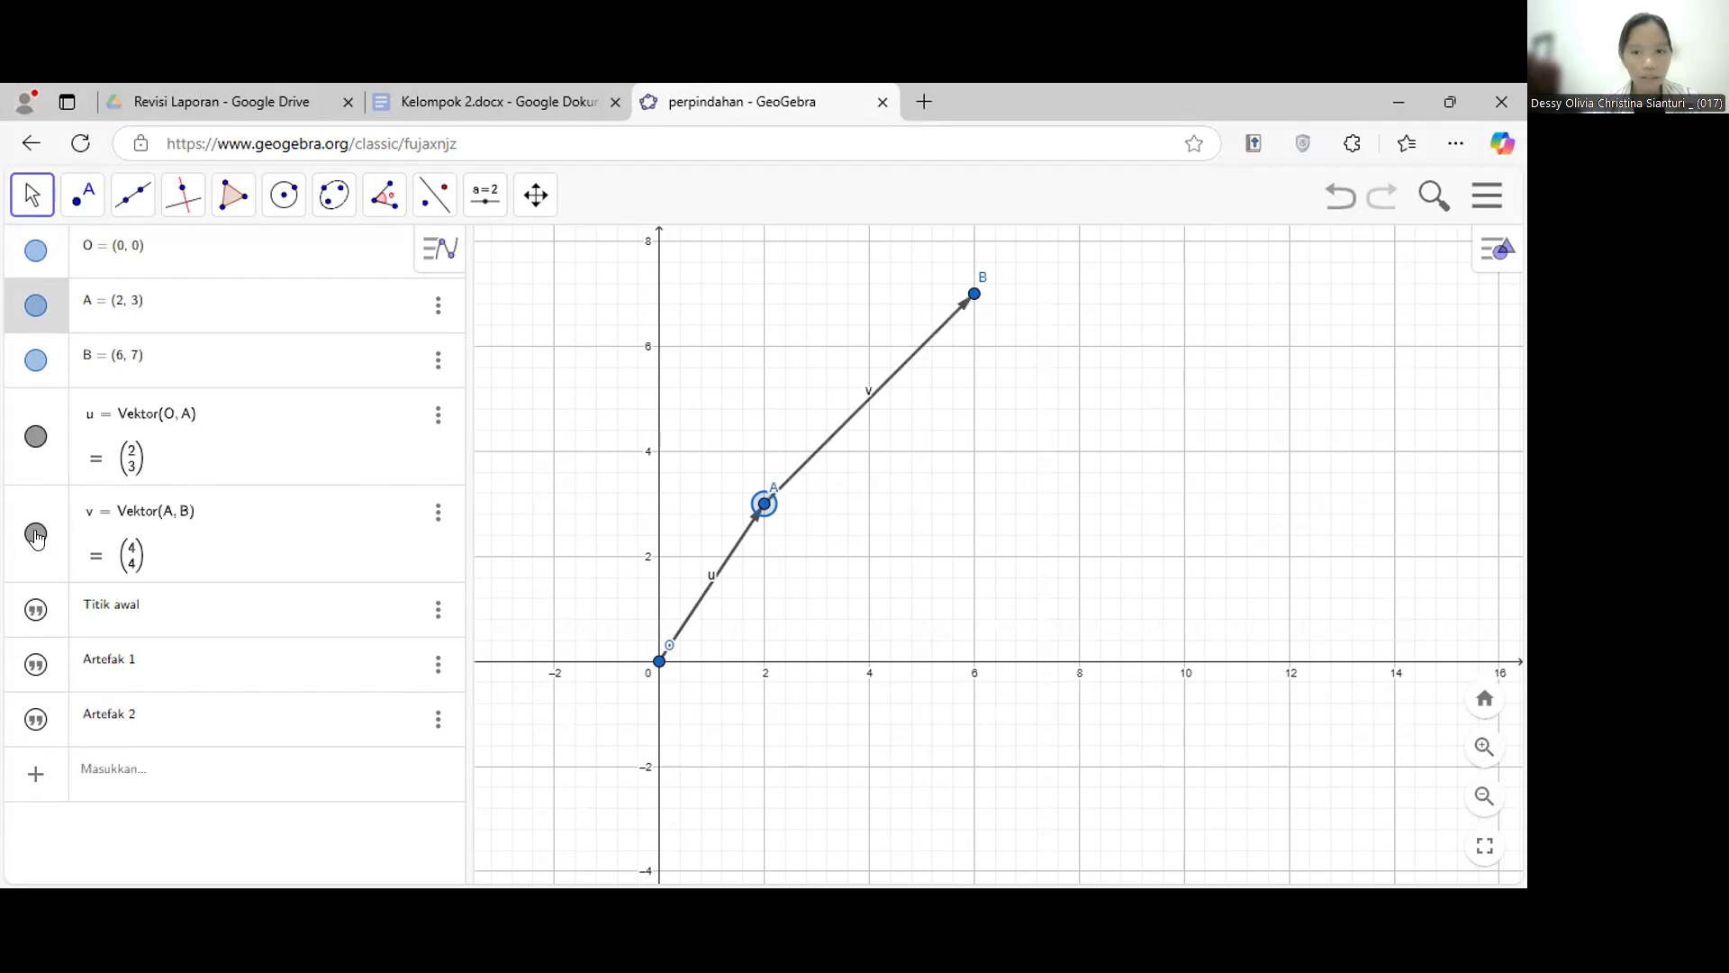
# - Show the text labels Titik awal, Artefak 1 and Artefak 2 in the displacement diagram
pyautogui.click(33, 612)
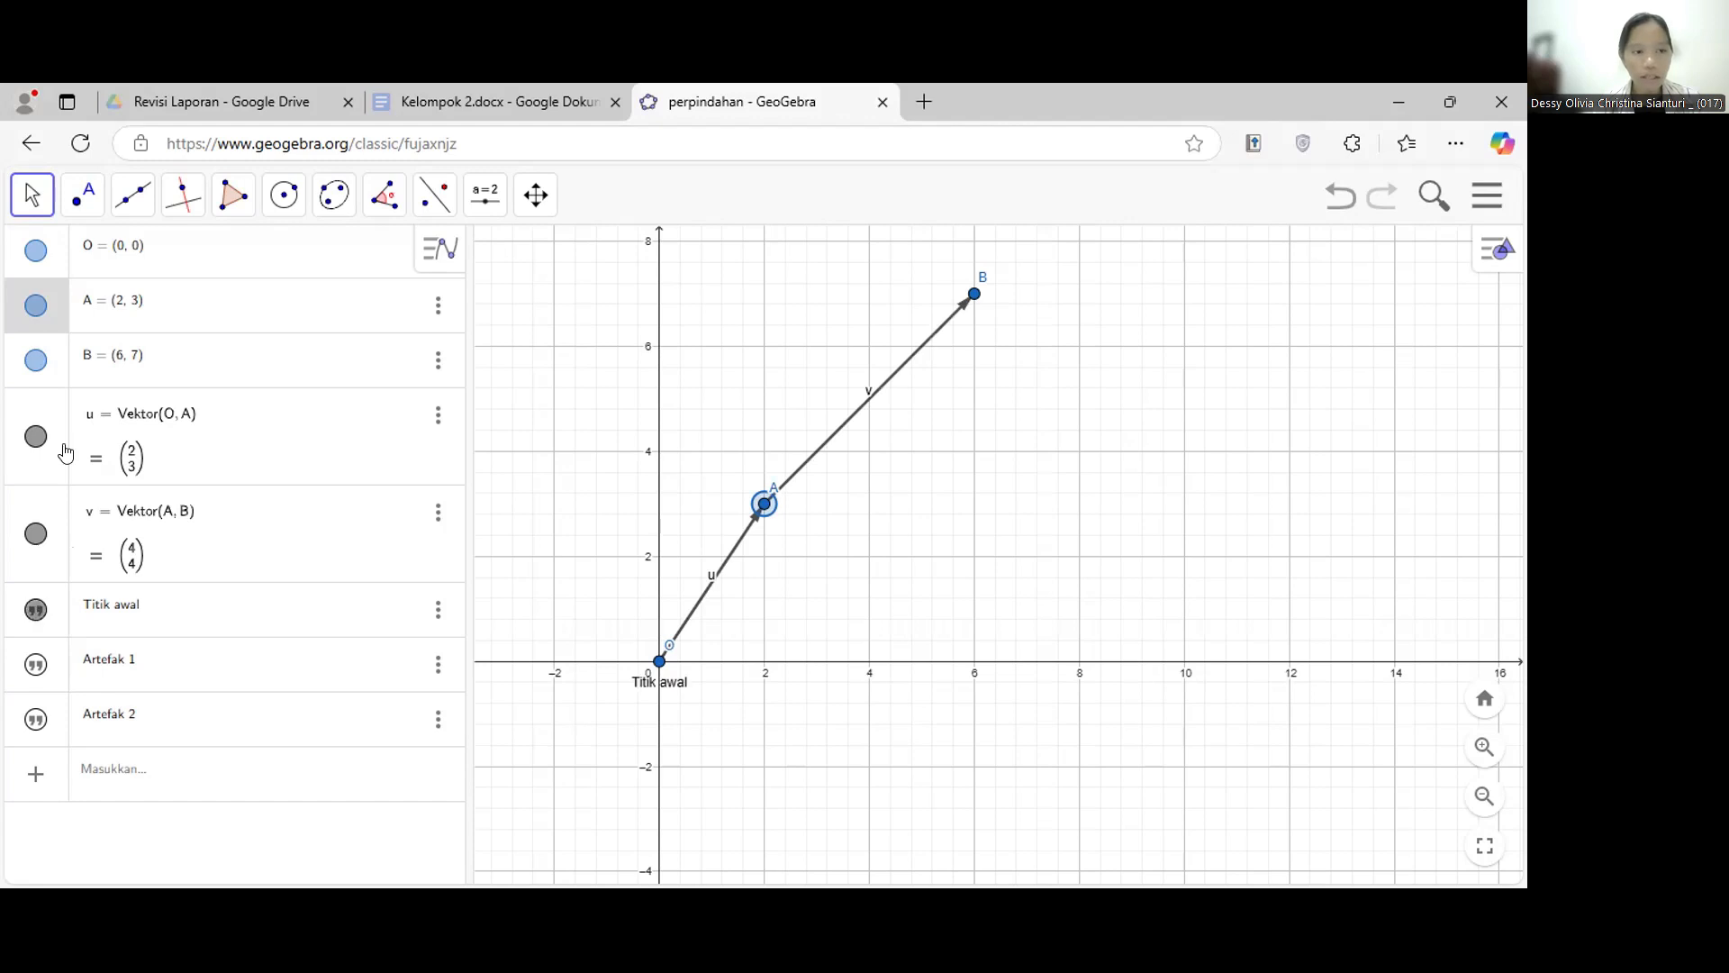
pyautogui.click(33, 667)
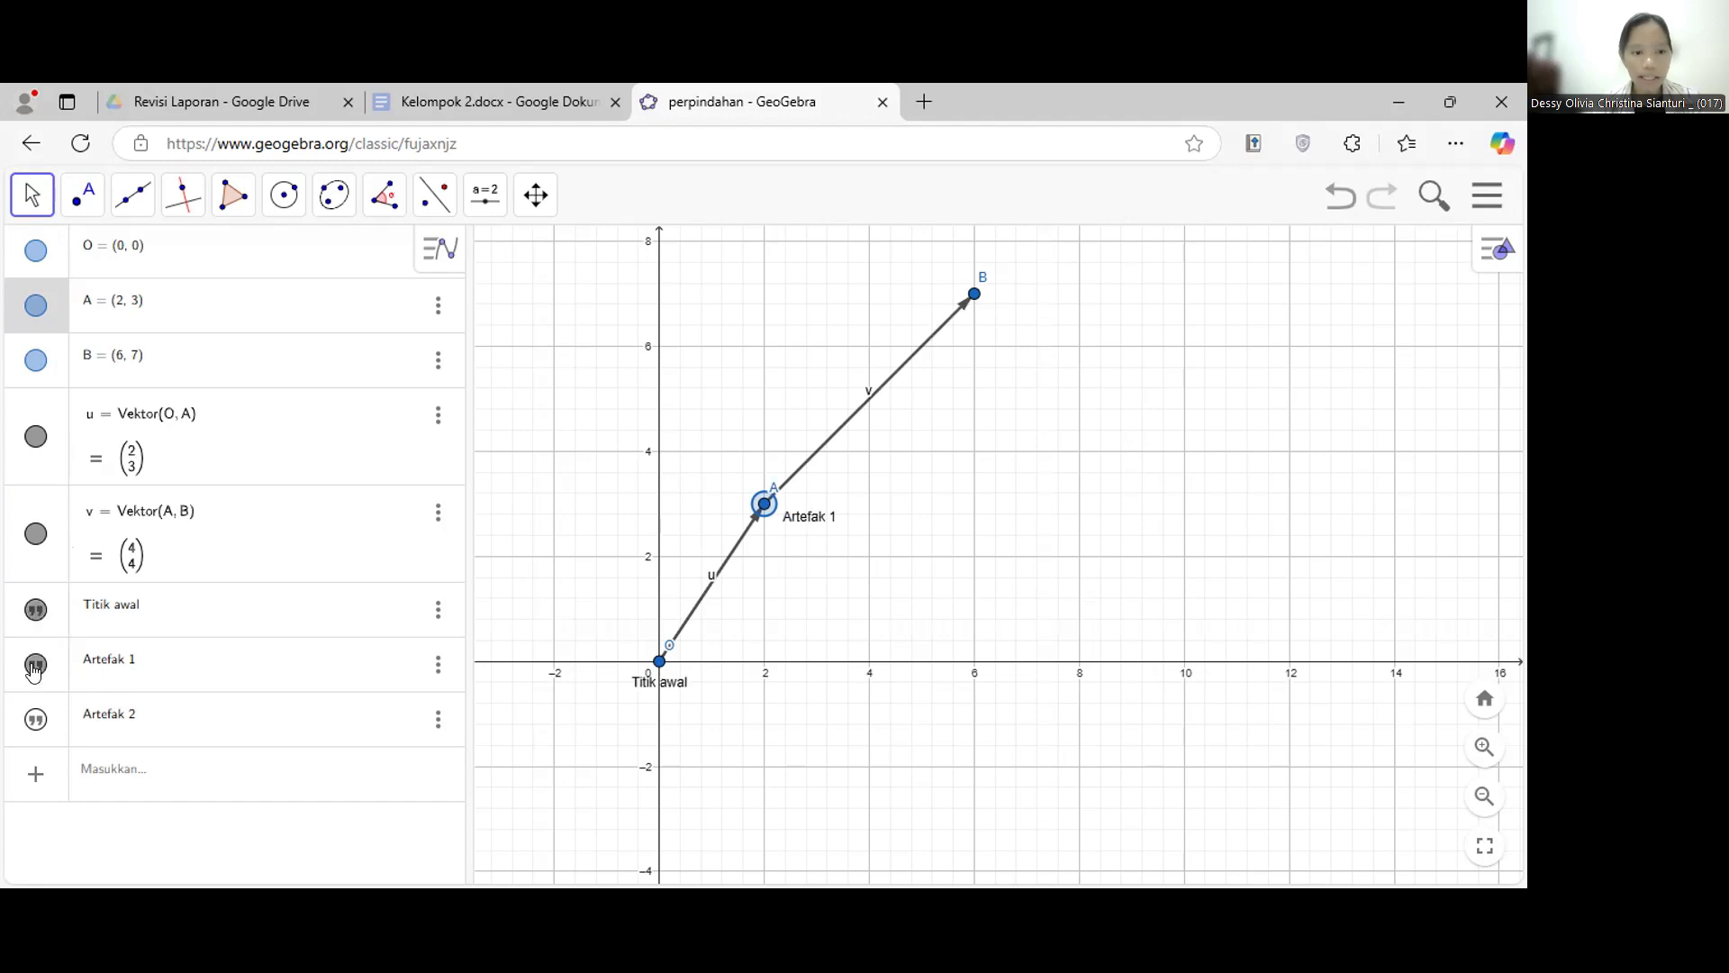
pyautogui.click(34, 717)
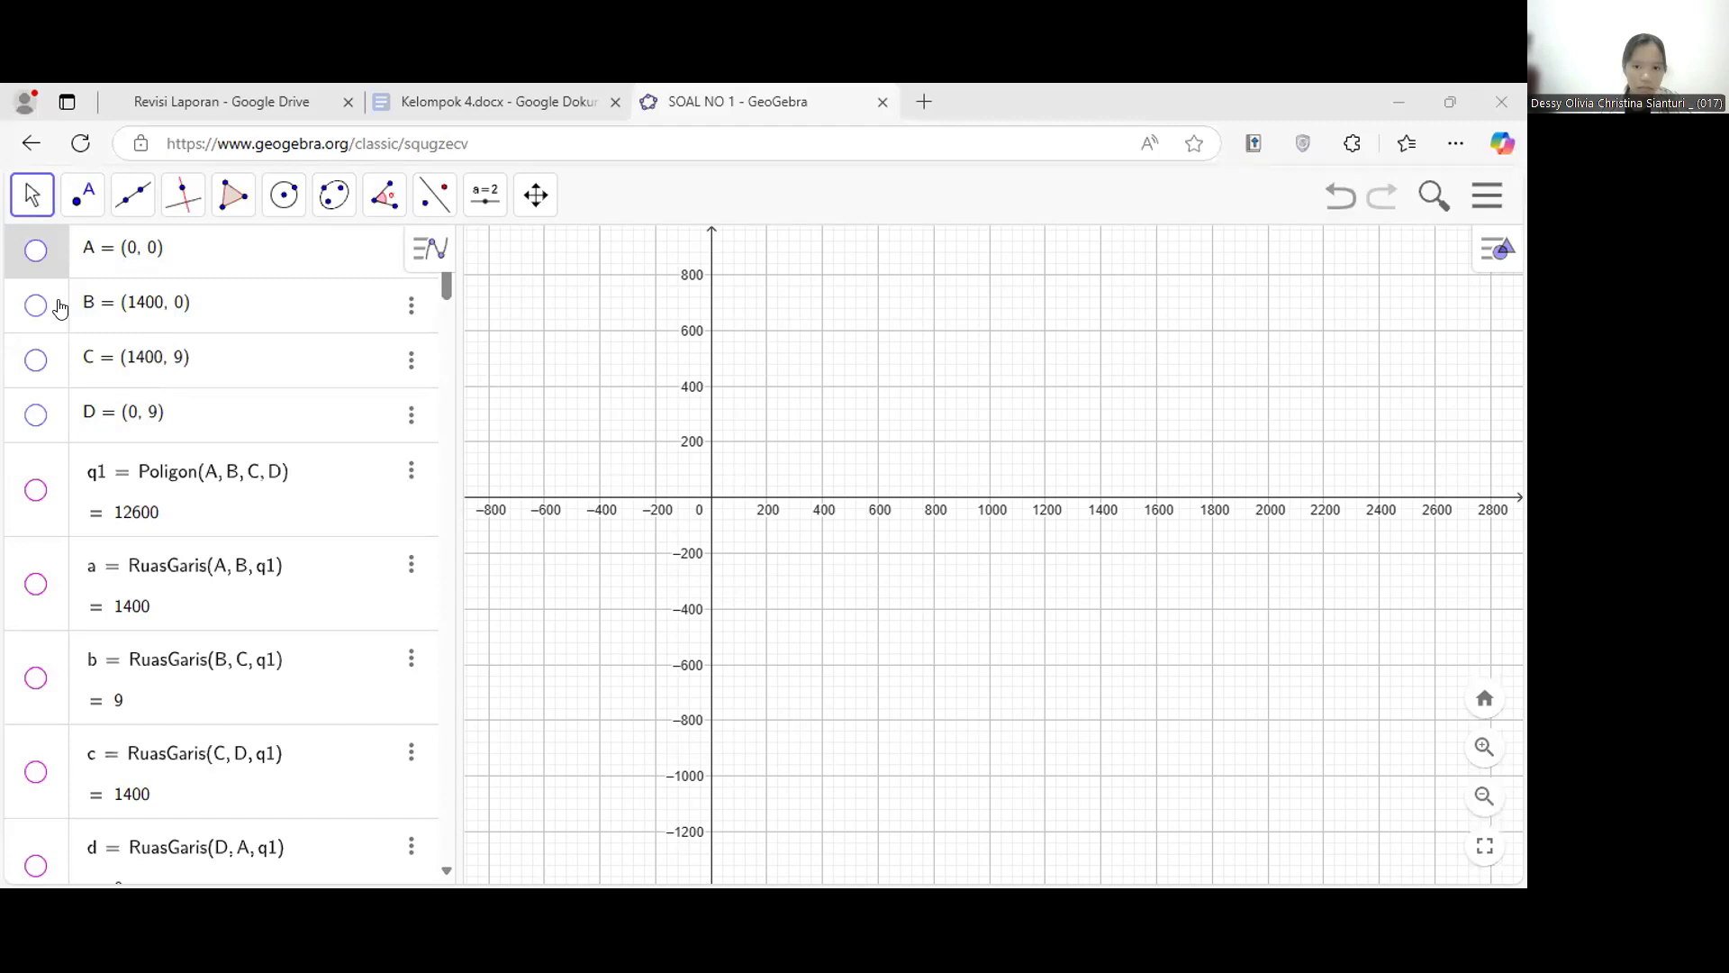
# - Show points A, B, C and D and the polygon q1 with its sides in the SOAL NO 1 construction
pyautogui.click(33, 251)
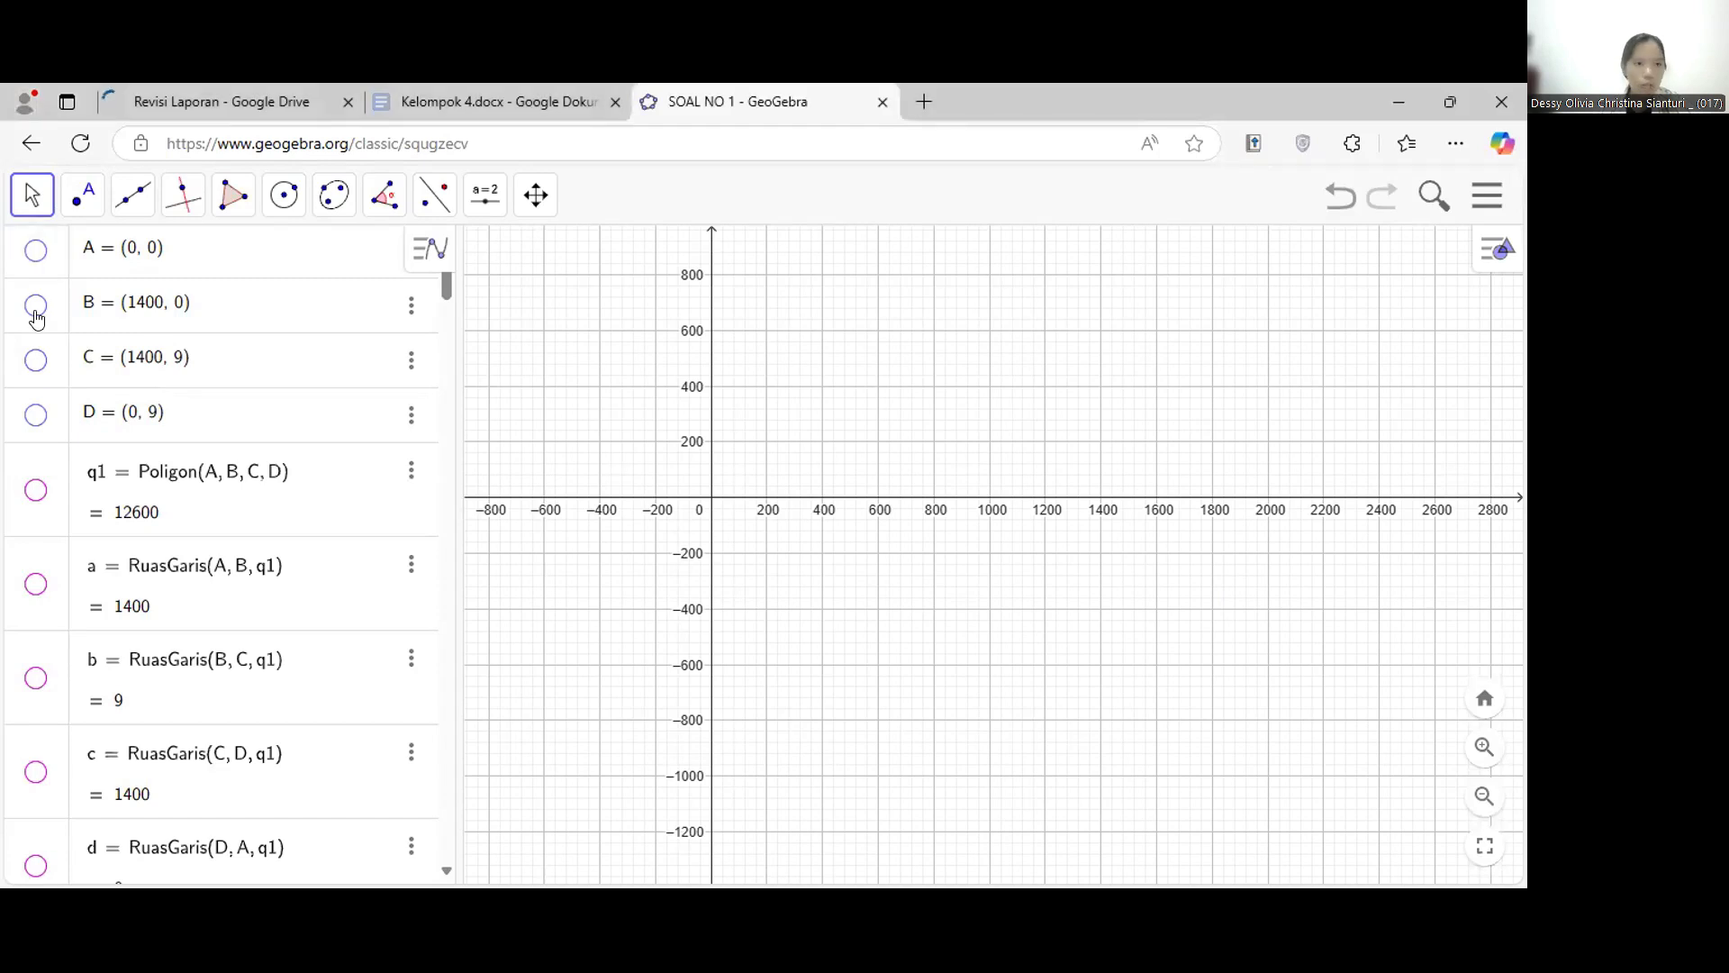
pyautogui.click(36, 306)
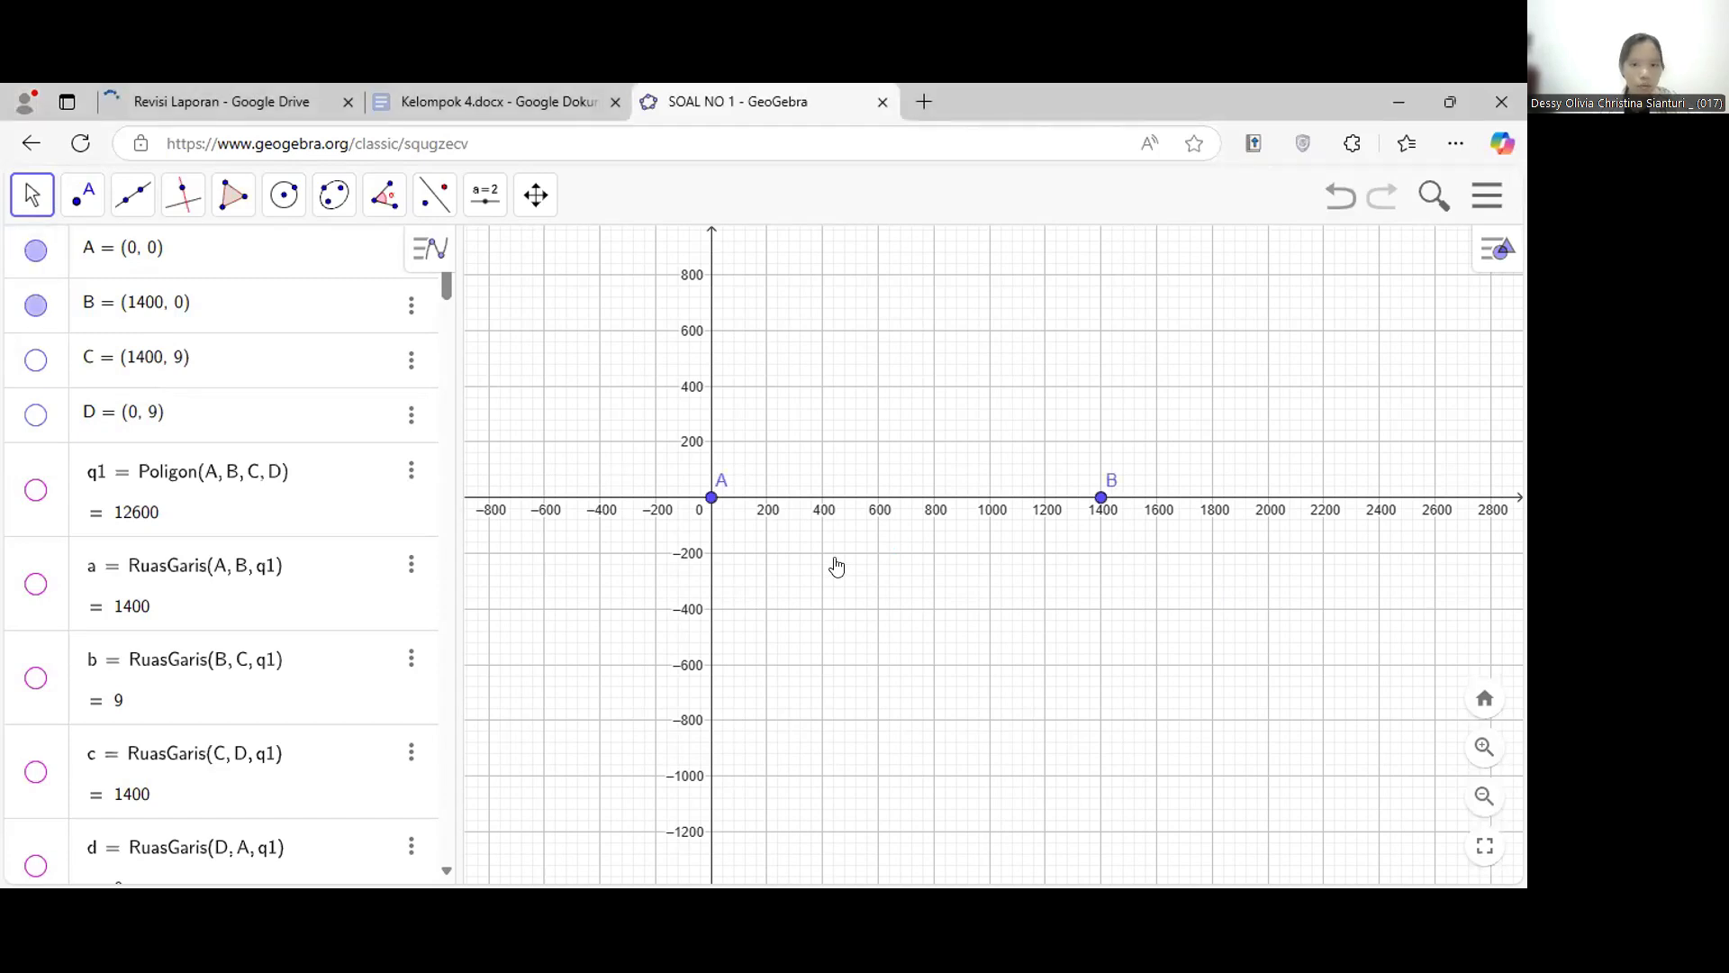
pyautogui.moveTo(836, 567); pyautogui.dragTo(659, 552)
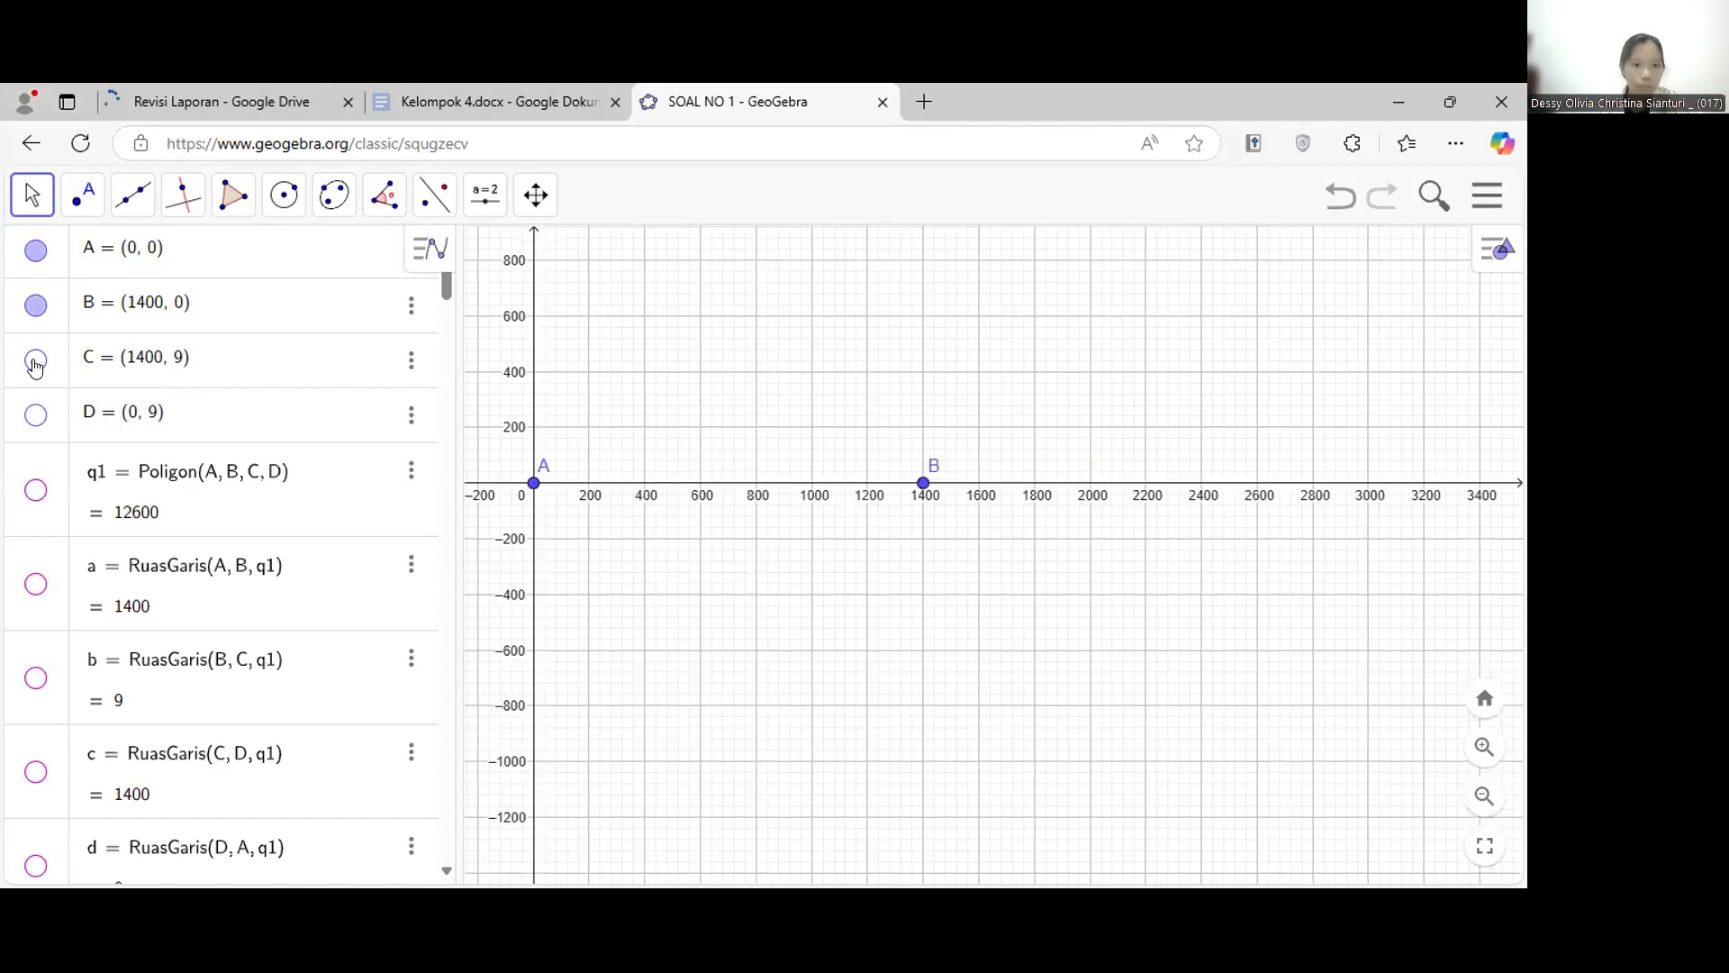
pyautogui.click(34, 363)
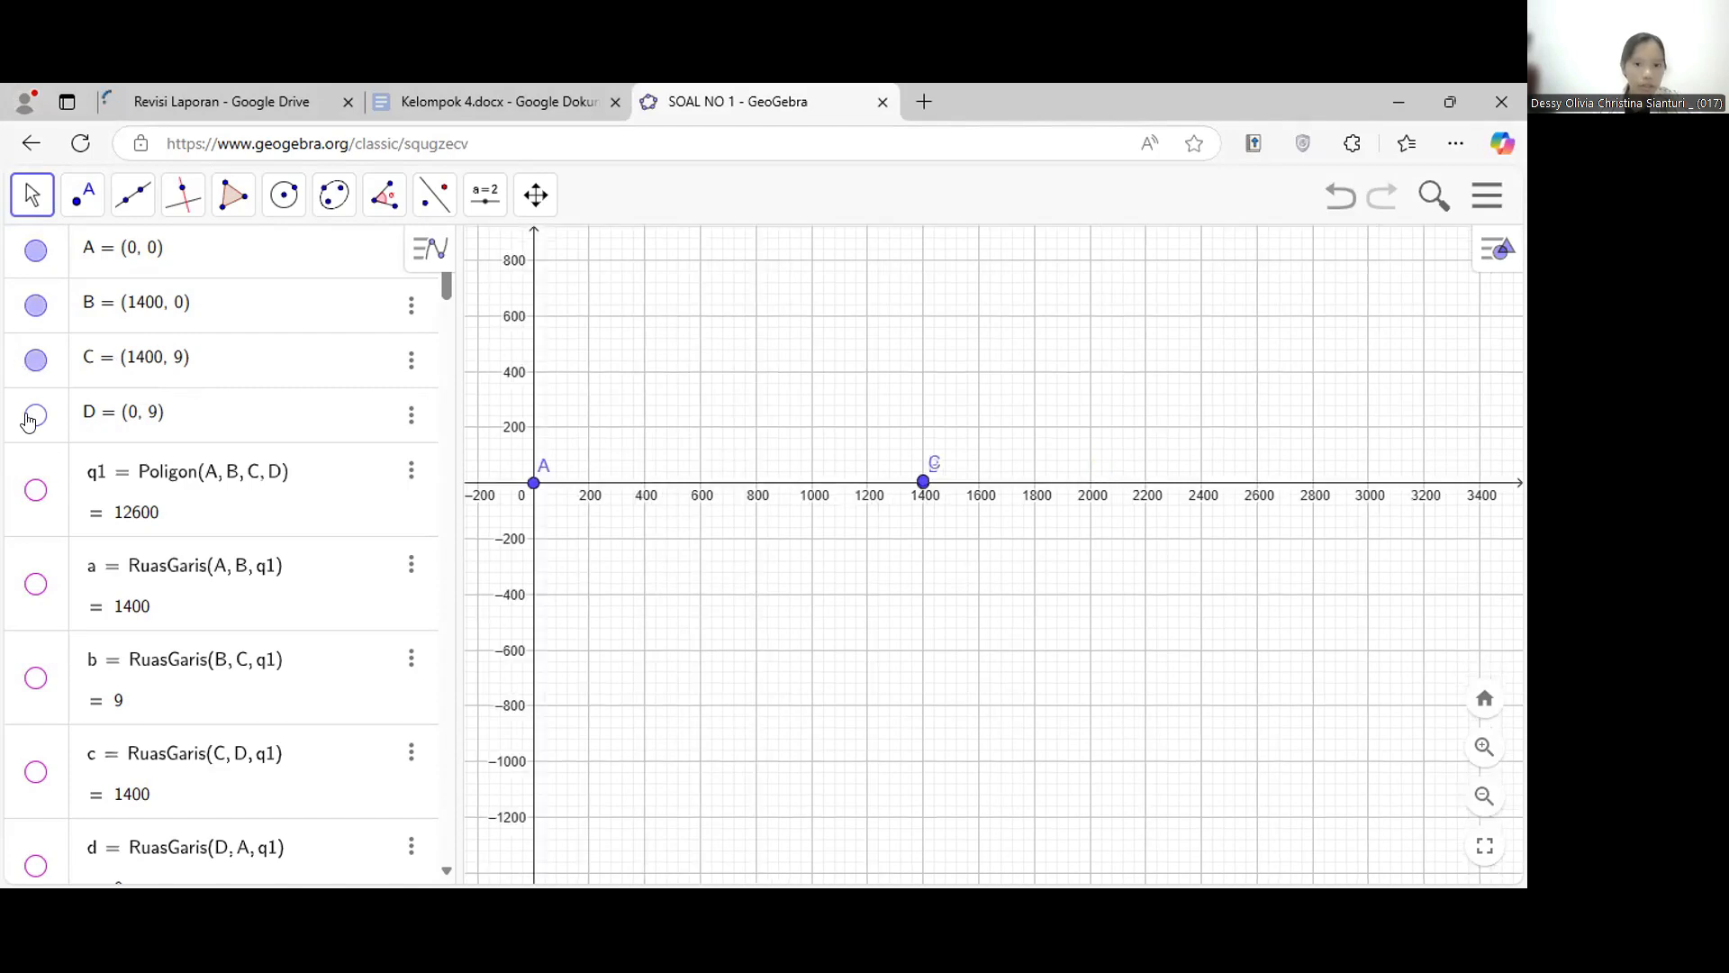
pyautogui.click(33, 417)
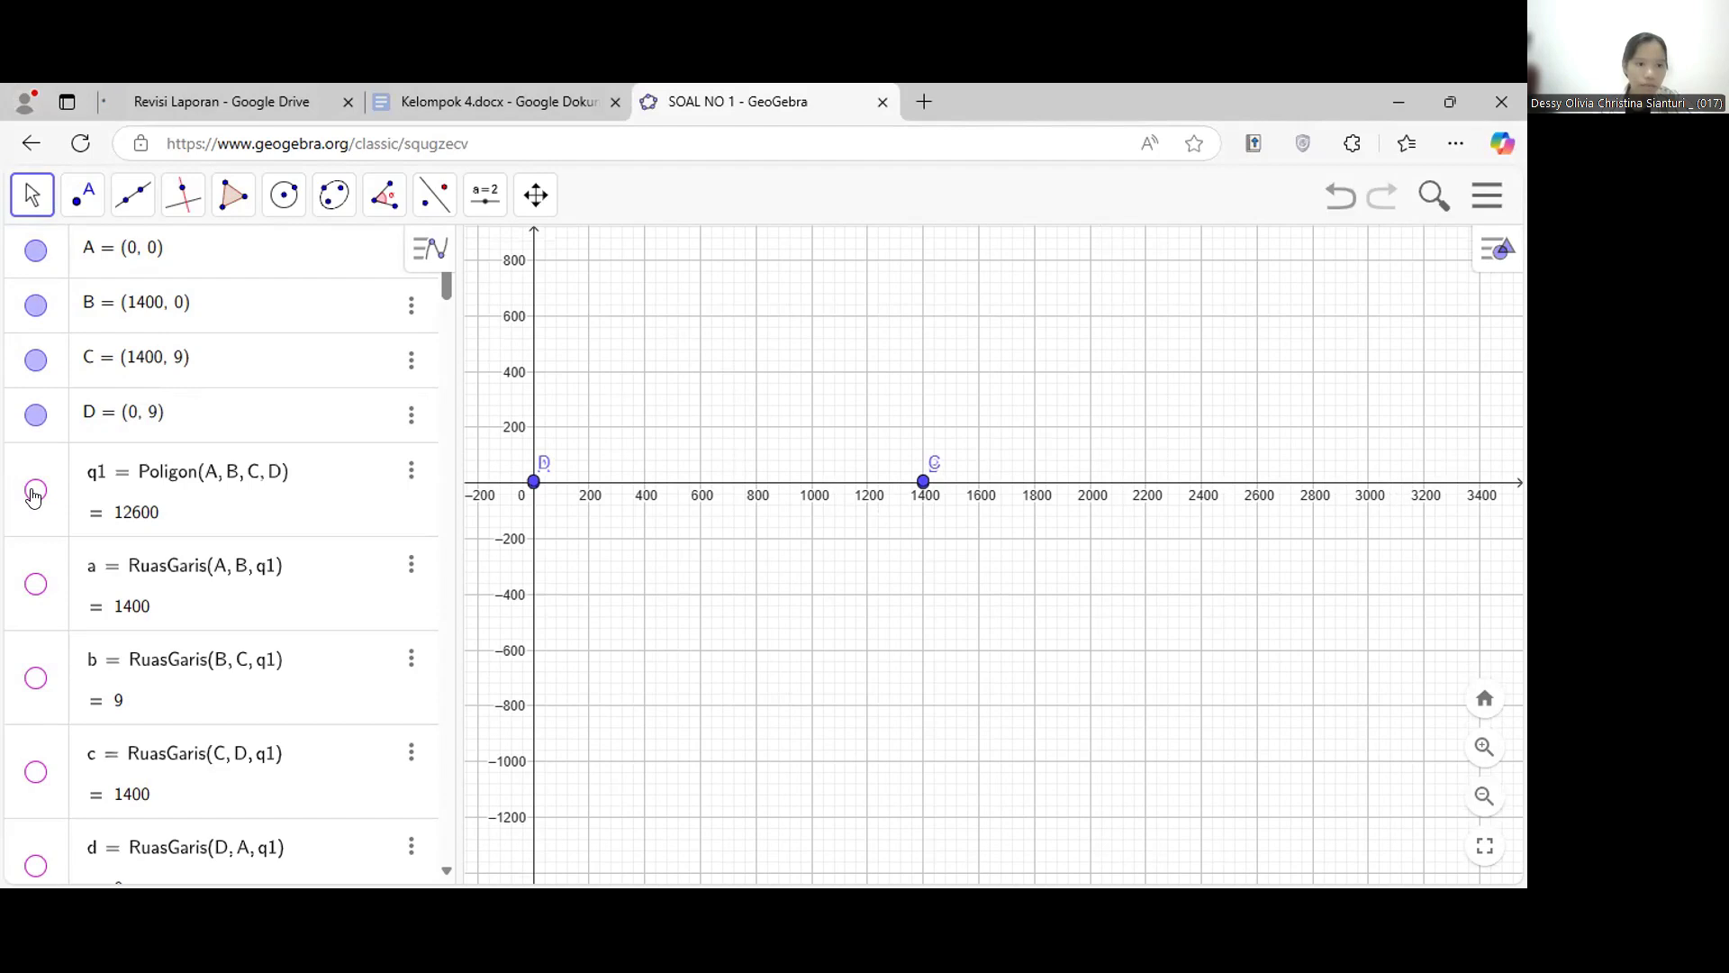
pyautogui.click(34, 492)
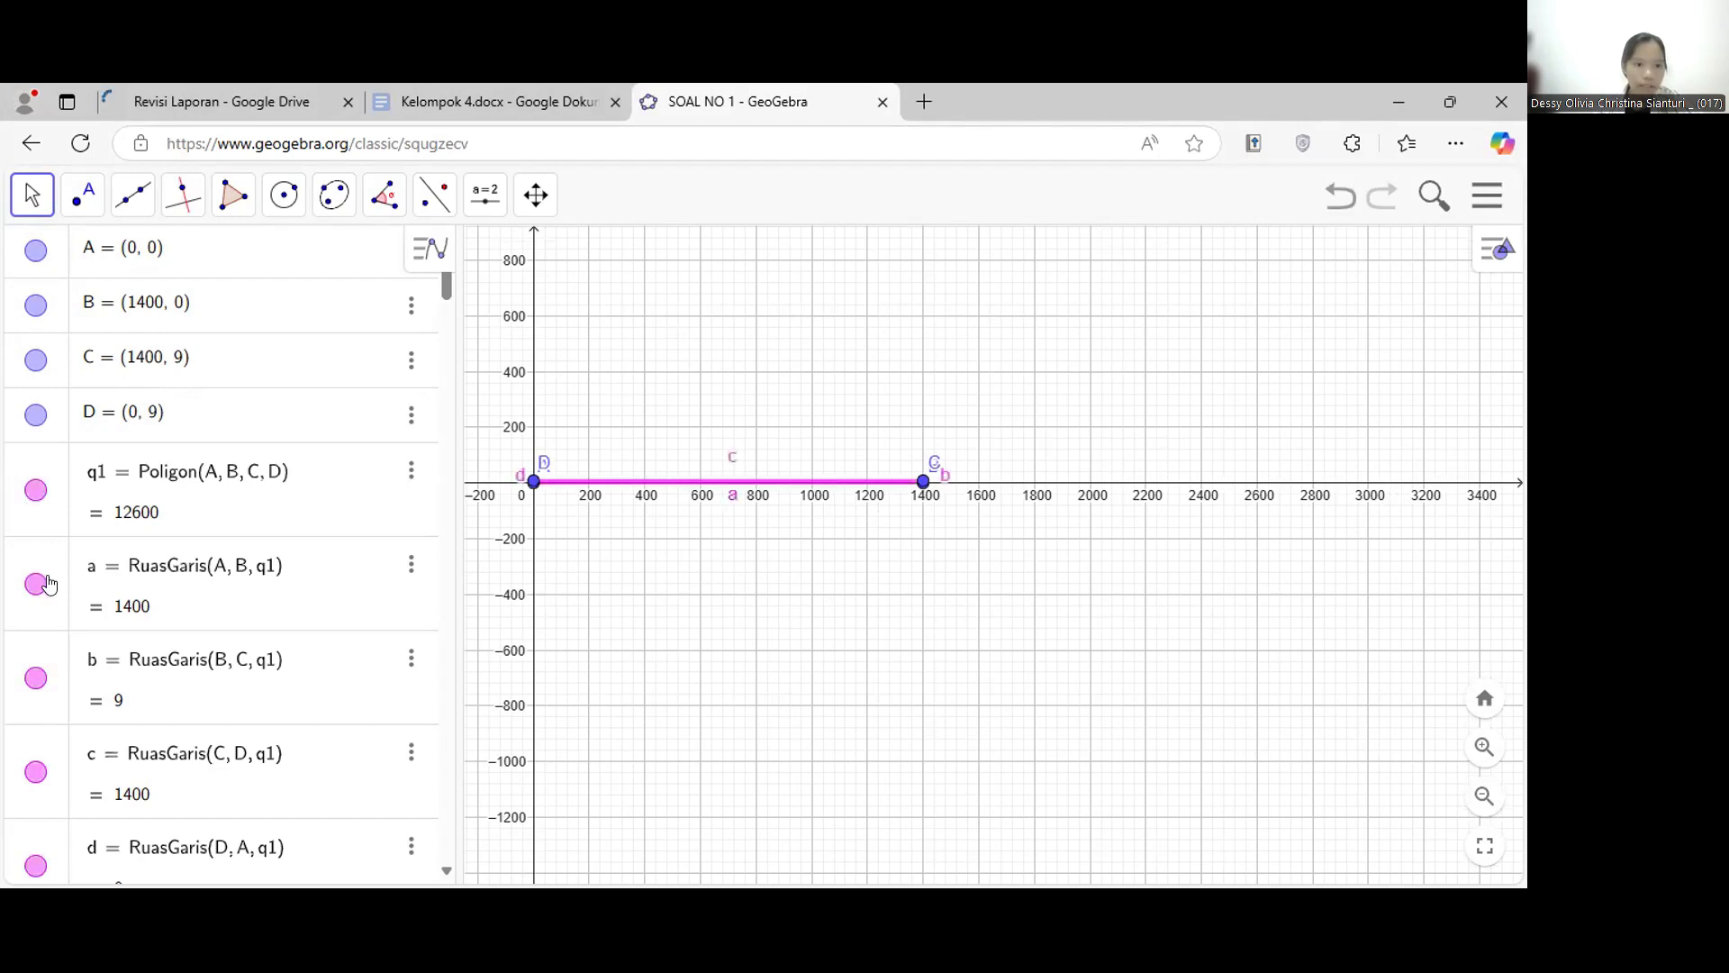
pyautogui.scroll(-2, 49, 585)
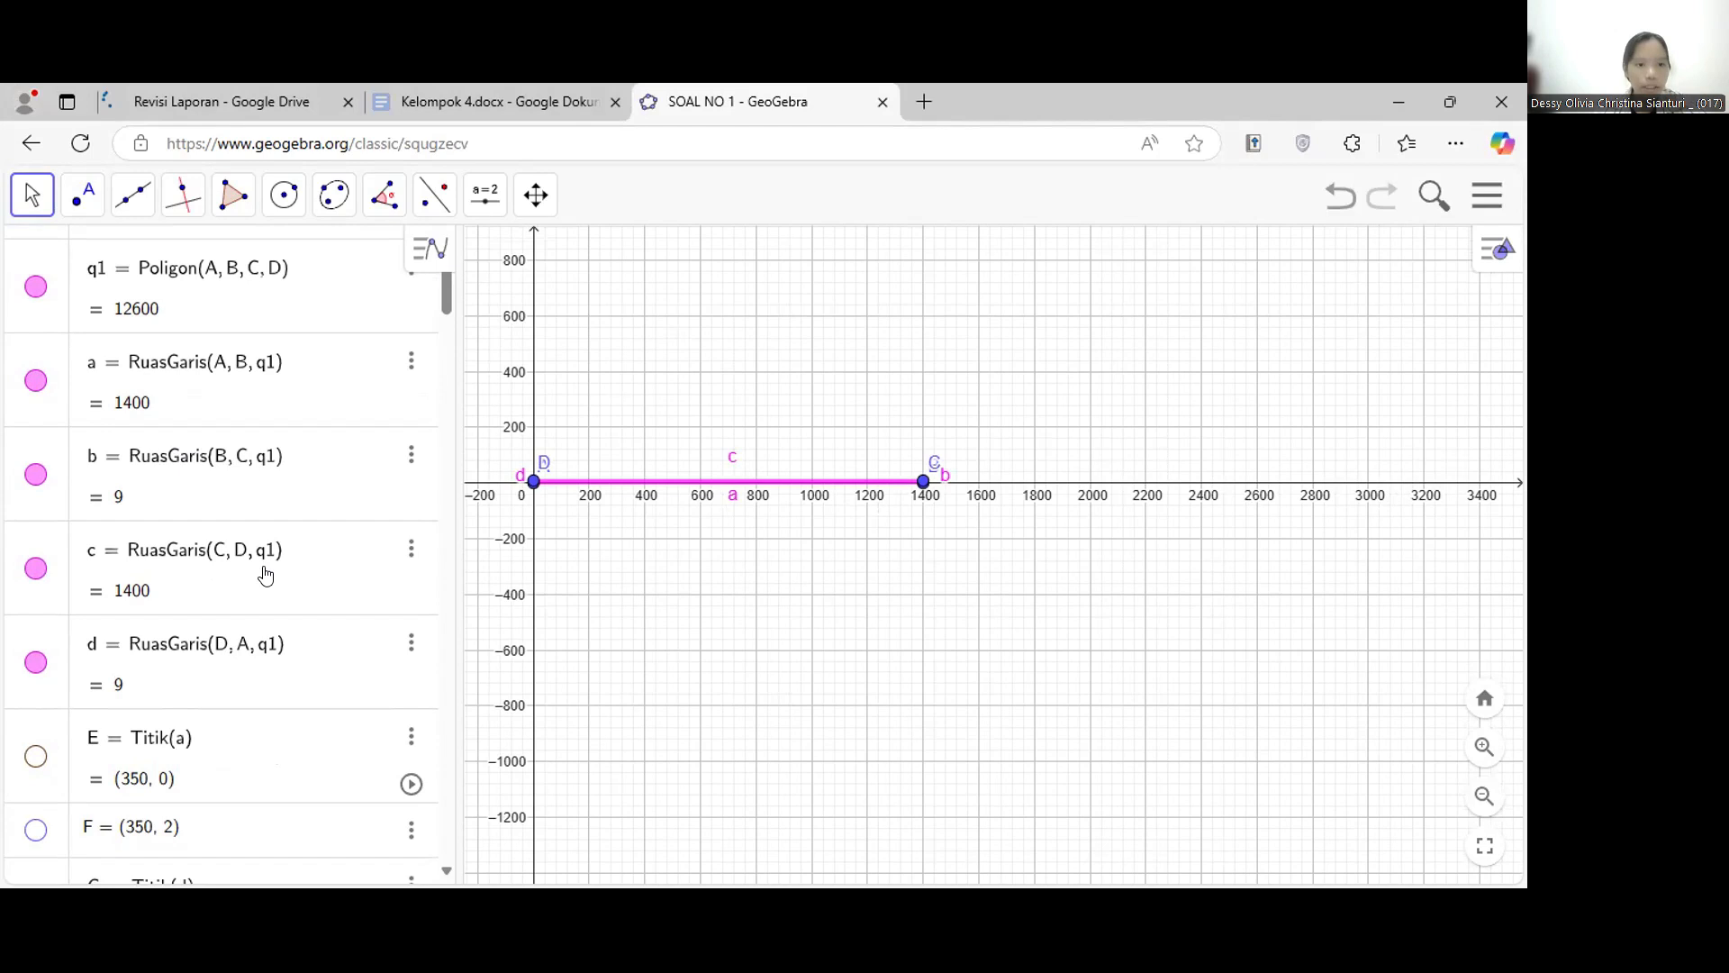
pyautogui.scroll(7, 723, 551)
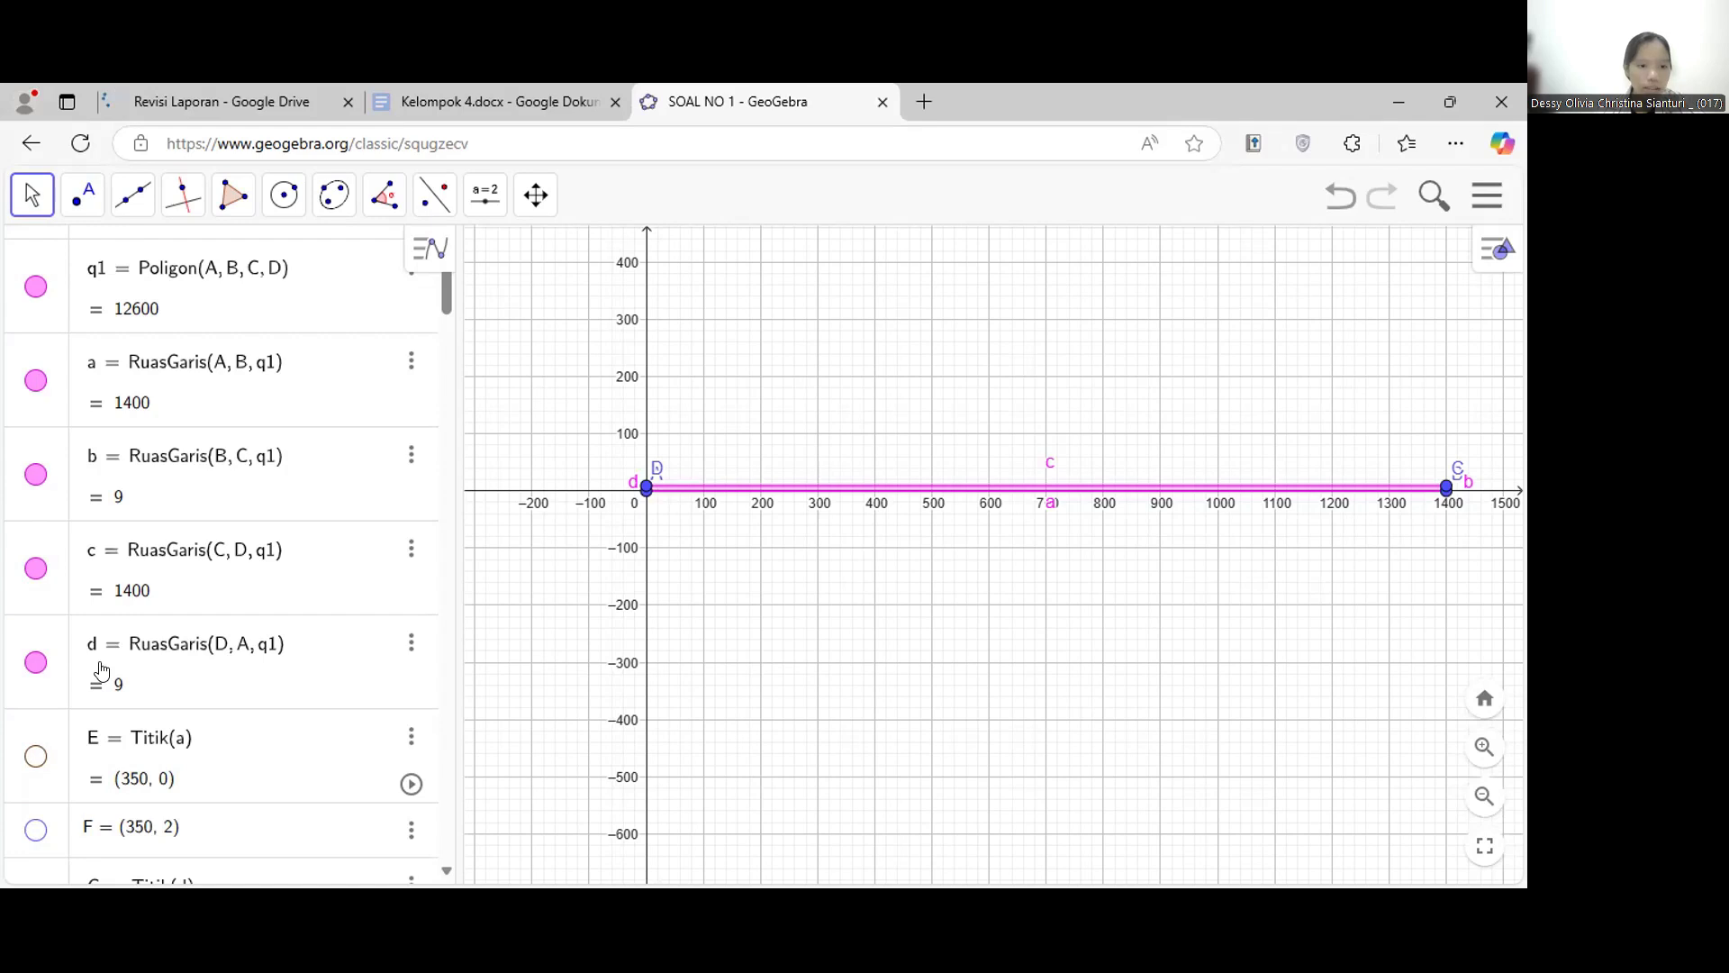
# - Show points E, F and G and the polygon q2 they form with A inside q1
pyautogui.scroll(-2, 116, 754)
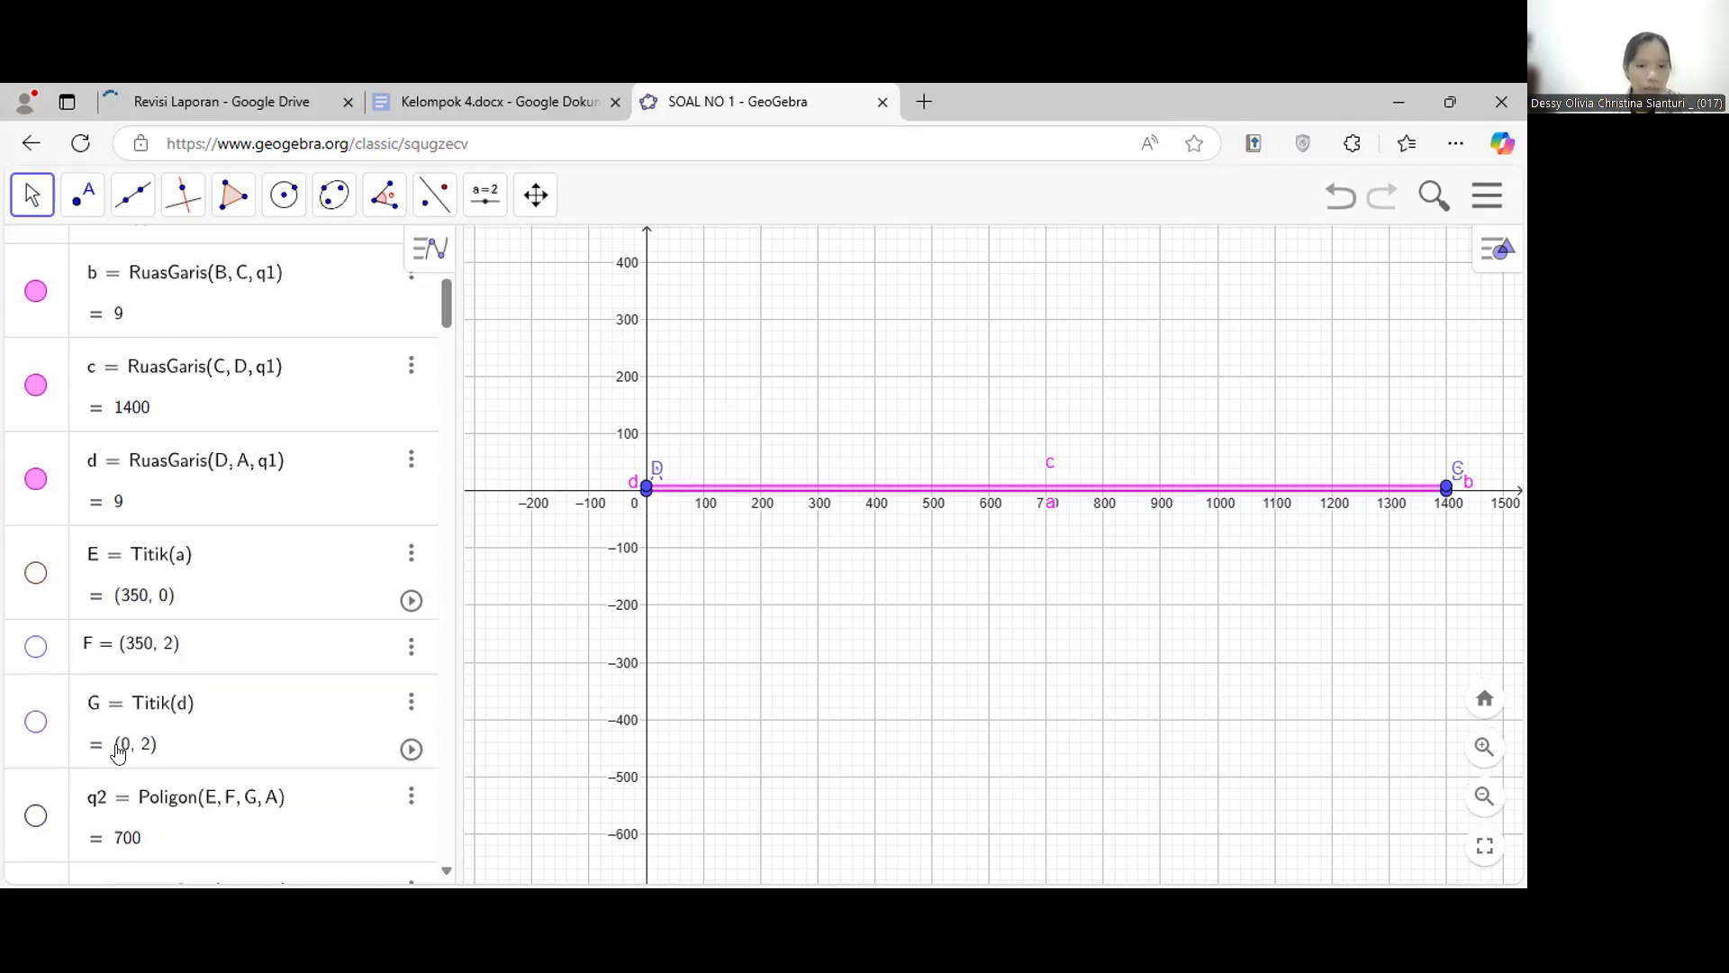
pyautogui.scroll(-1, 35, 522)
pyautogui.click(35, 517)
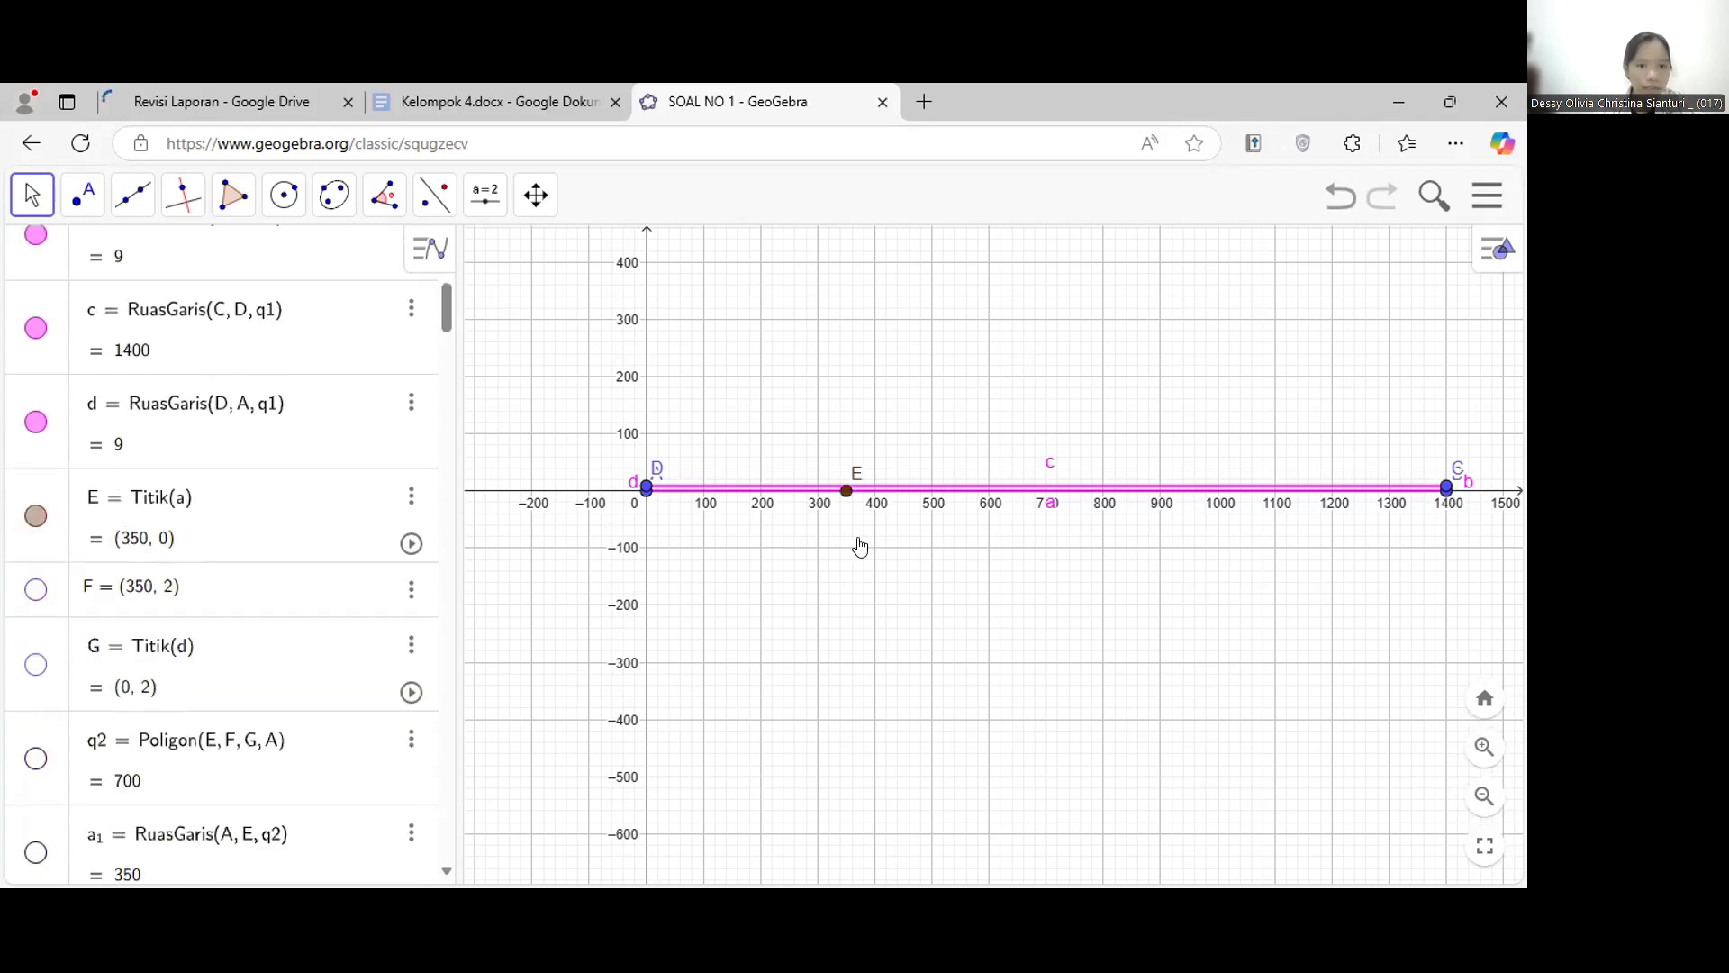
pyautogui.moveTo(781, 487); pyautogui.dragTo(750, 499)
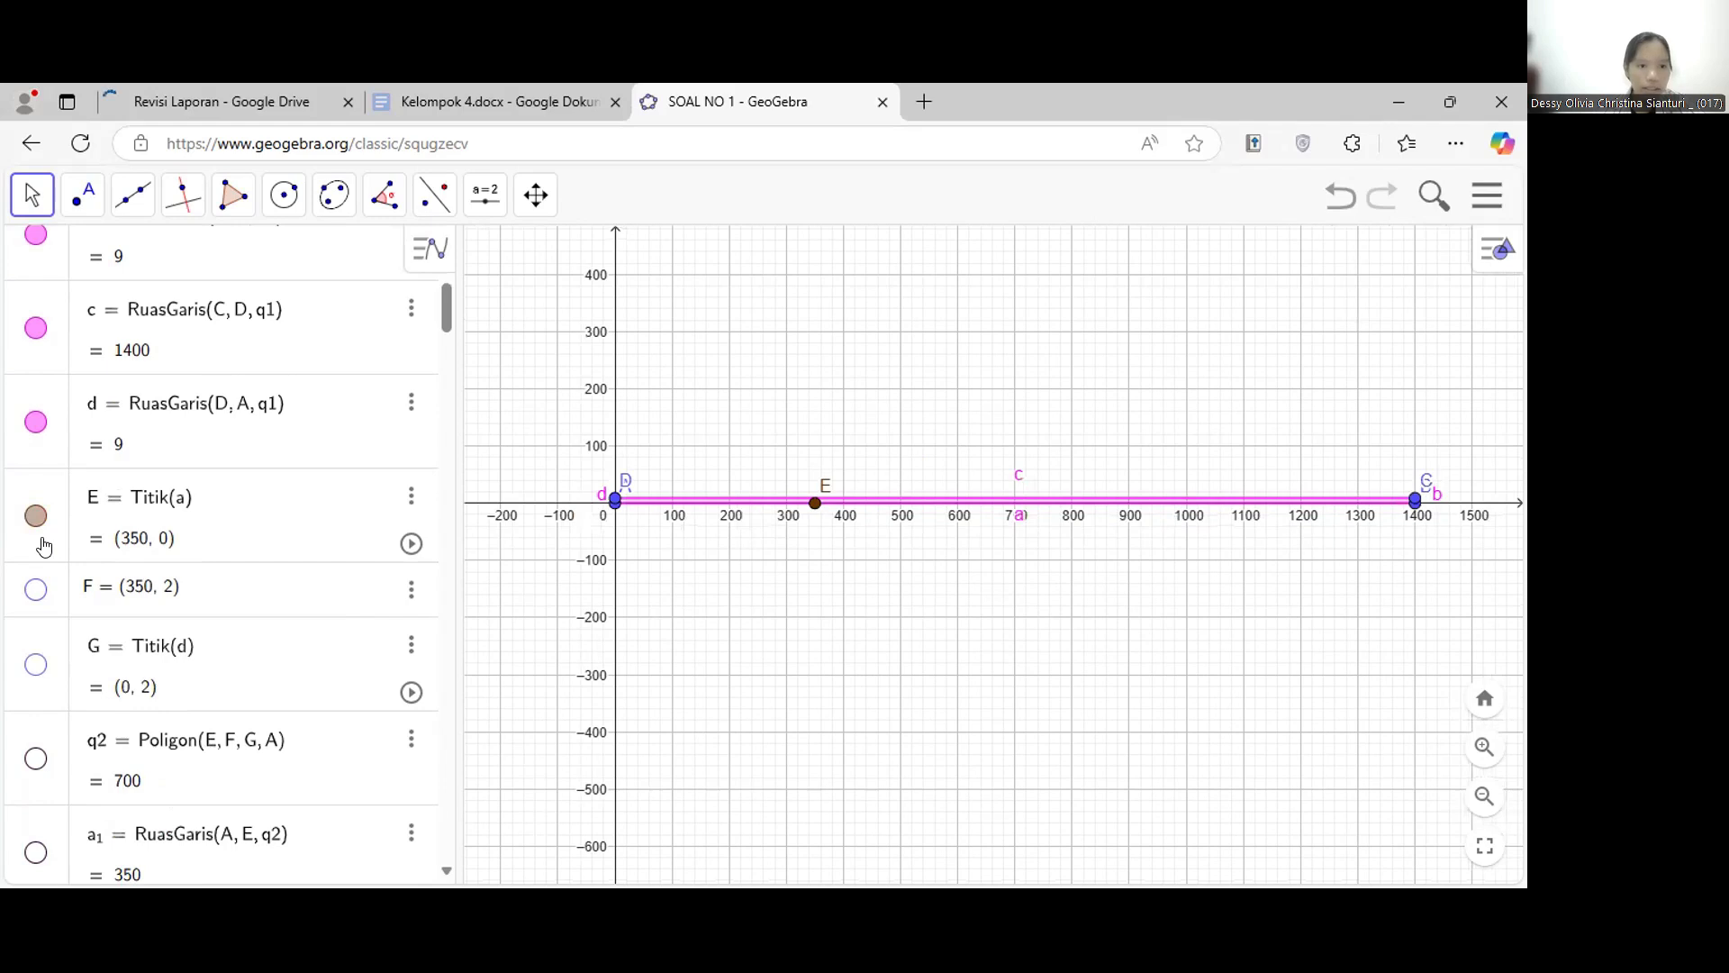
pyautogui.click(32, 590)
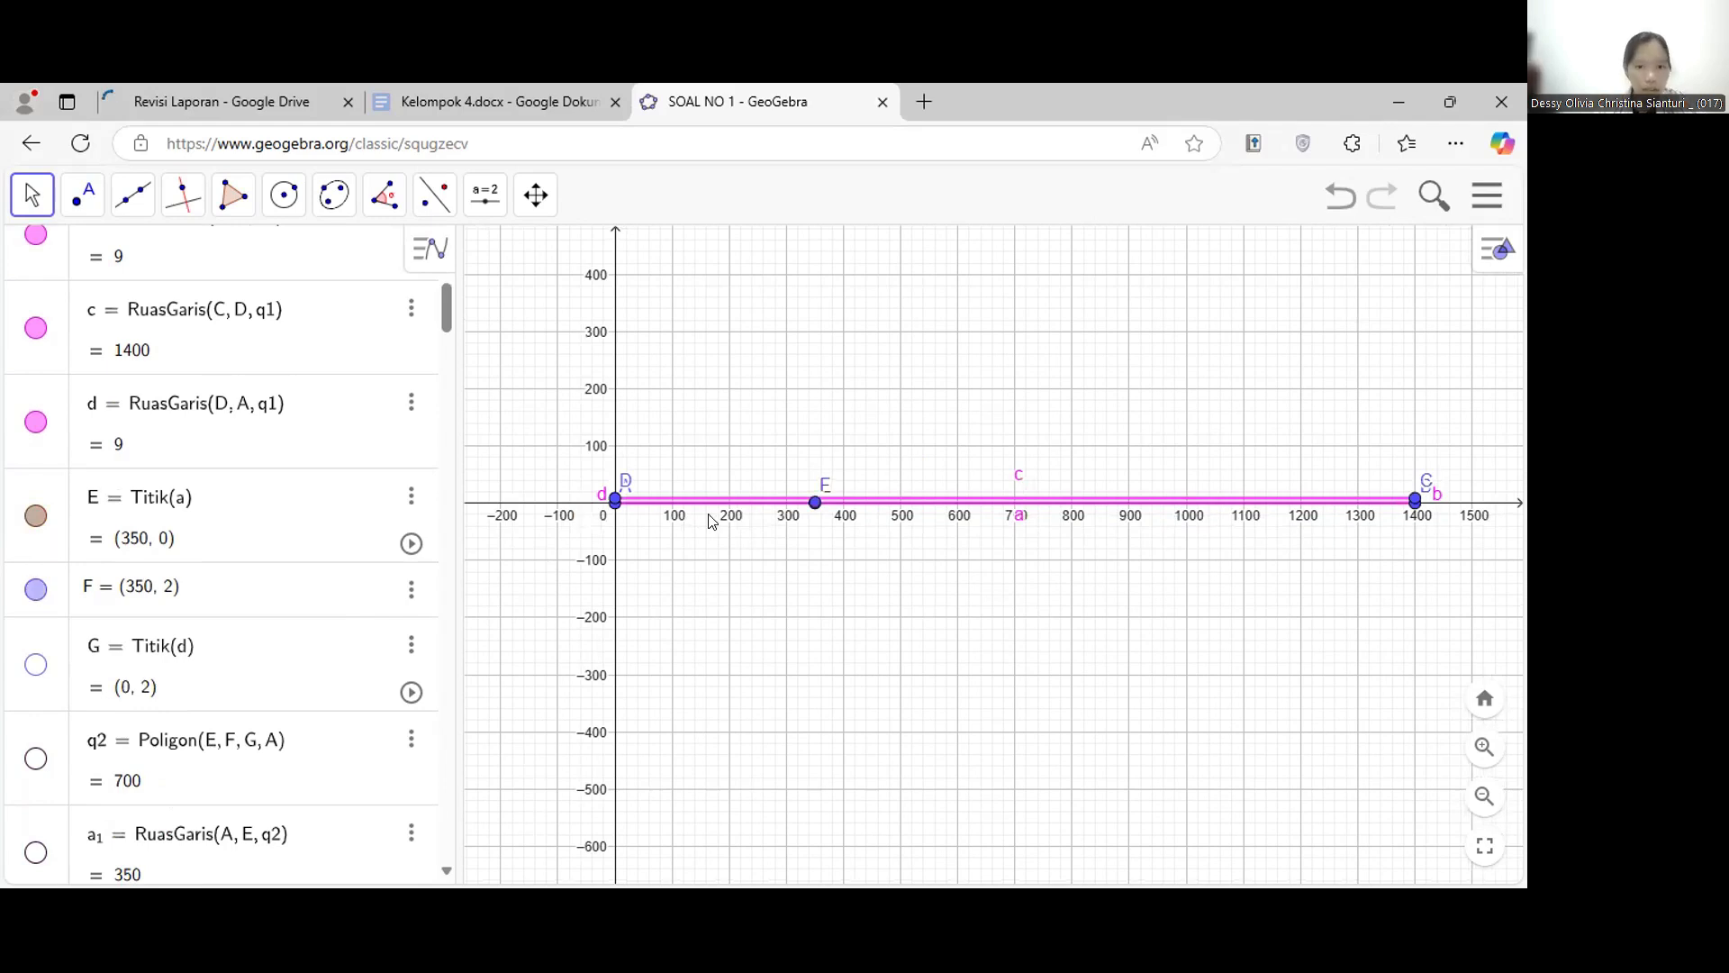
pyautogui.scroll(5, 711, 521)
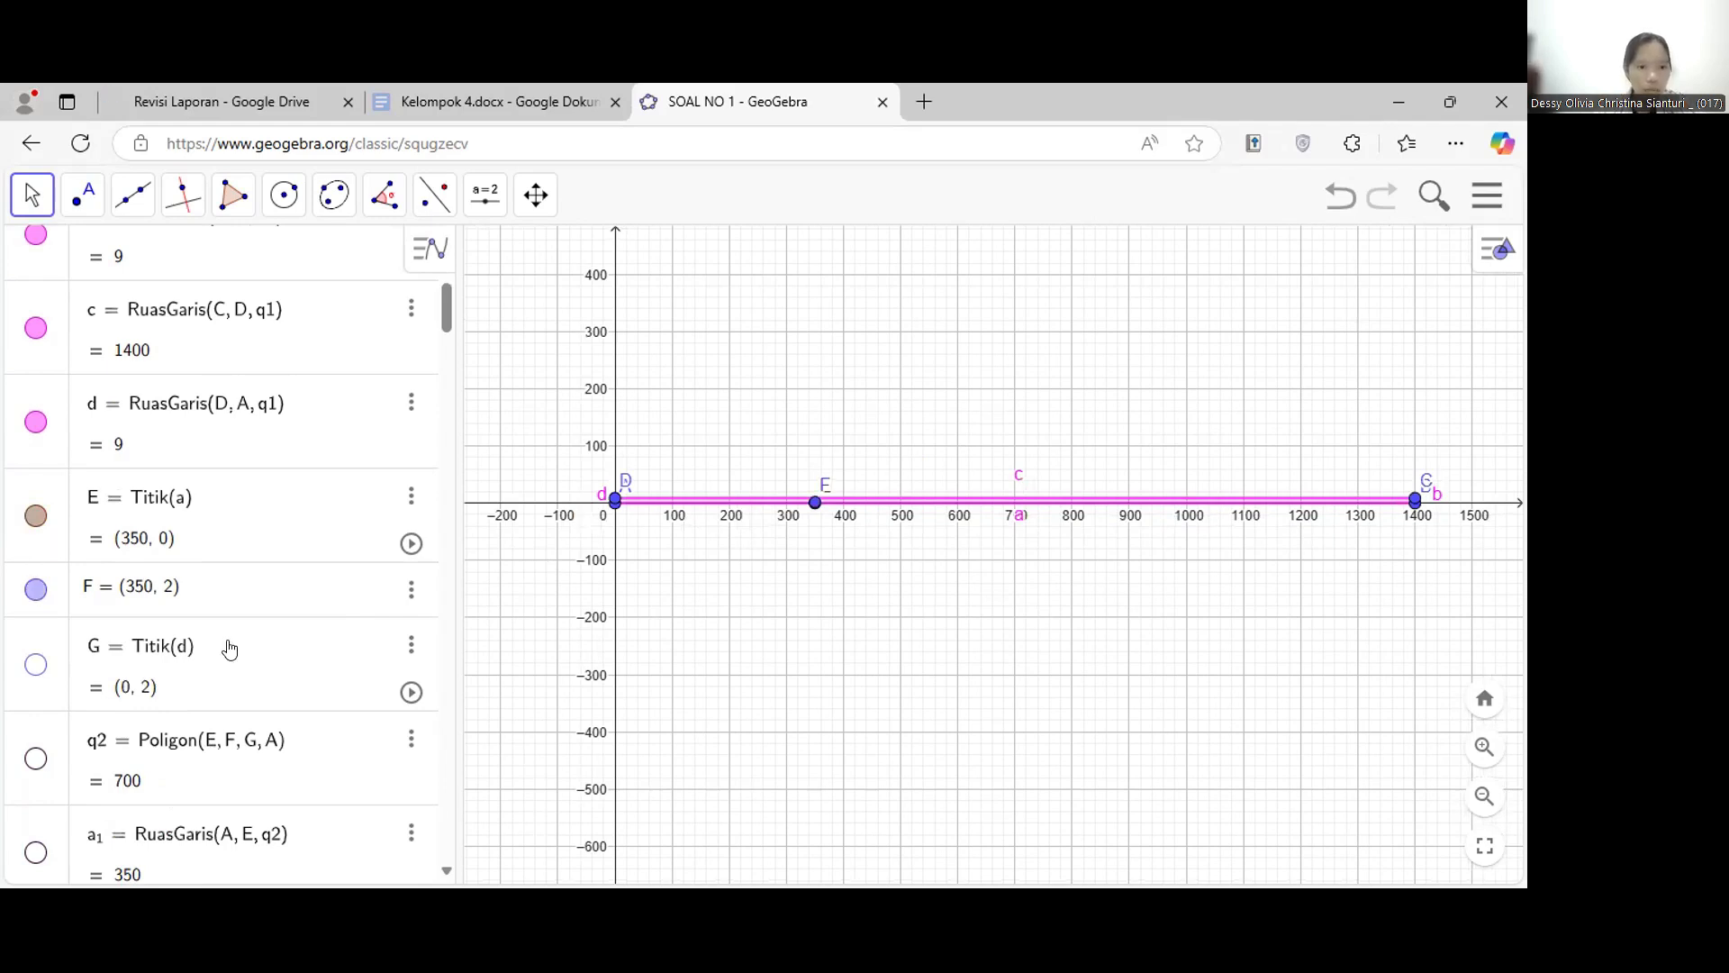
pyautogui.click(34, 659)
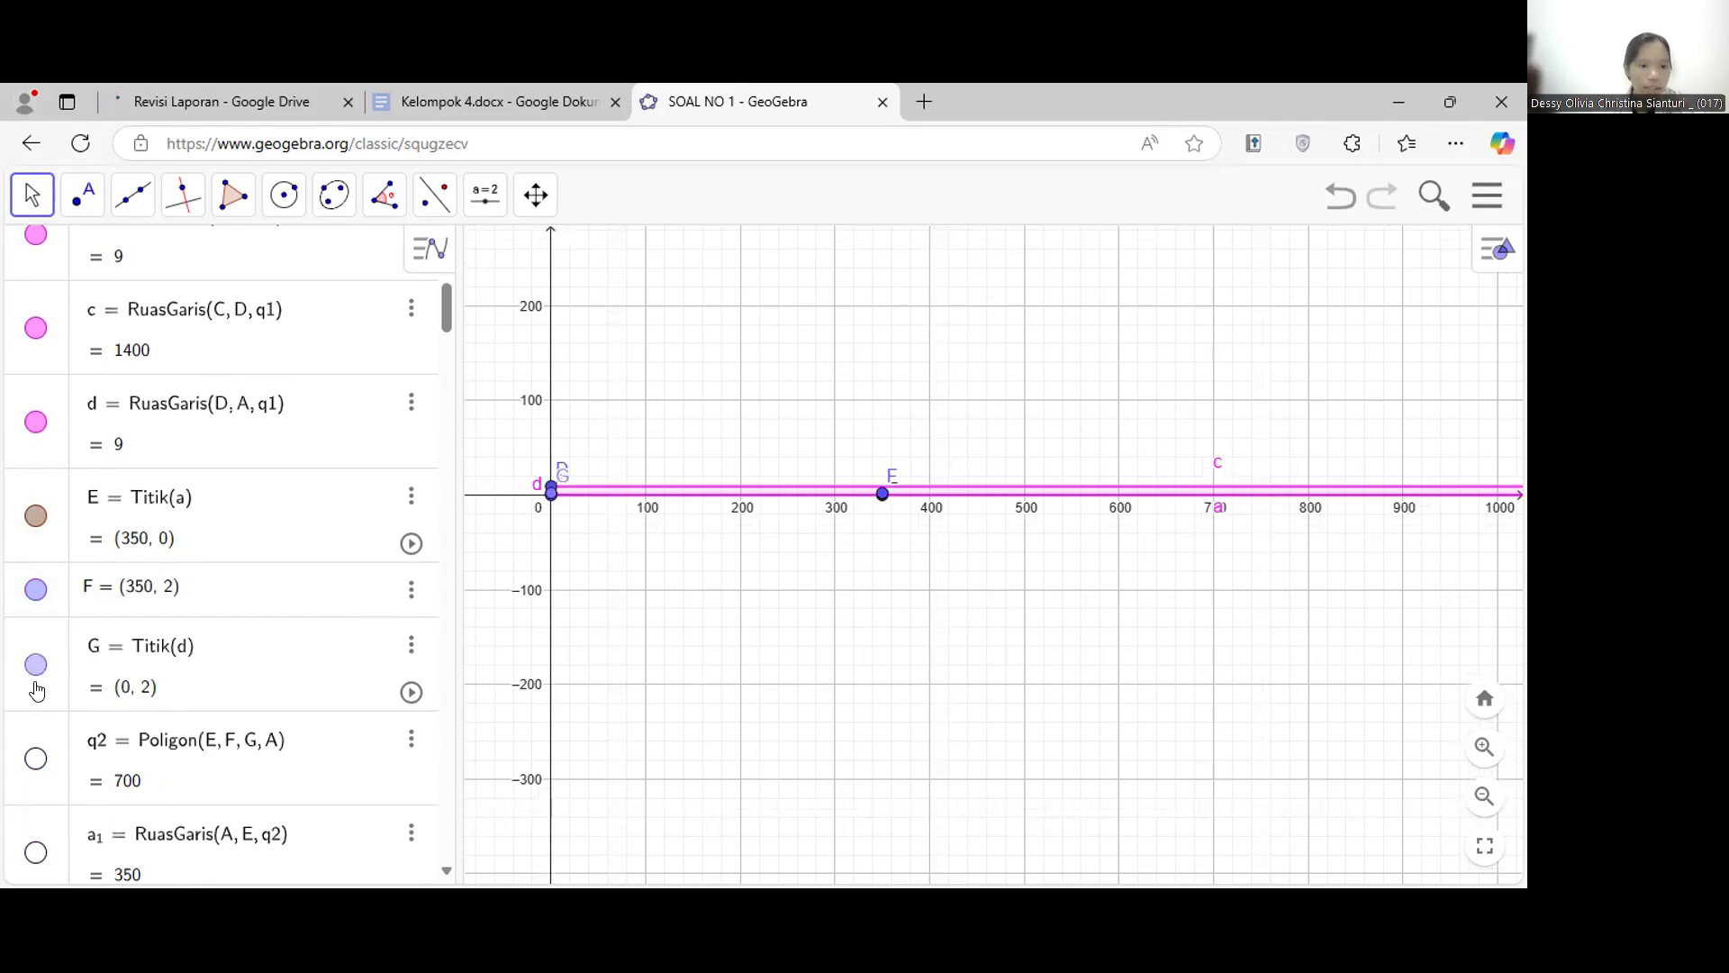
pyautogui.moveTo(839, 593); pyautogui.dragTo(744, 562)
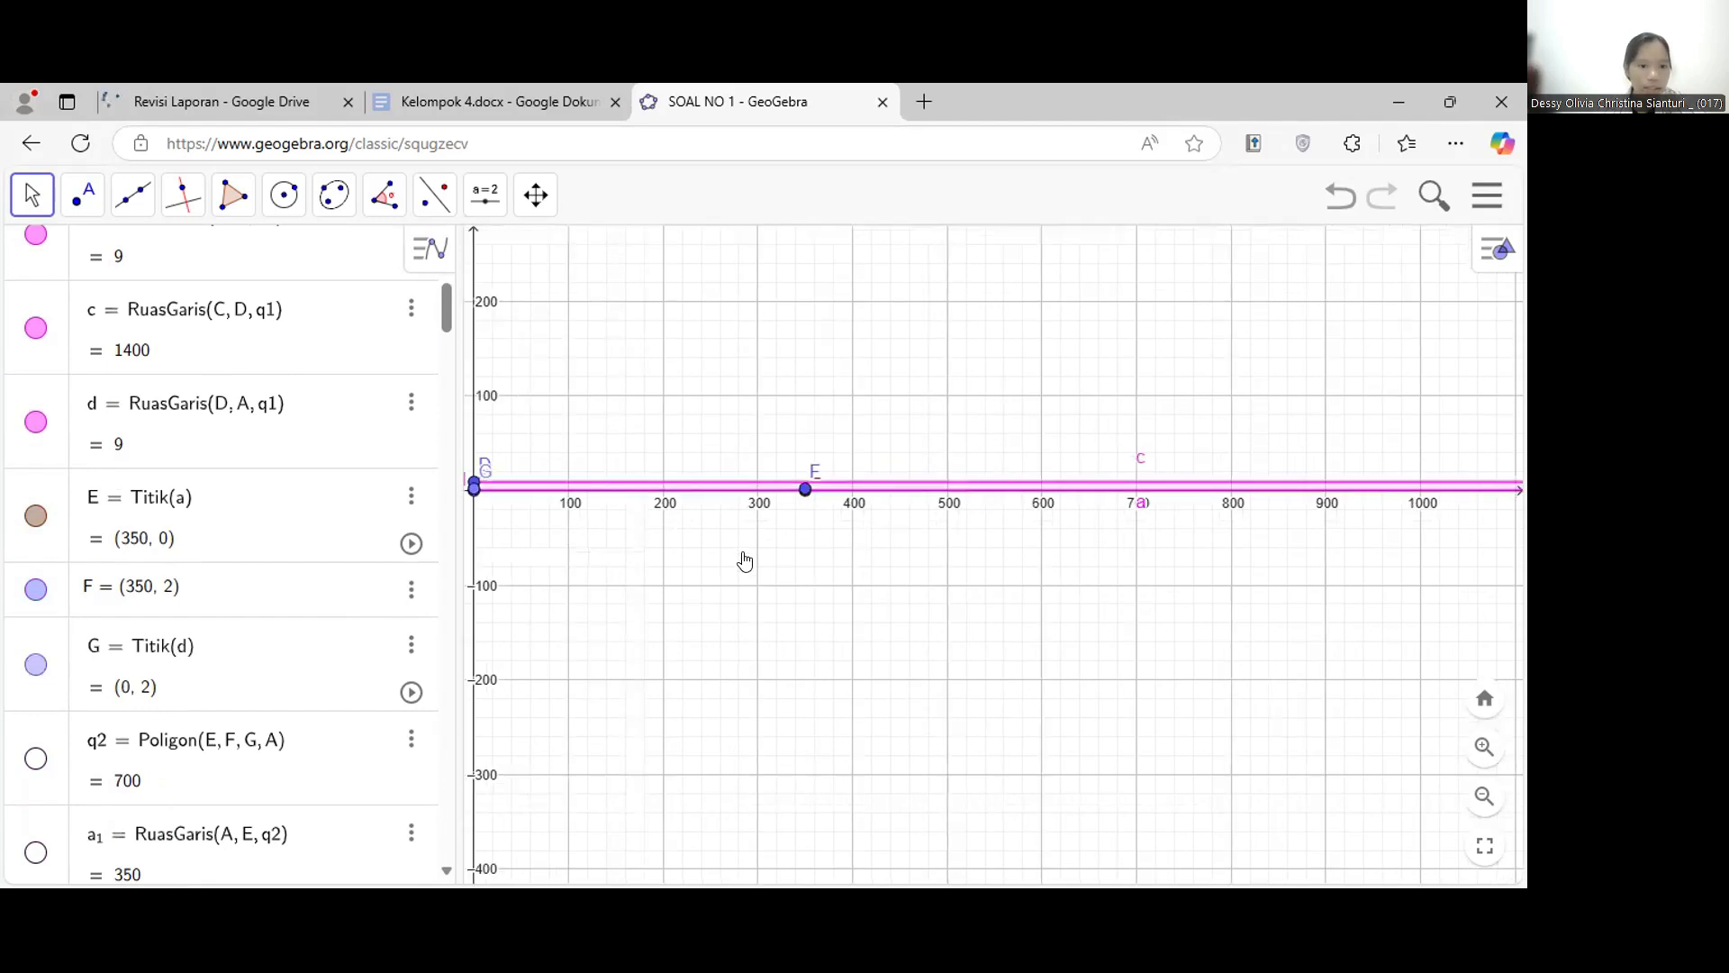
pyautogui.click(34, 759)
pyautogui.scroll(-2, 228, 691)
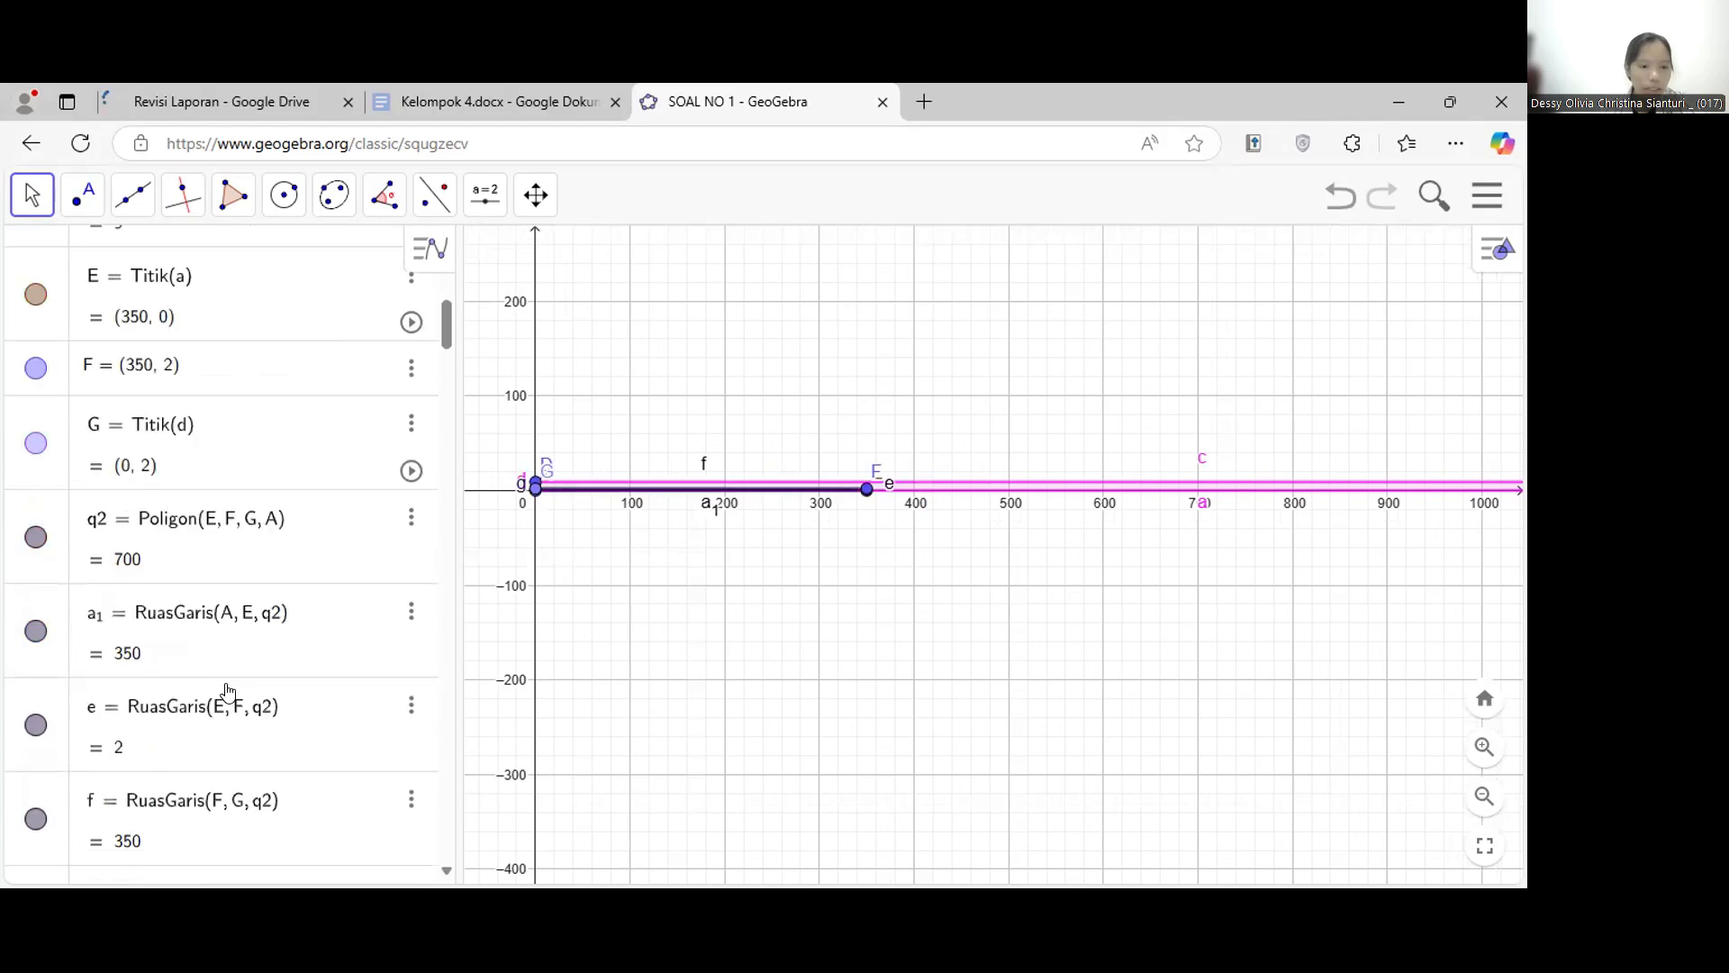
# - Show points H and I and the polygon q3 that adjoins q2 along side EF
pyautogui.scroll(-1, 228, 691)
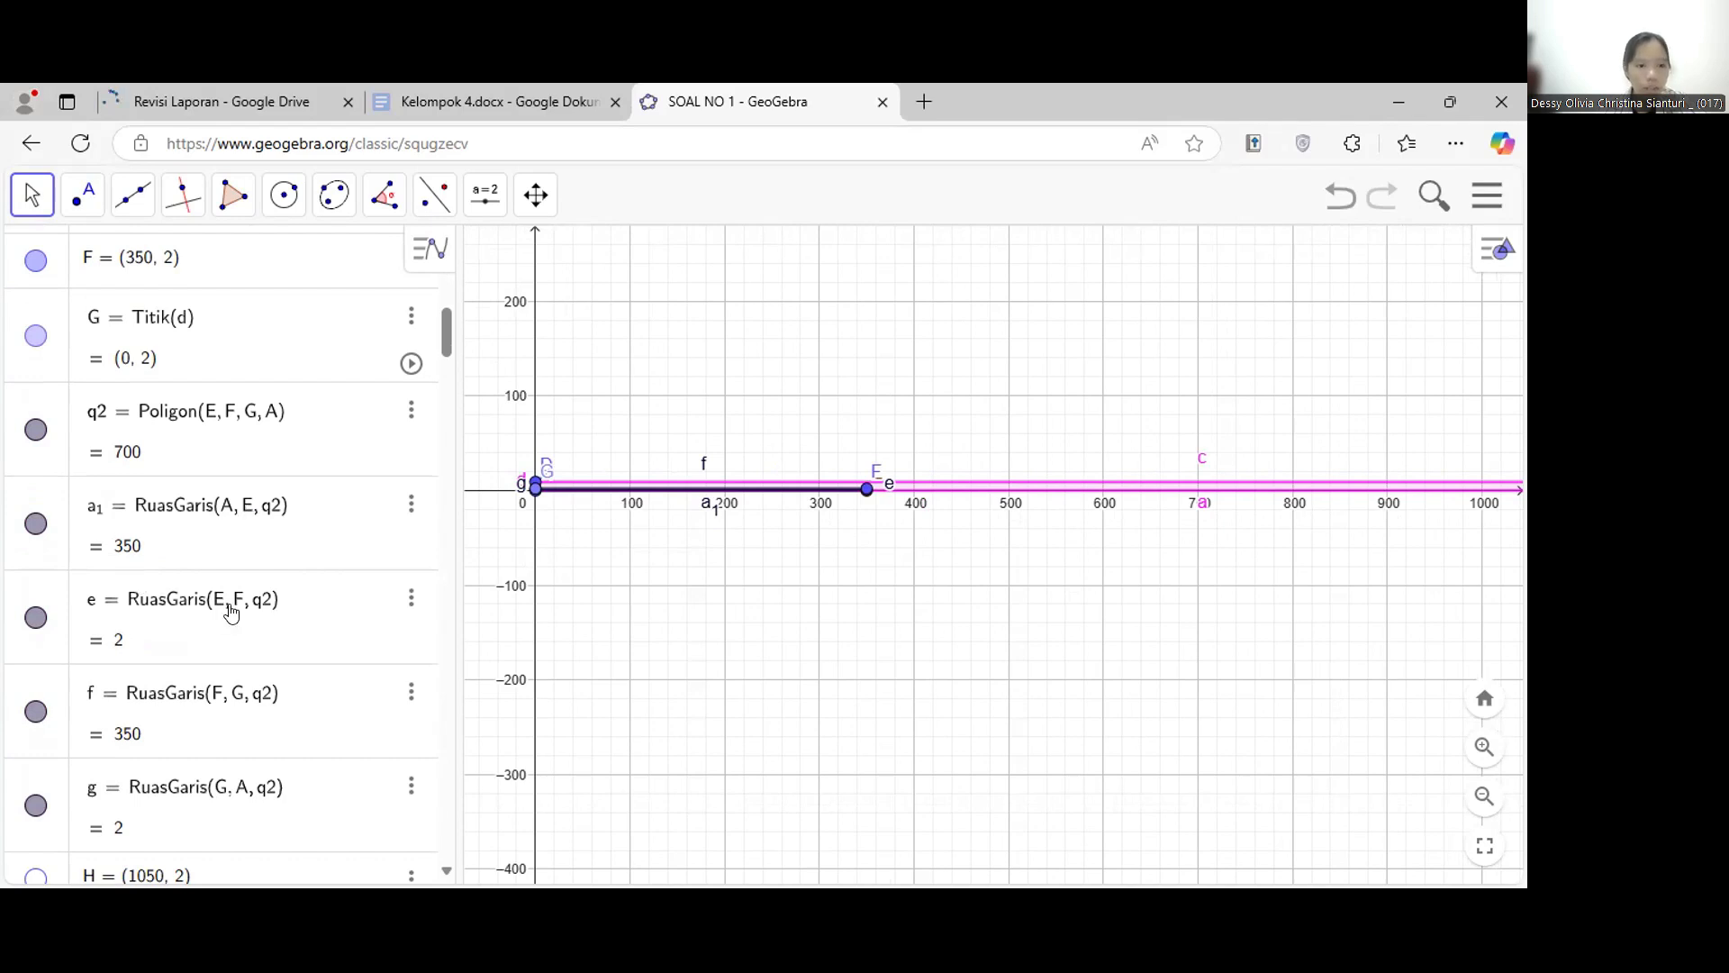
pyautogui.scroll(-2, 162, 523)
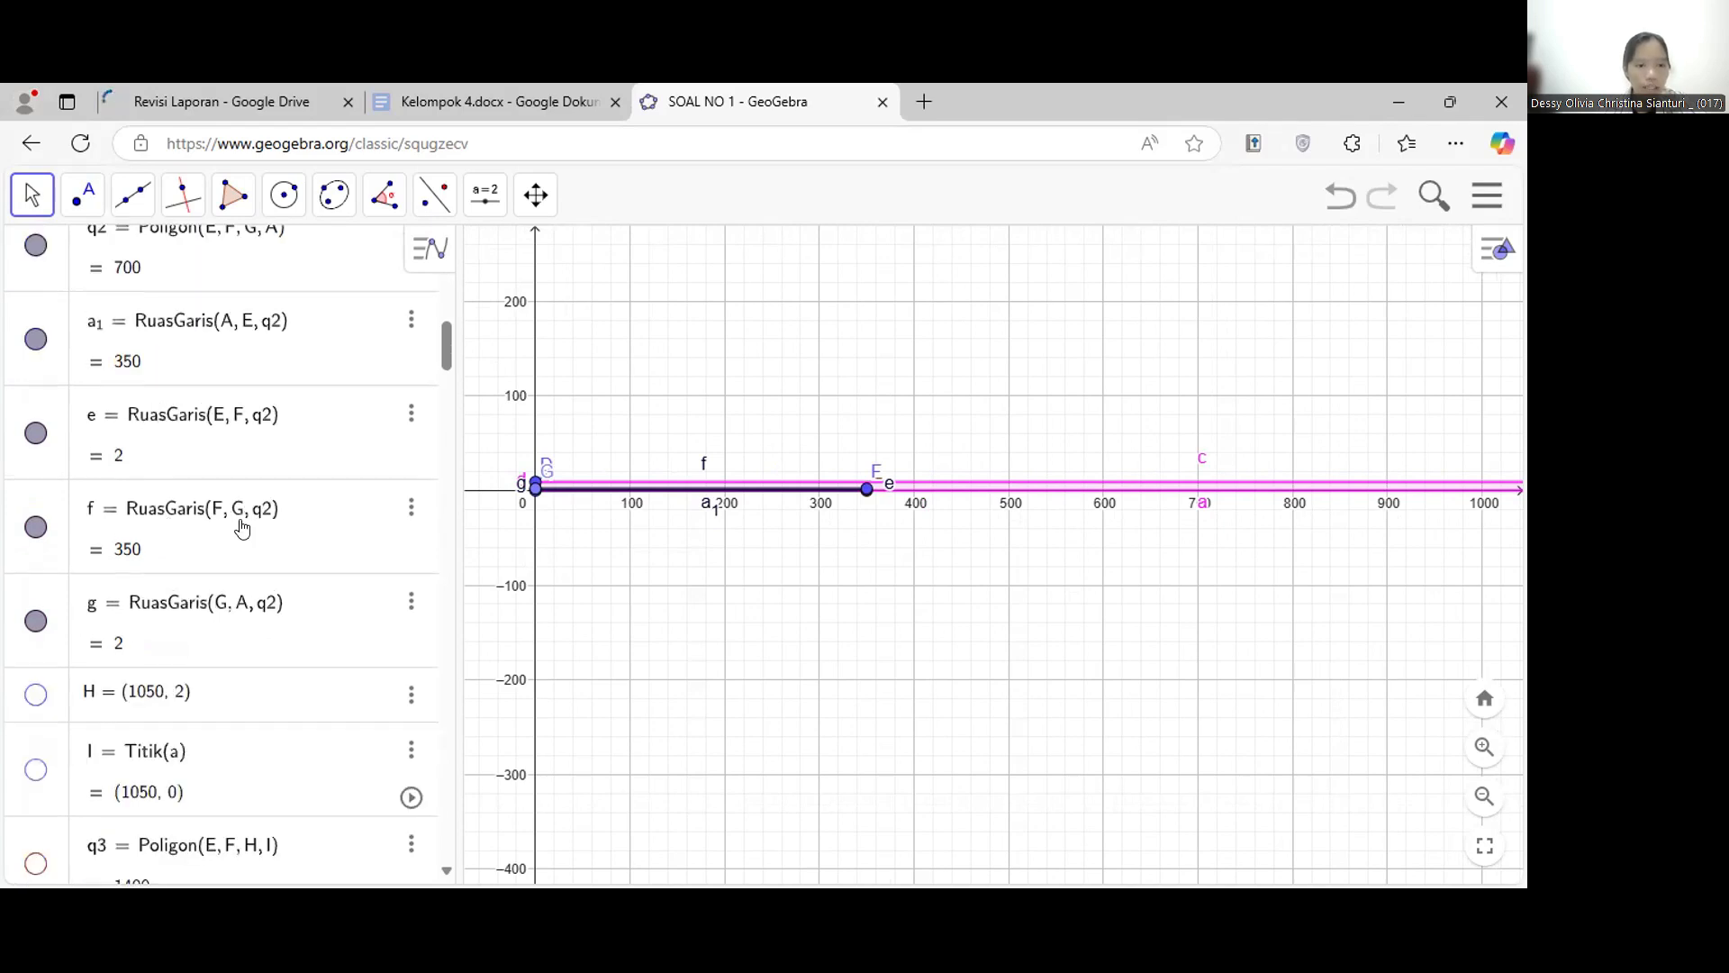
pyautogui.scroll(-1, 901, 599)
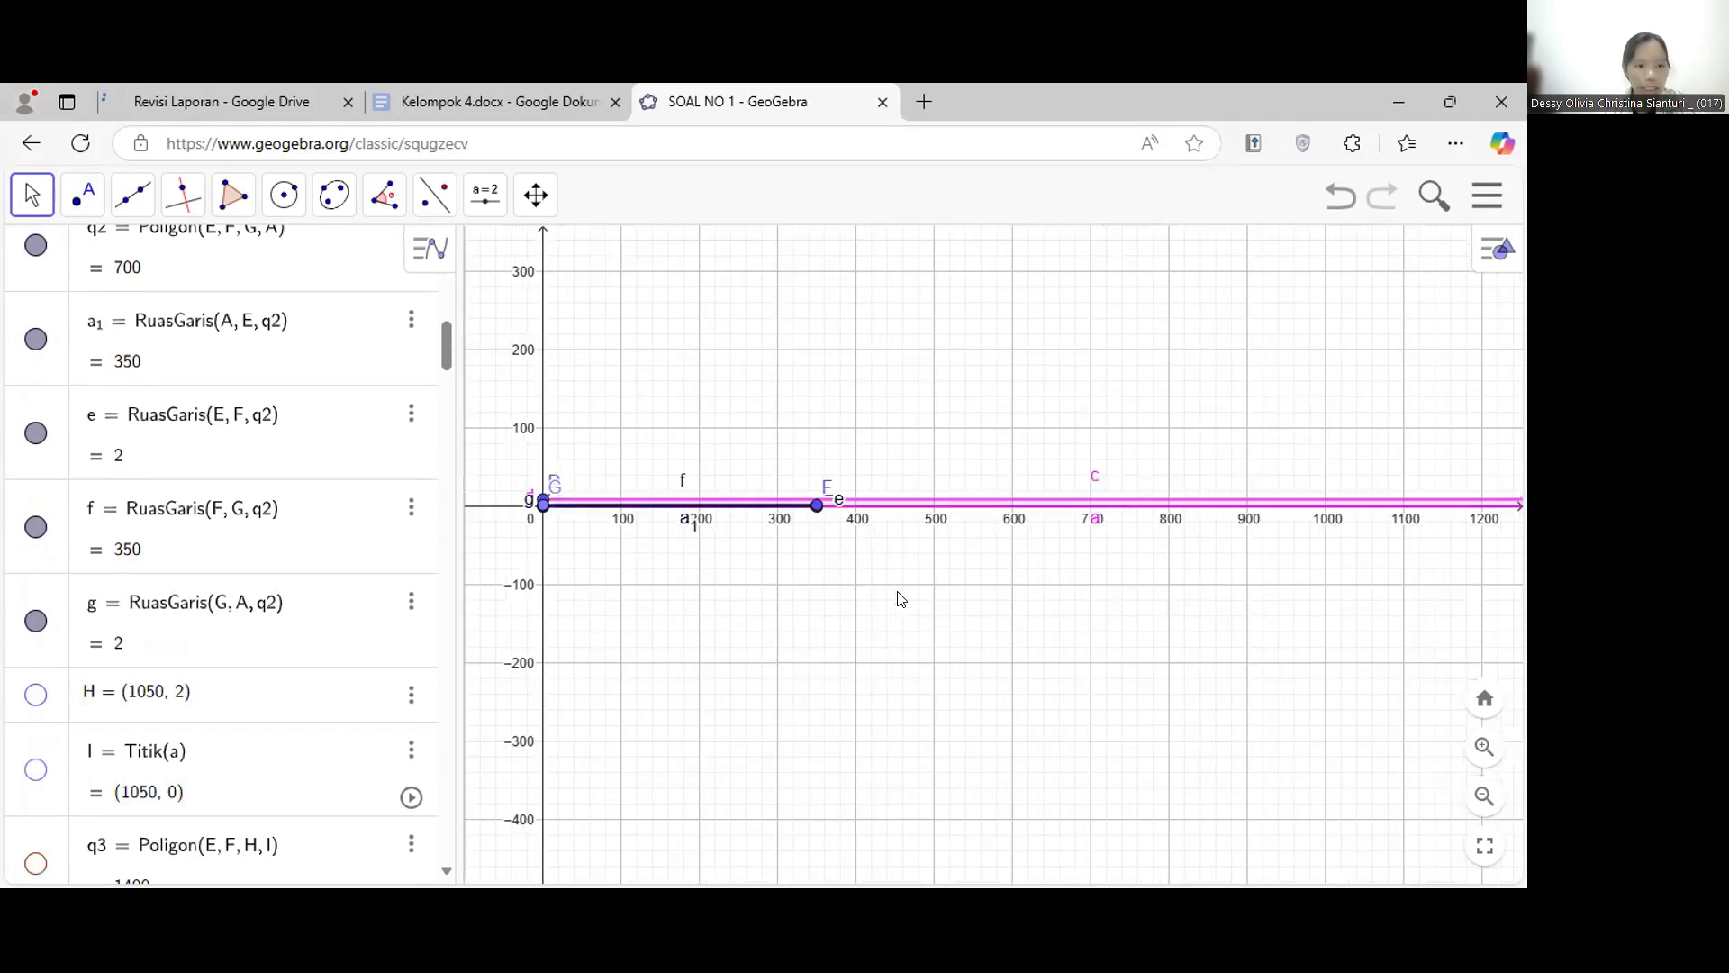
pyautogui.scroll(-3, 899, 594)
pyautogui.moveTo(899, 594); pyautogui.dragTo(771, 427)
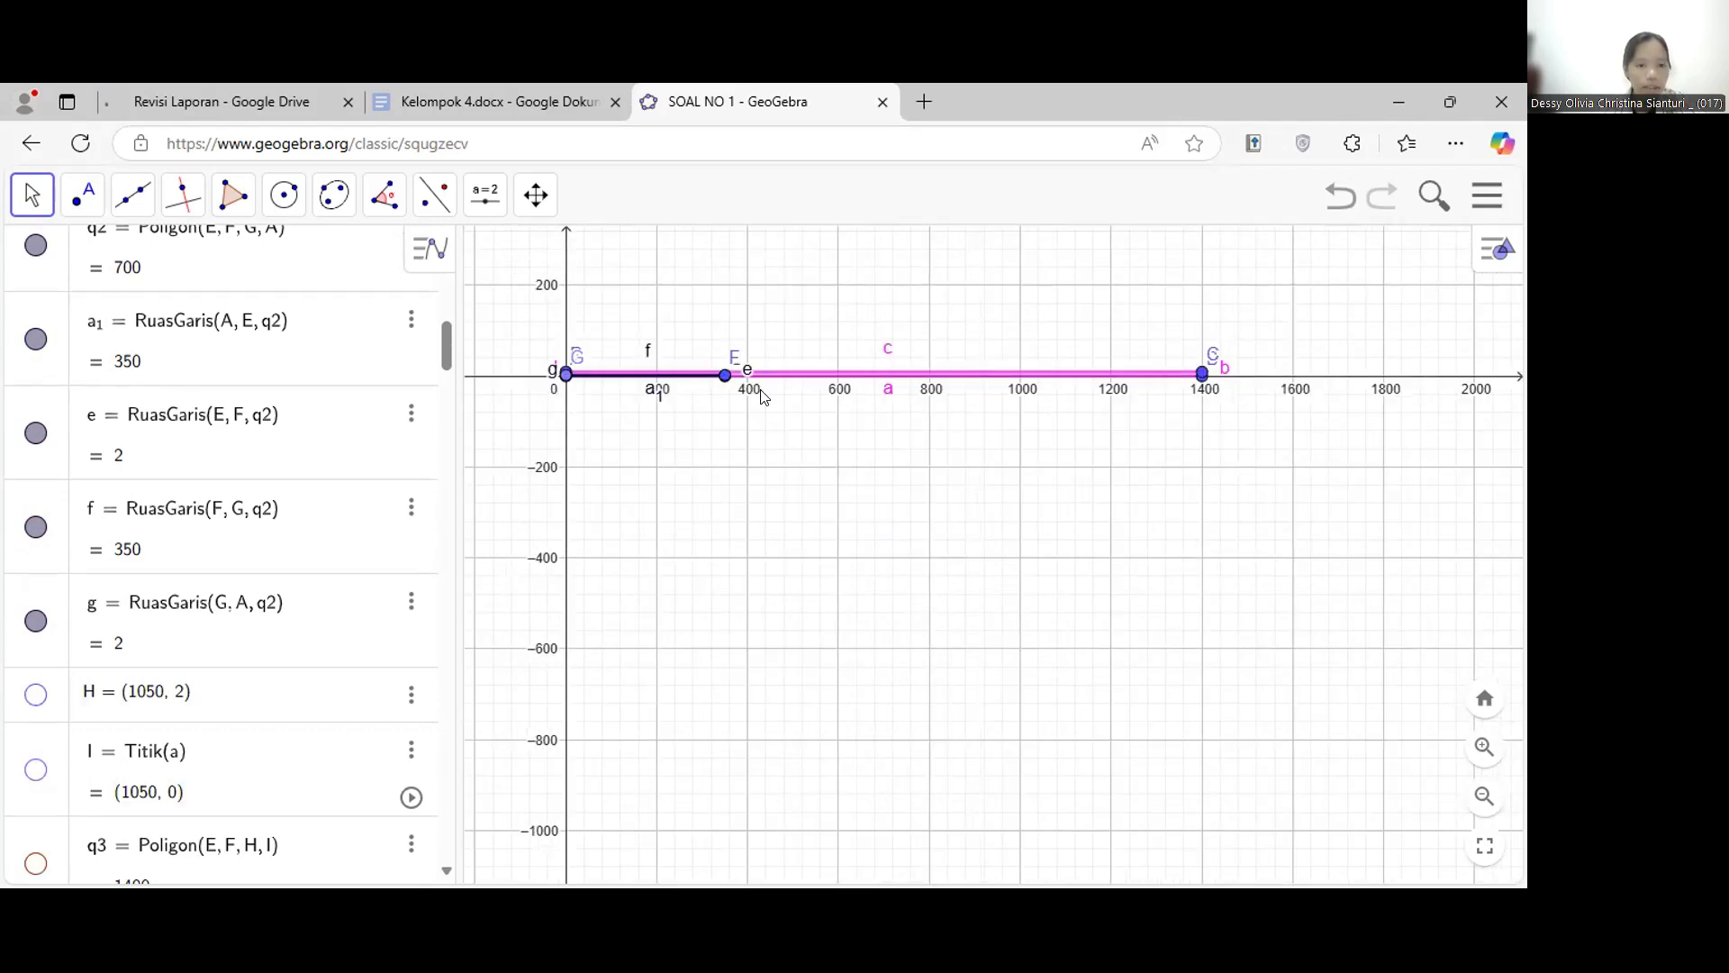
pyautogui.scroll(3, 762, 397)
pyautogui.scroll(-3, 30, 419)
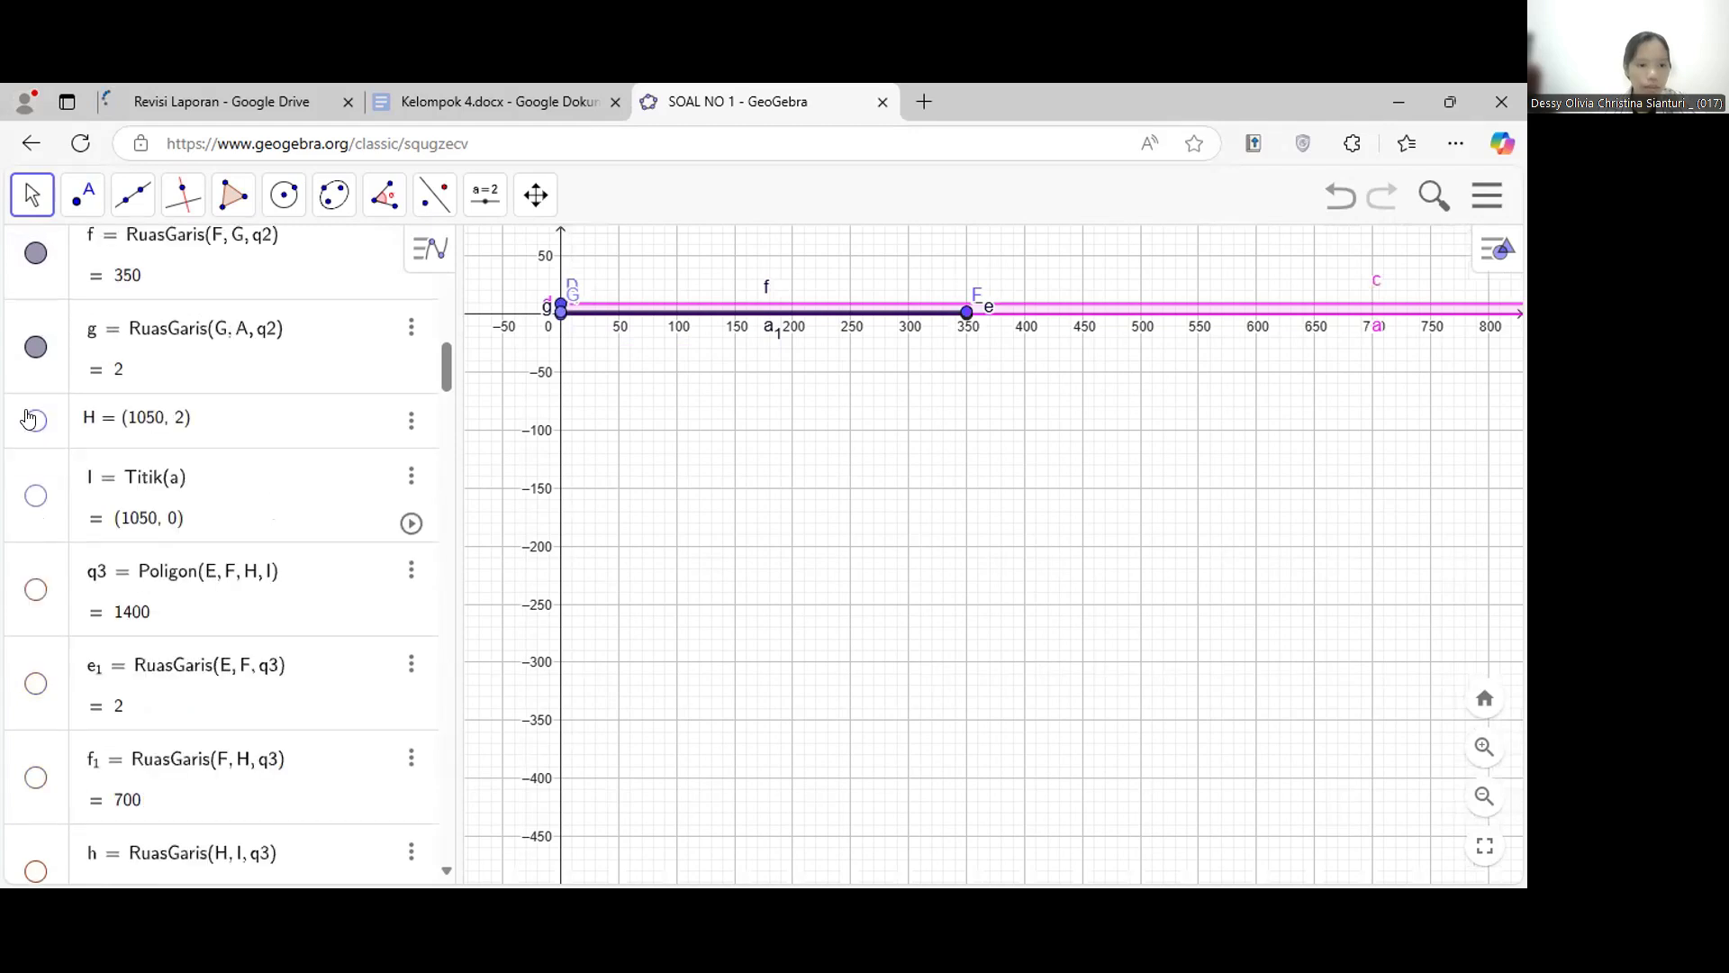
pyautogui.click(29, 419)
pyautogui.moveTo(921, 460); pyautogui.dragTo(710, 495)
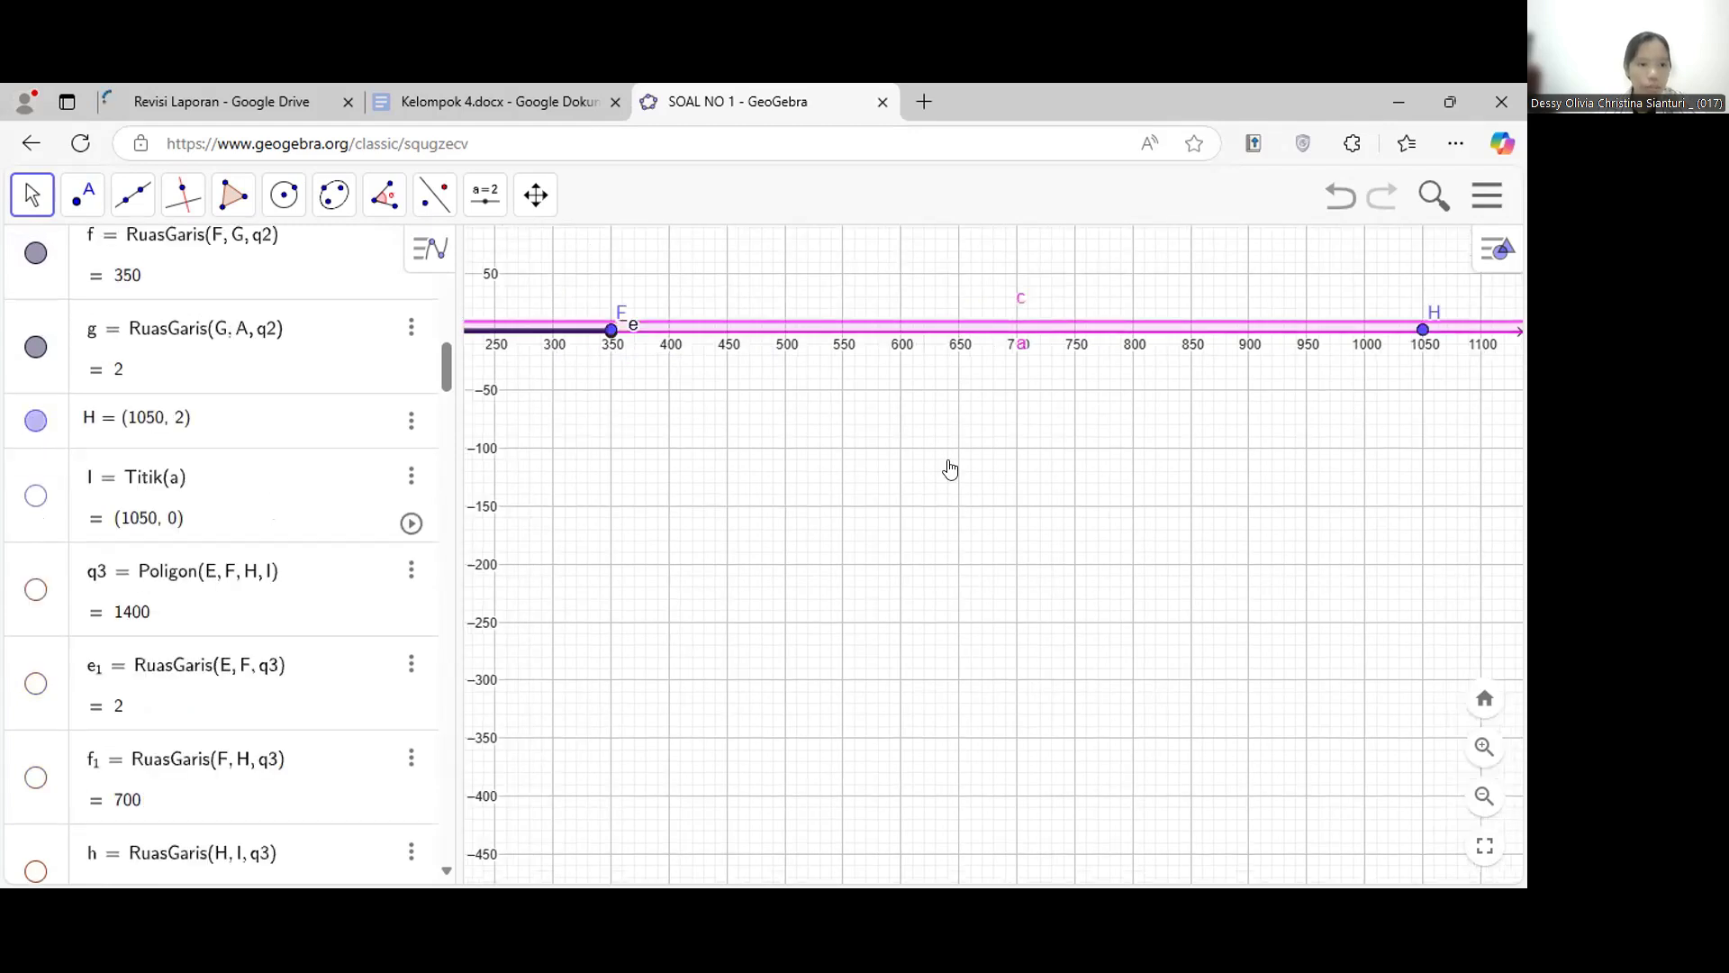
pyautogui.moveTo(950, 469); pyautogui.dragTo(351, 320)
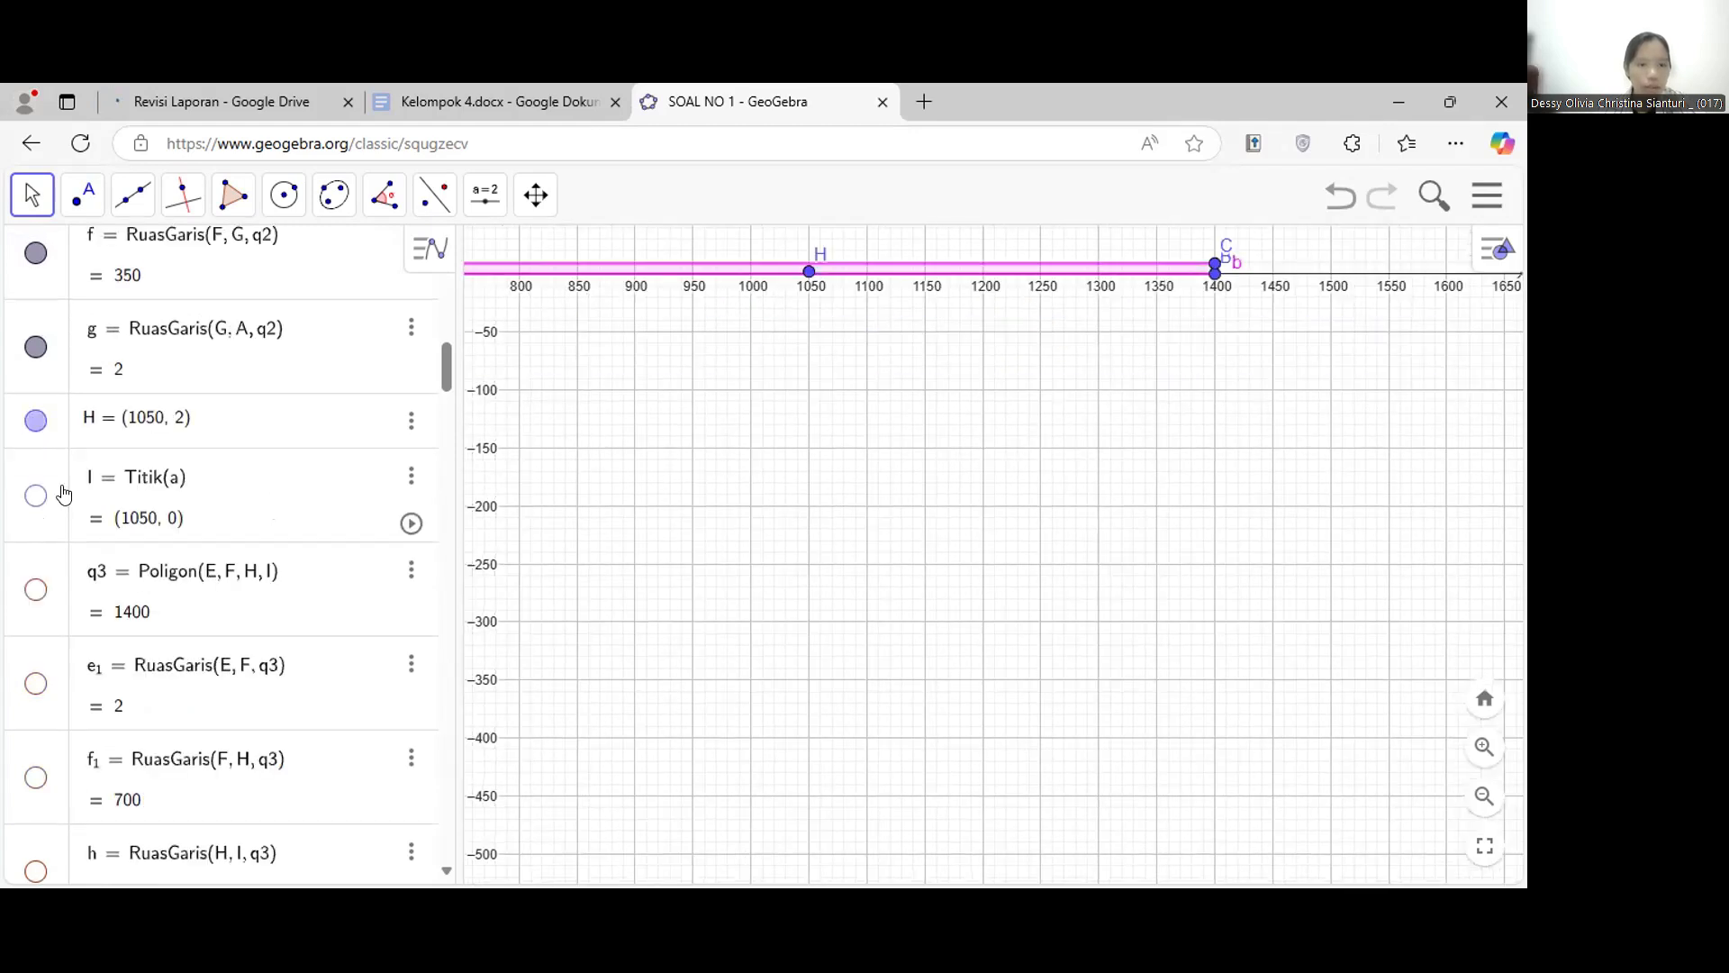
pyautogui.click(34, 497)
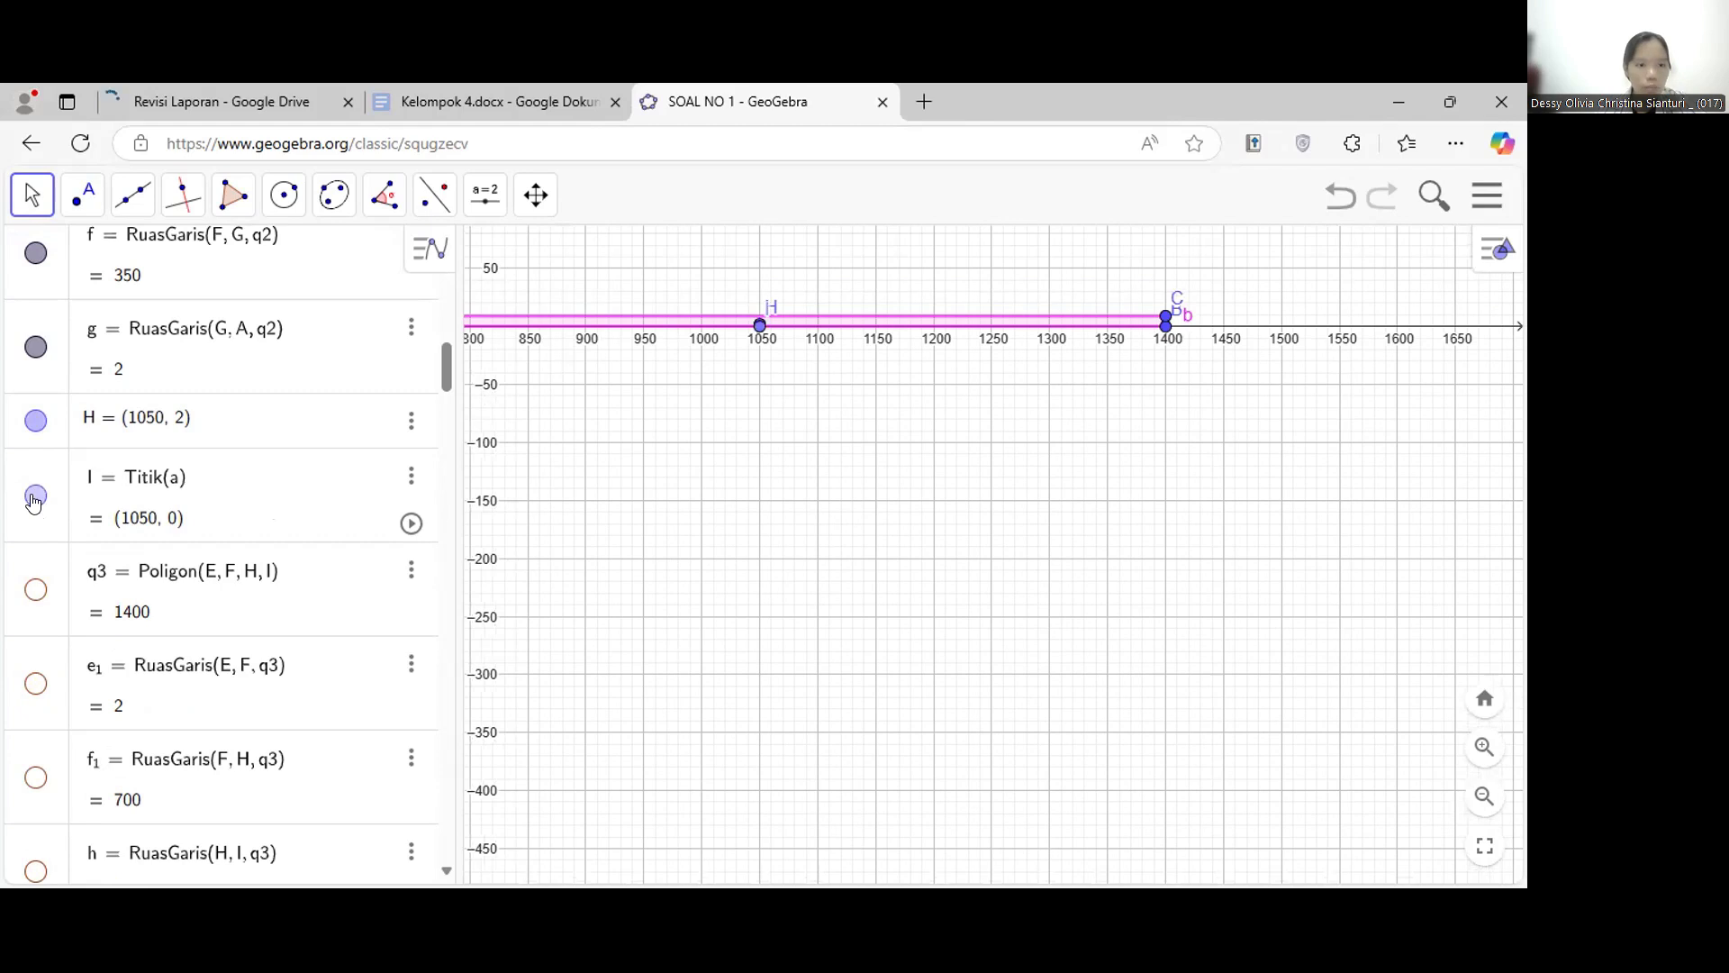
pyautogui.click(35, 591)
pyautogui.scroll(-2, 35, 591)
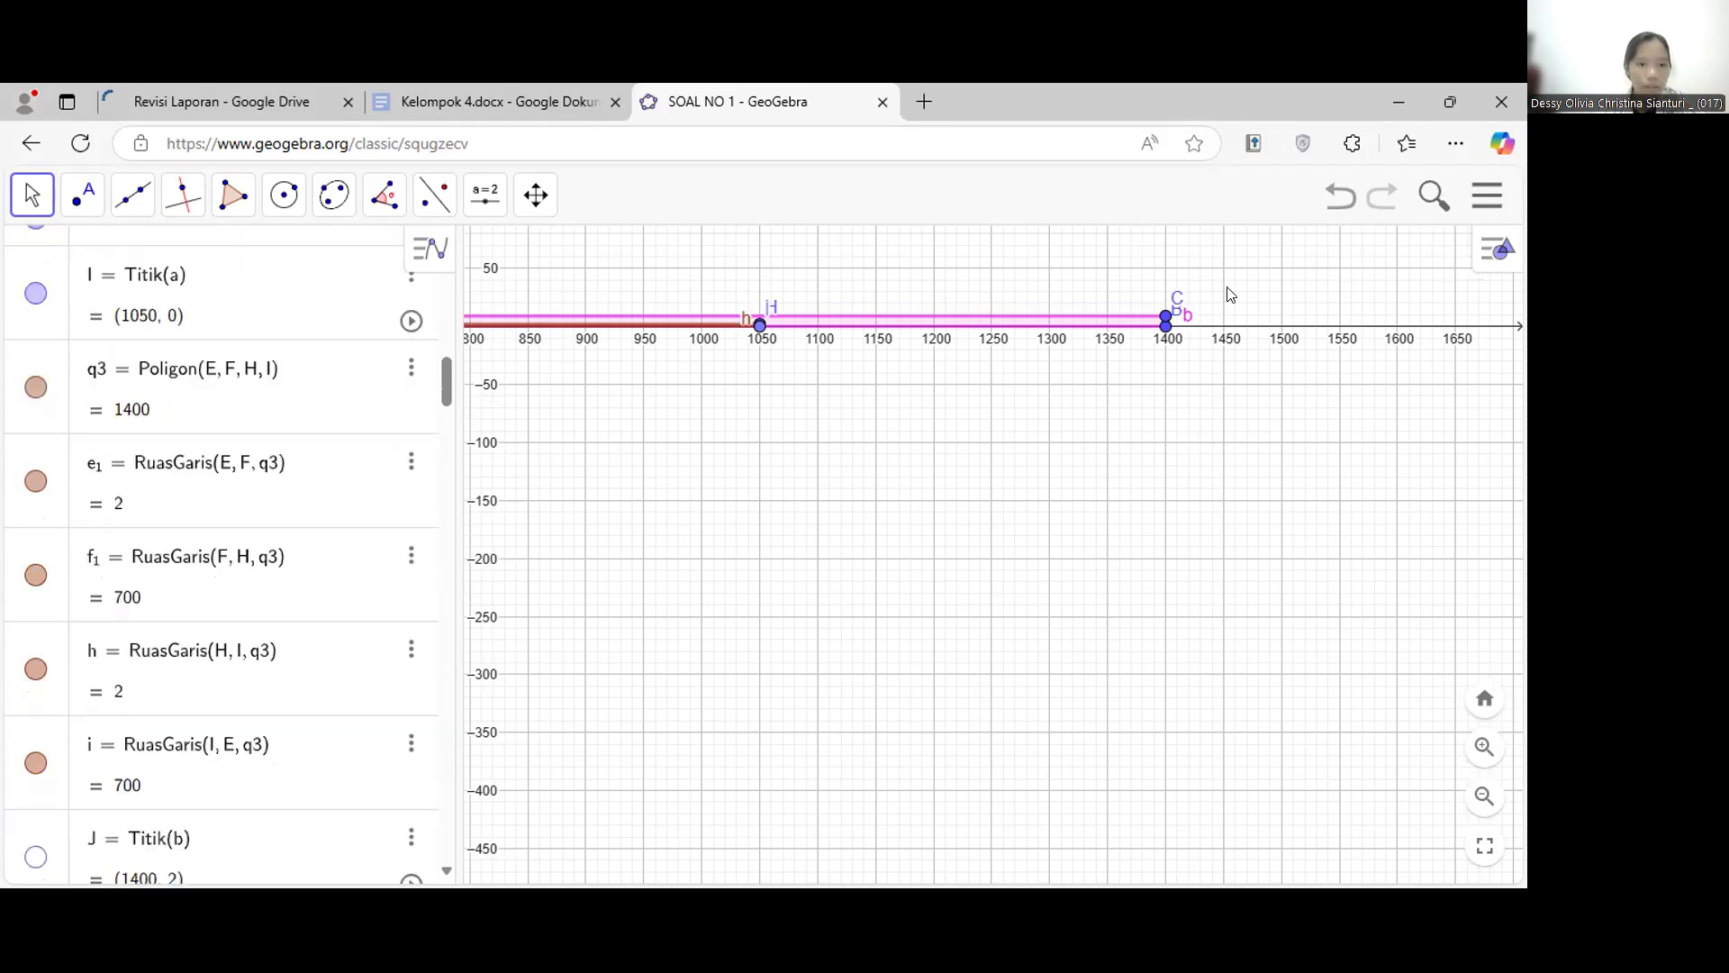
# - Examine polygon q3 beside q2 and the remaining part of q1 between H and B
pyautogui.moveTo(757, 478); pyautogui.dragTo(1117, 478)
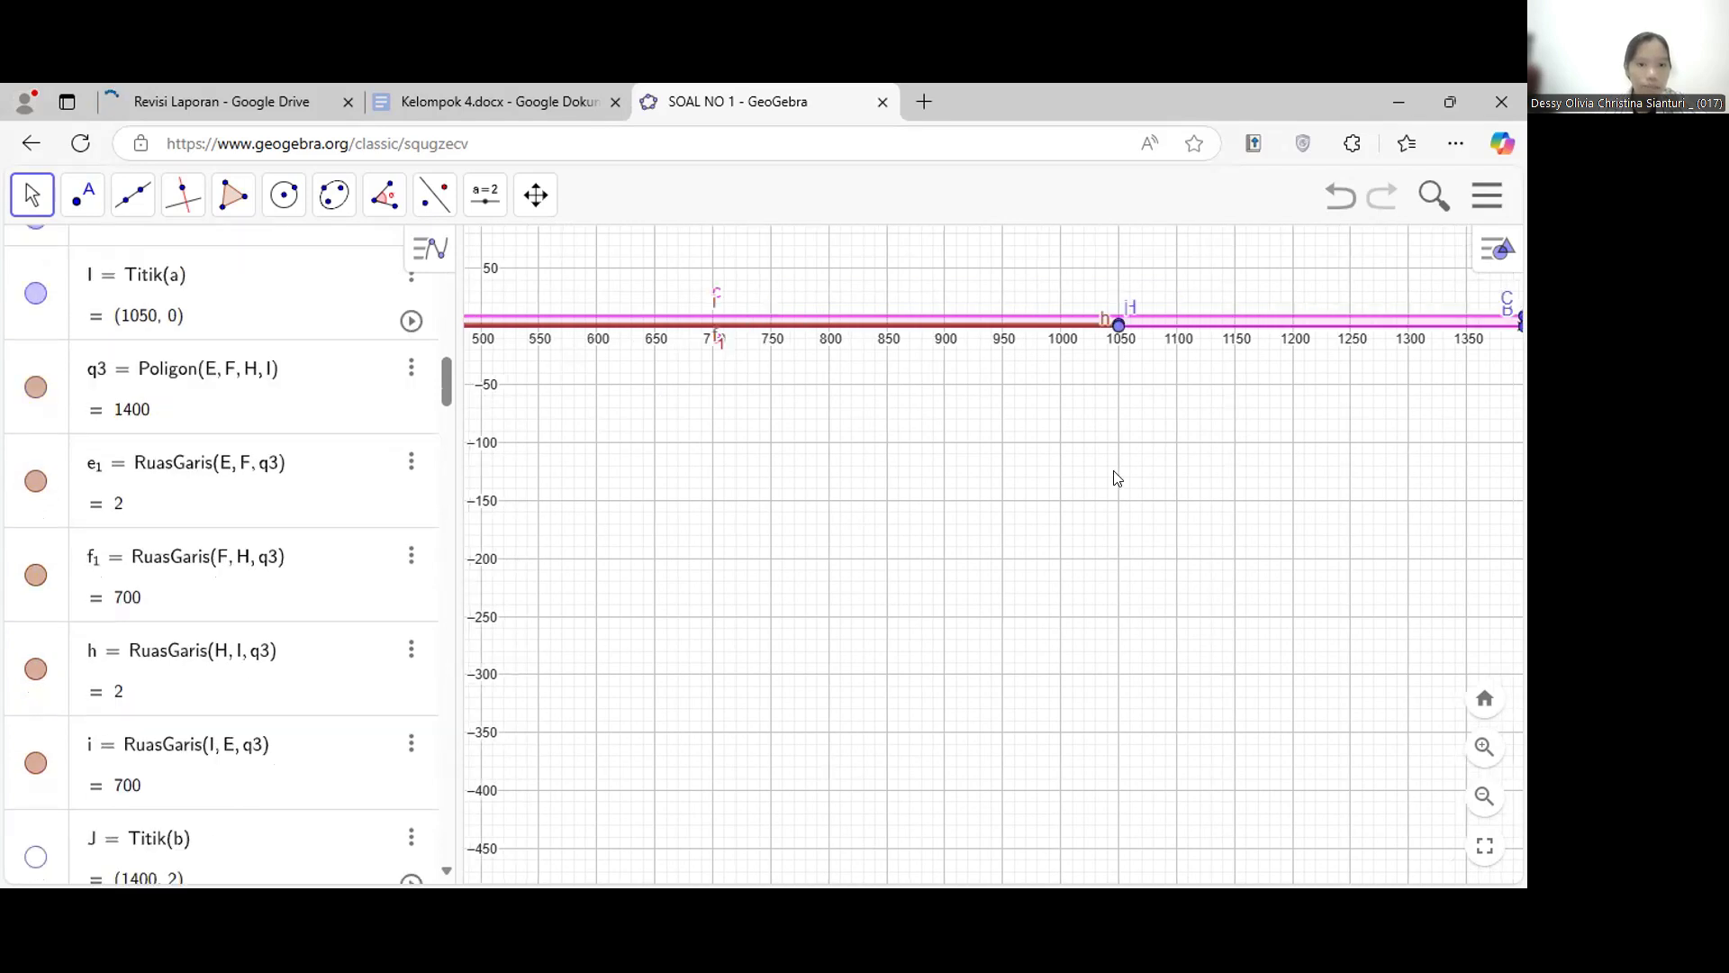
pyautogui.scroll(-6, 1117, 478)
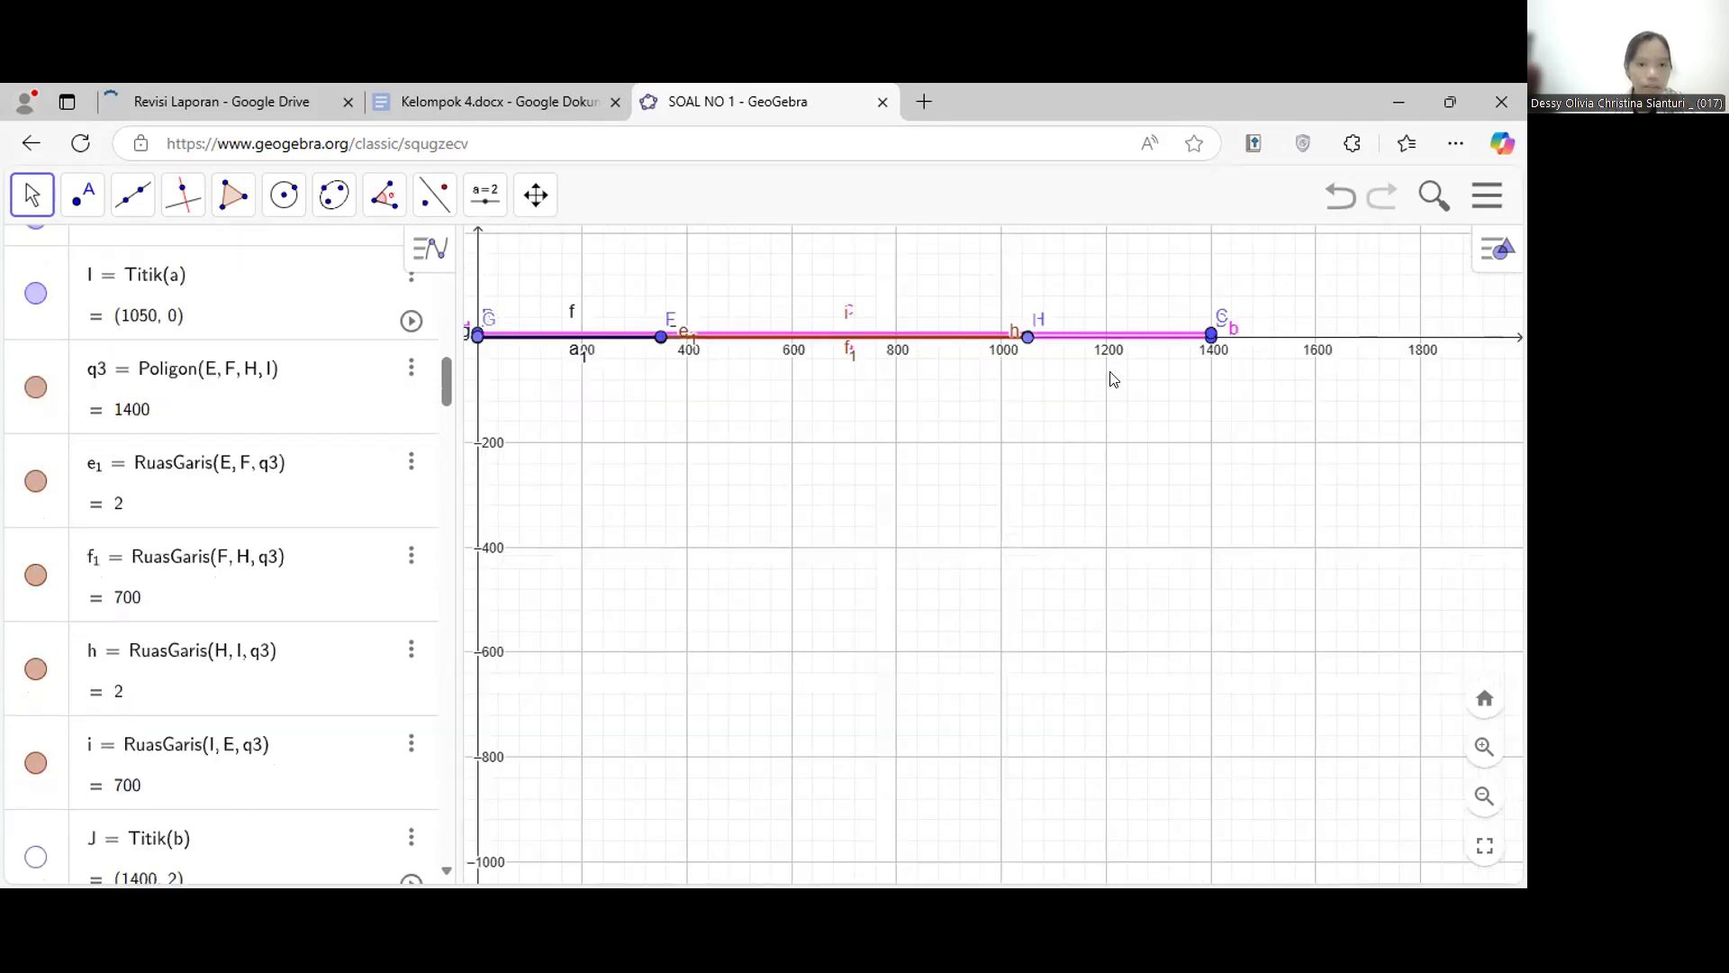
pyautogui.moveTo(1009, 411); pyautogui.dragTo(1094, 379)
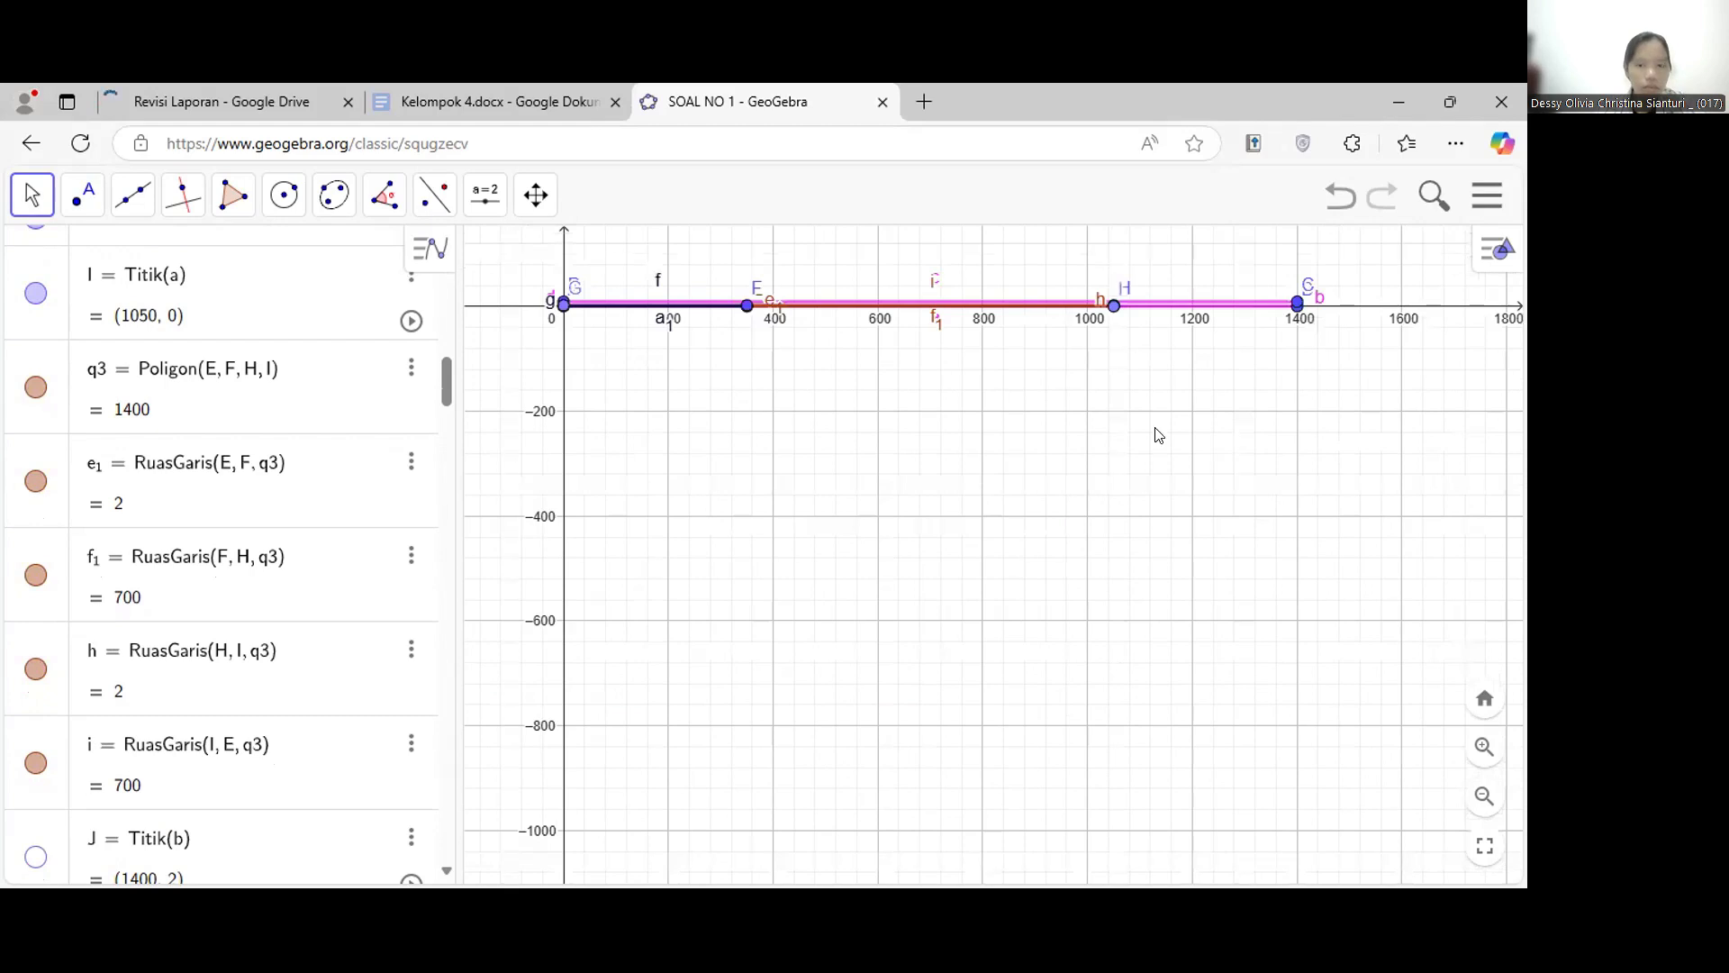
pyautogui.scroll(6, 1157, 434)
pyautogui.moveTo(1157, 434); pyautogui.dragTo(768, 540)
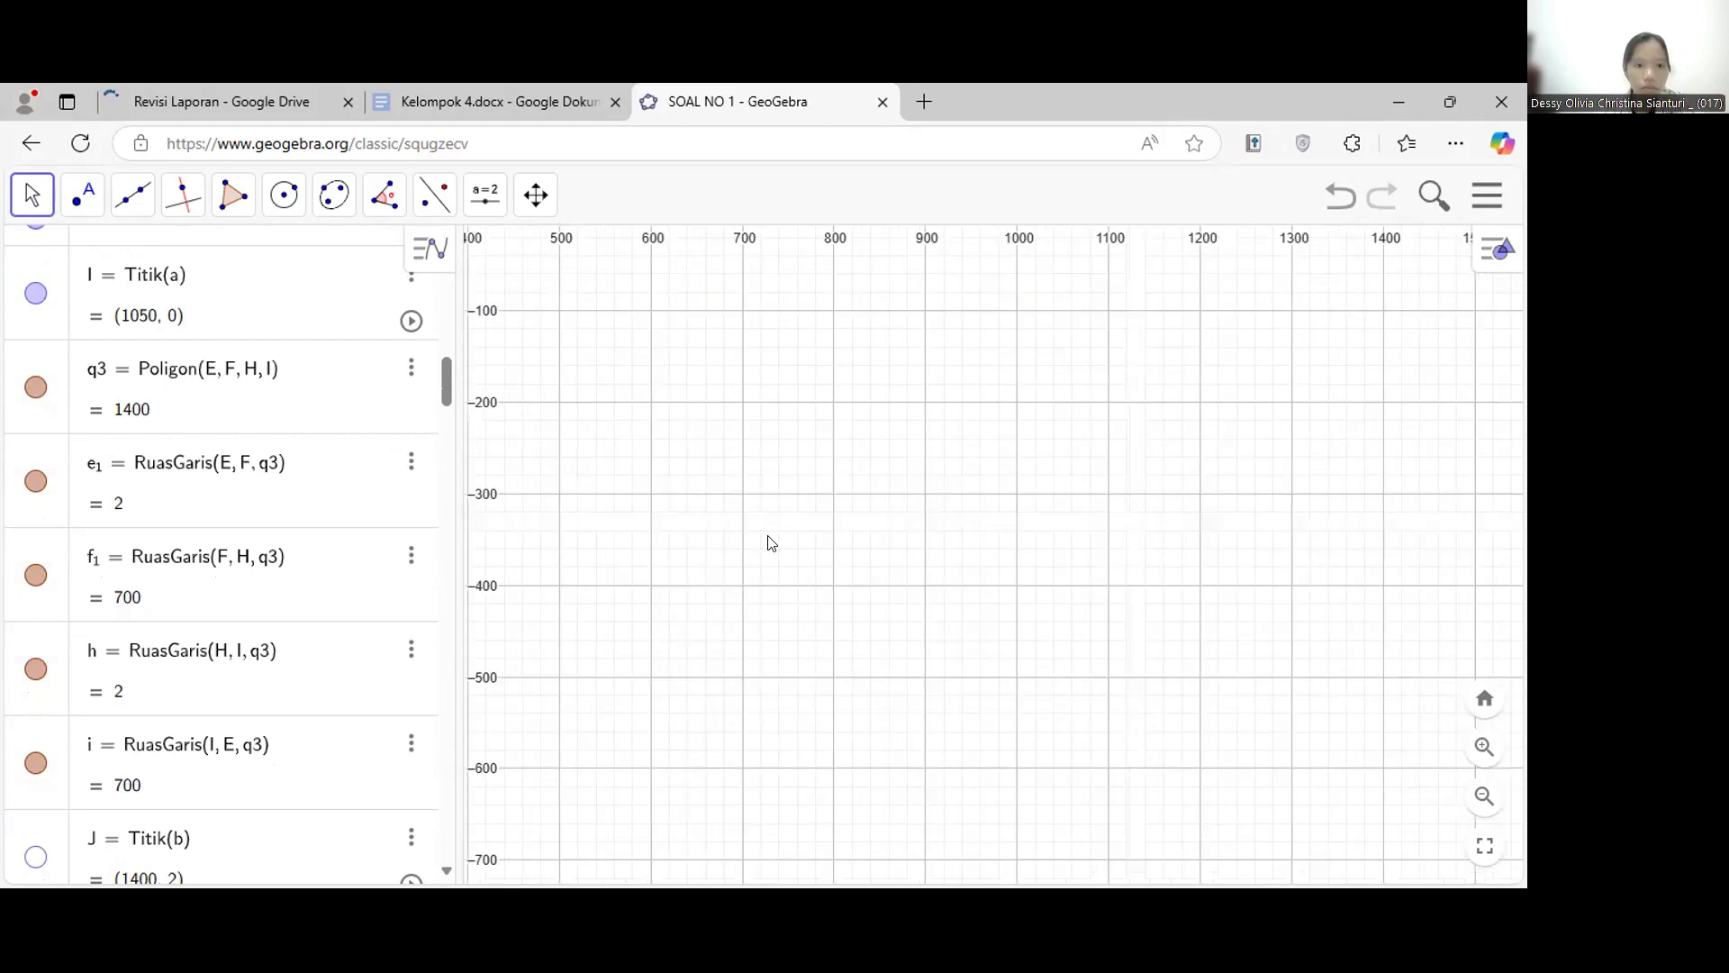
pyautogui.scroll(5, 682, 505)
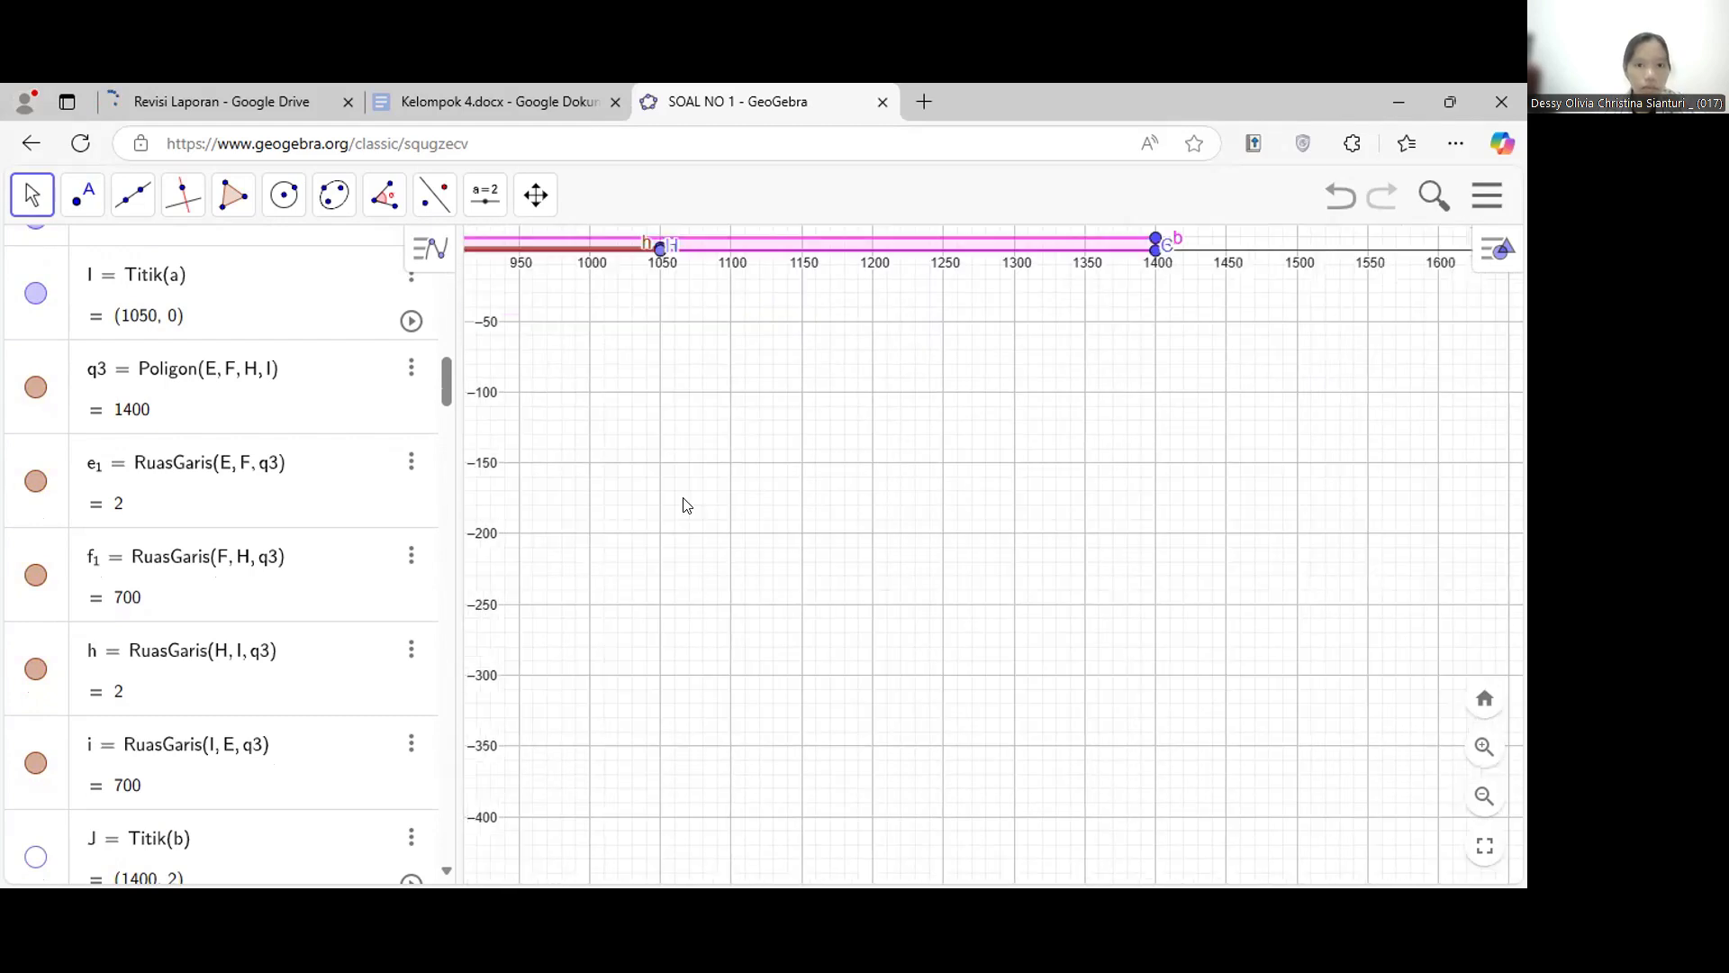
# - Show point J and the polygon q4 with vertices I, H, J and B, including its sides
pyautogui.moveTo(683, 505); pyautogui.dragTo(1069, 436)
pyautogui.scroll(-13, 1069, 436)
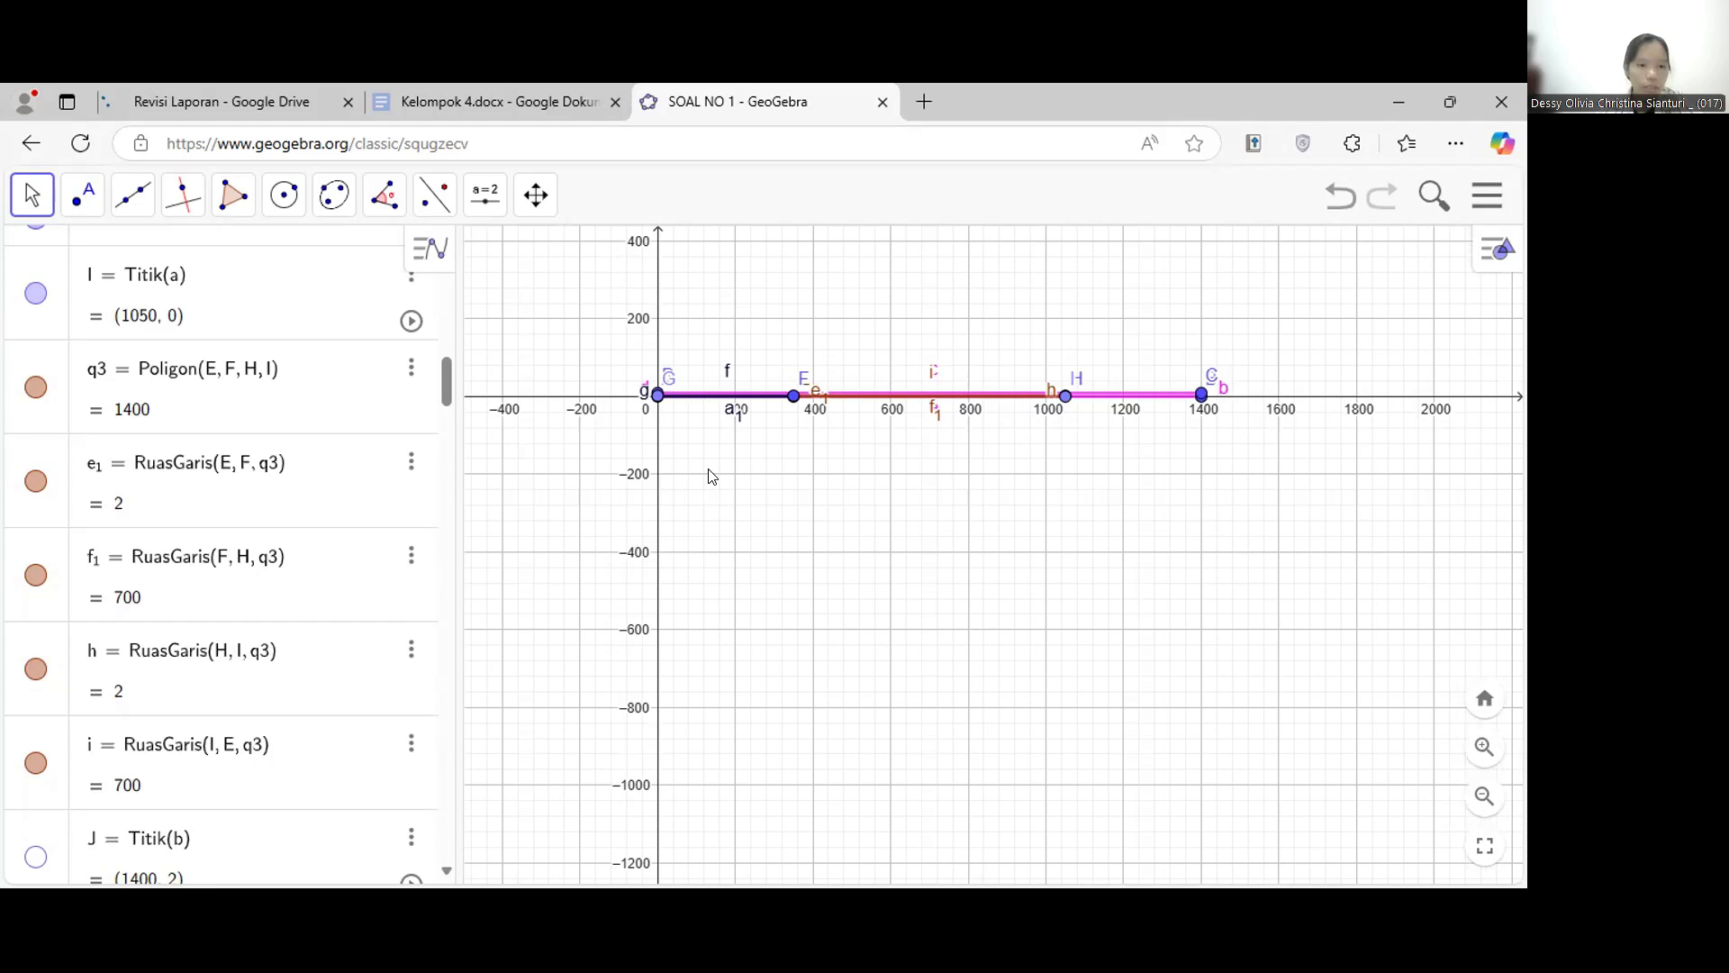
pyautogui.scroll(-3, 264, 687)
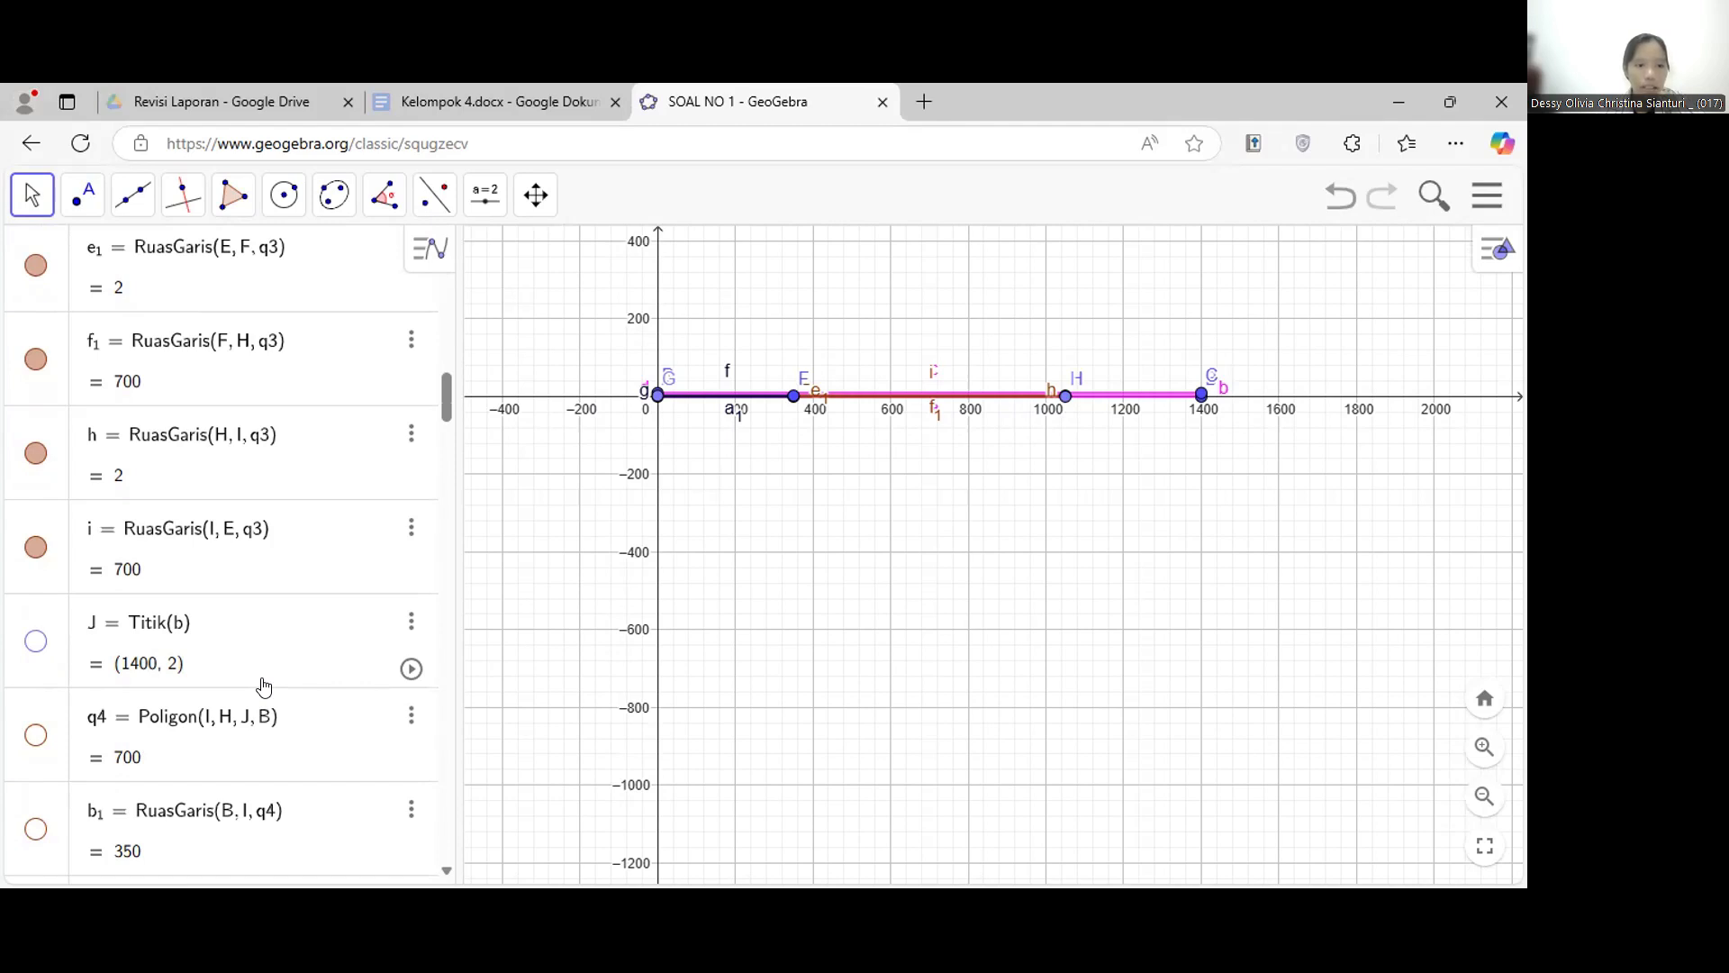
pyautogui.click(34, 640)
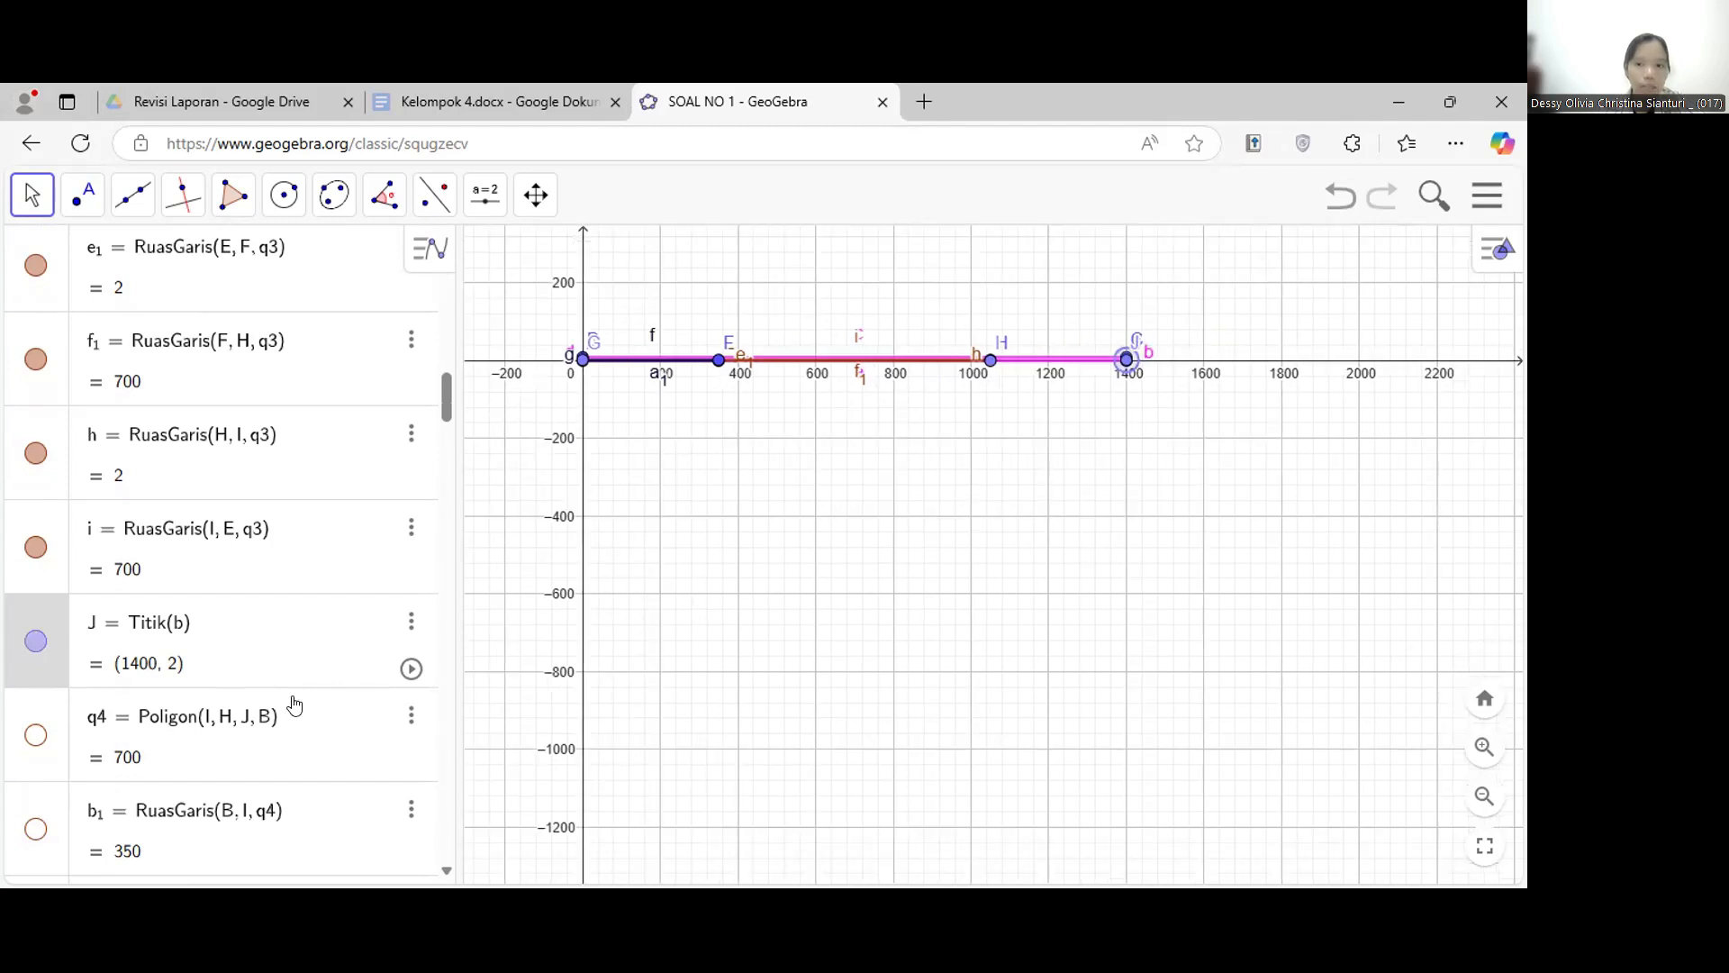
pyautogui.scroll(-5, 295, 705)
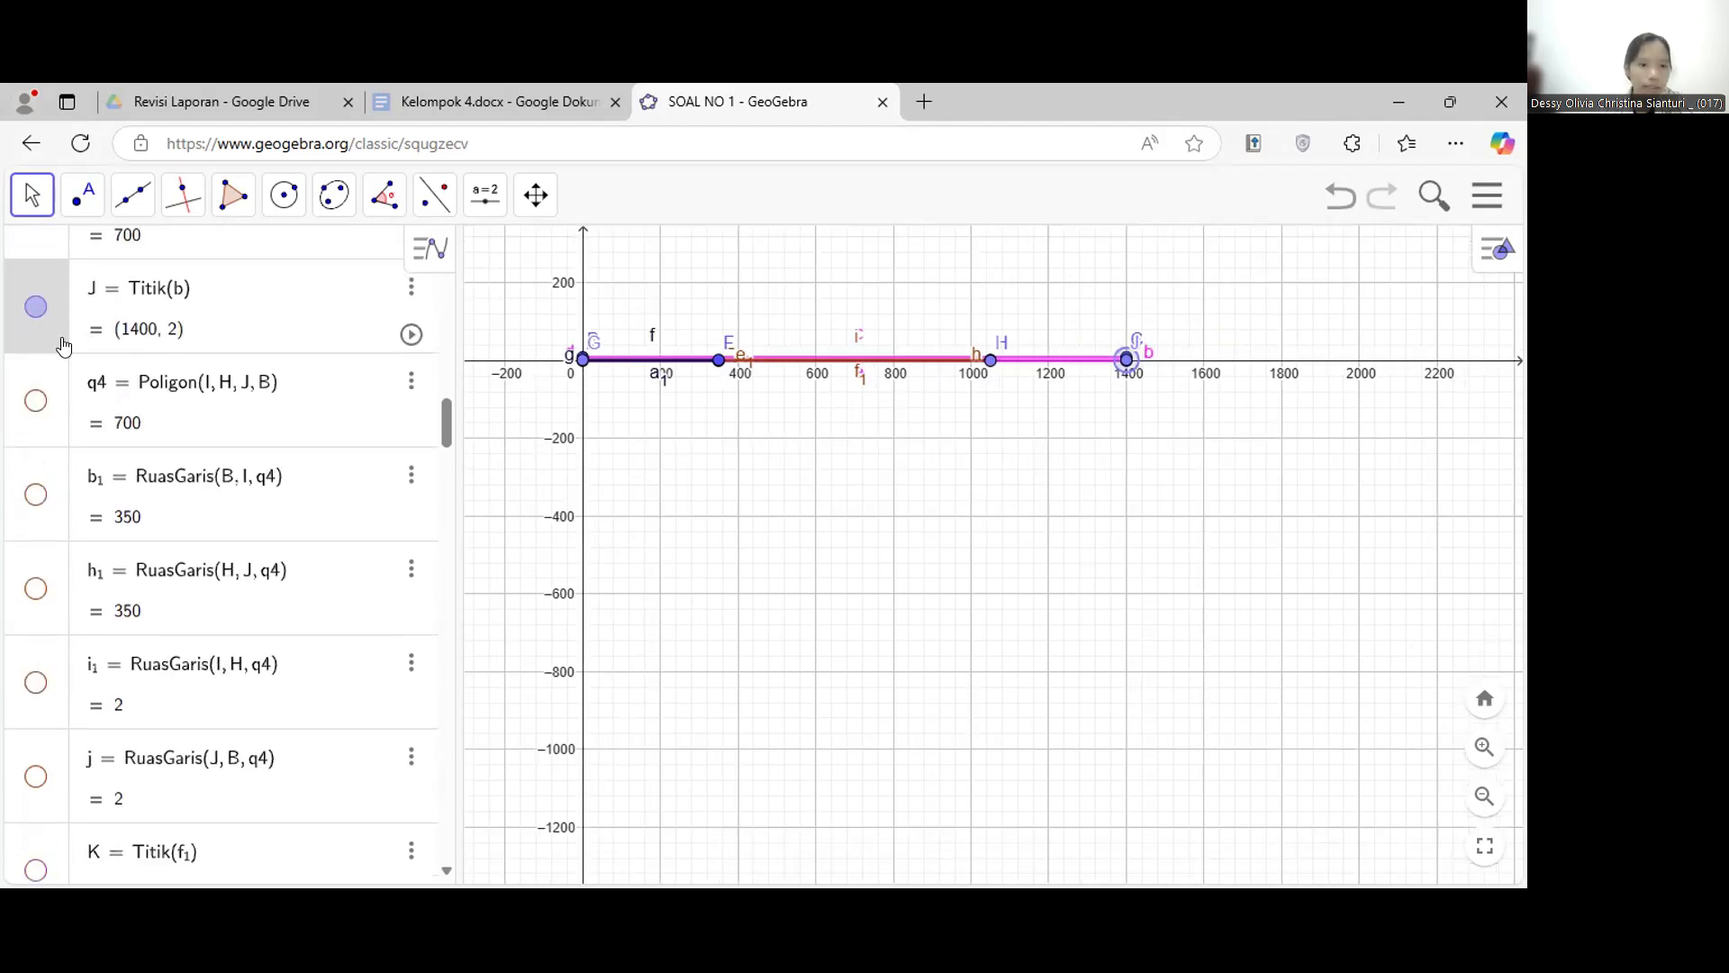
pyautogui.click(35, 340)
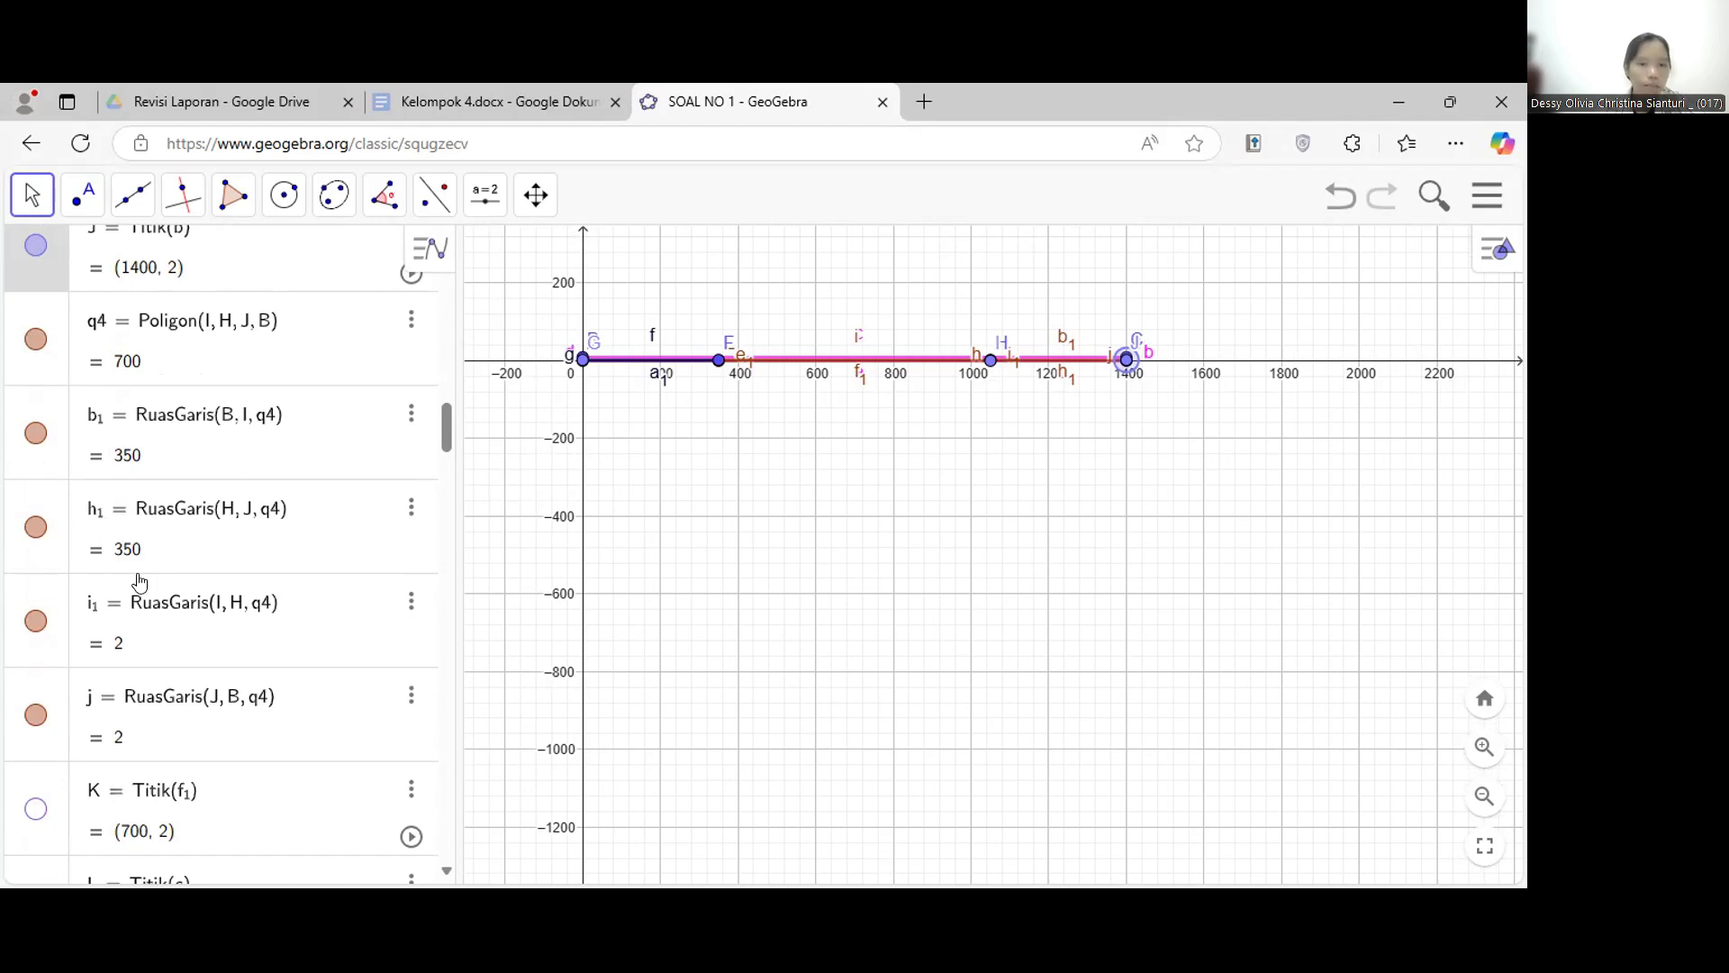
# - Show points K and L and the three-point arc k through F, L and H
pyautogui.scroll(-2, 146, 606)
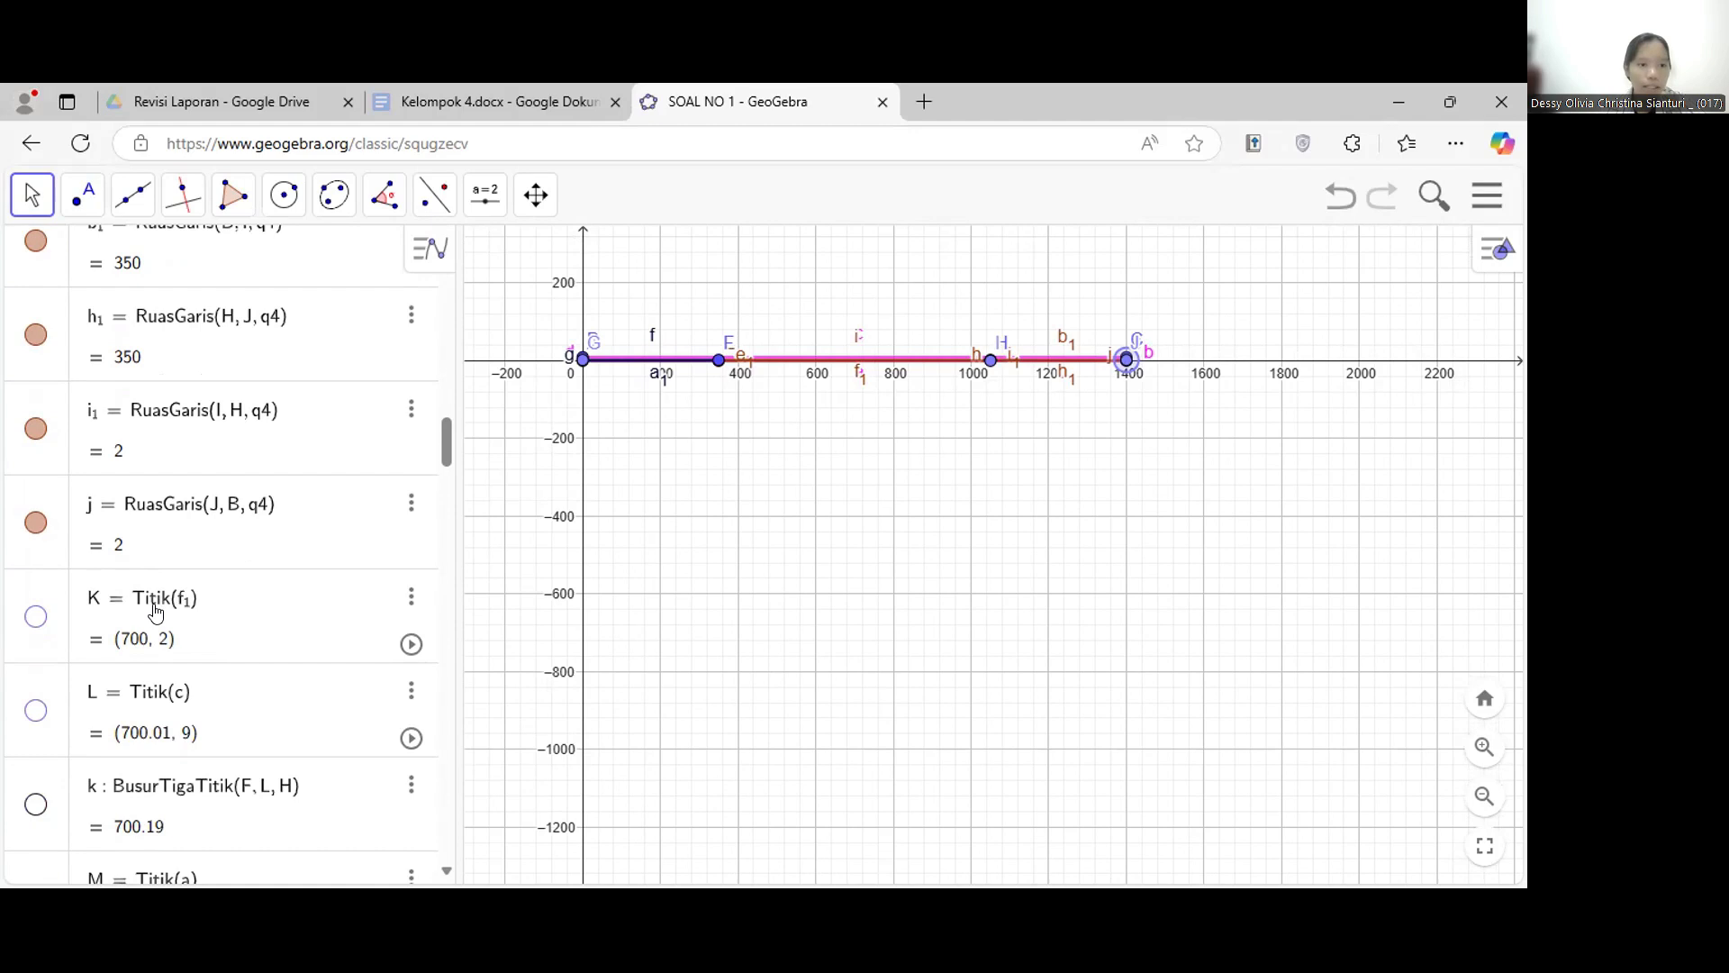
pyautogui.scroll(-2, 155, 611)
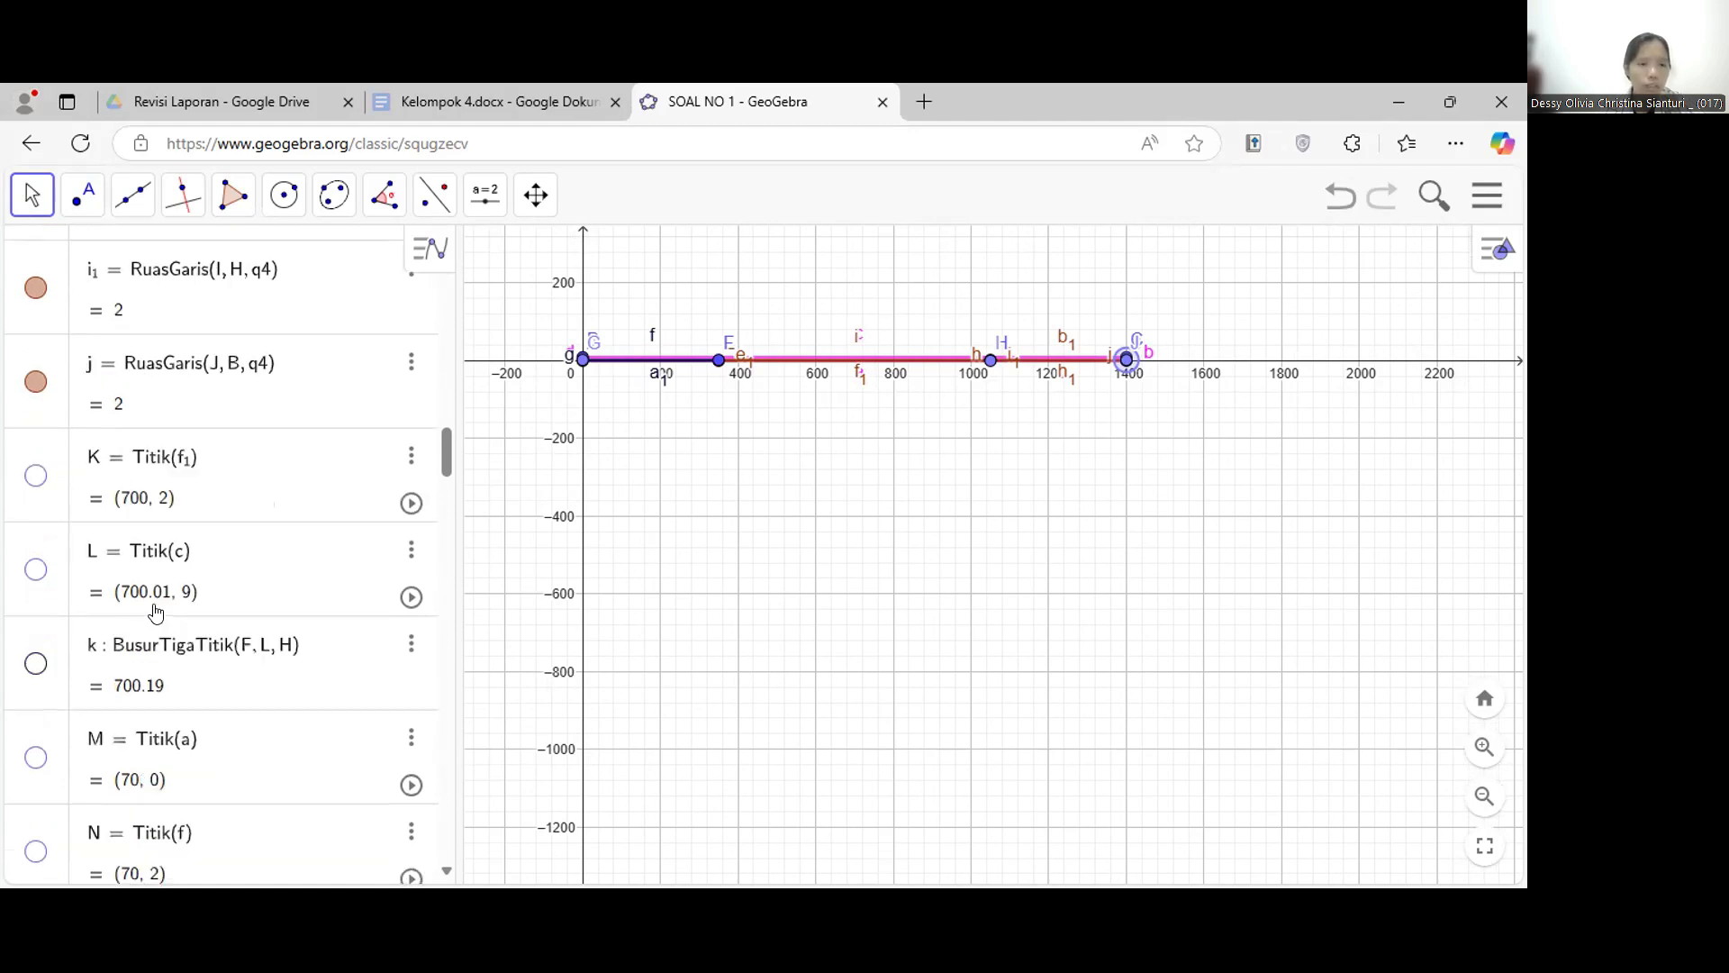
pyautogui.click(35, 477)
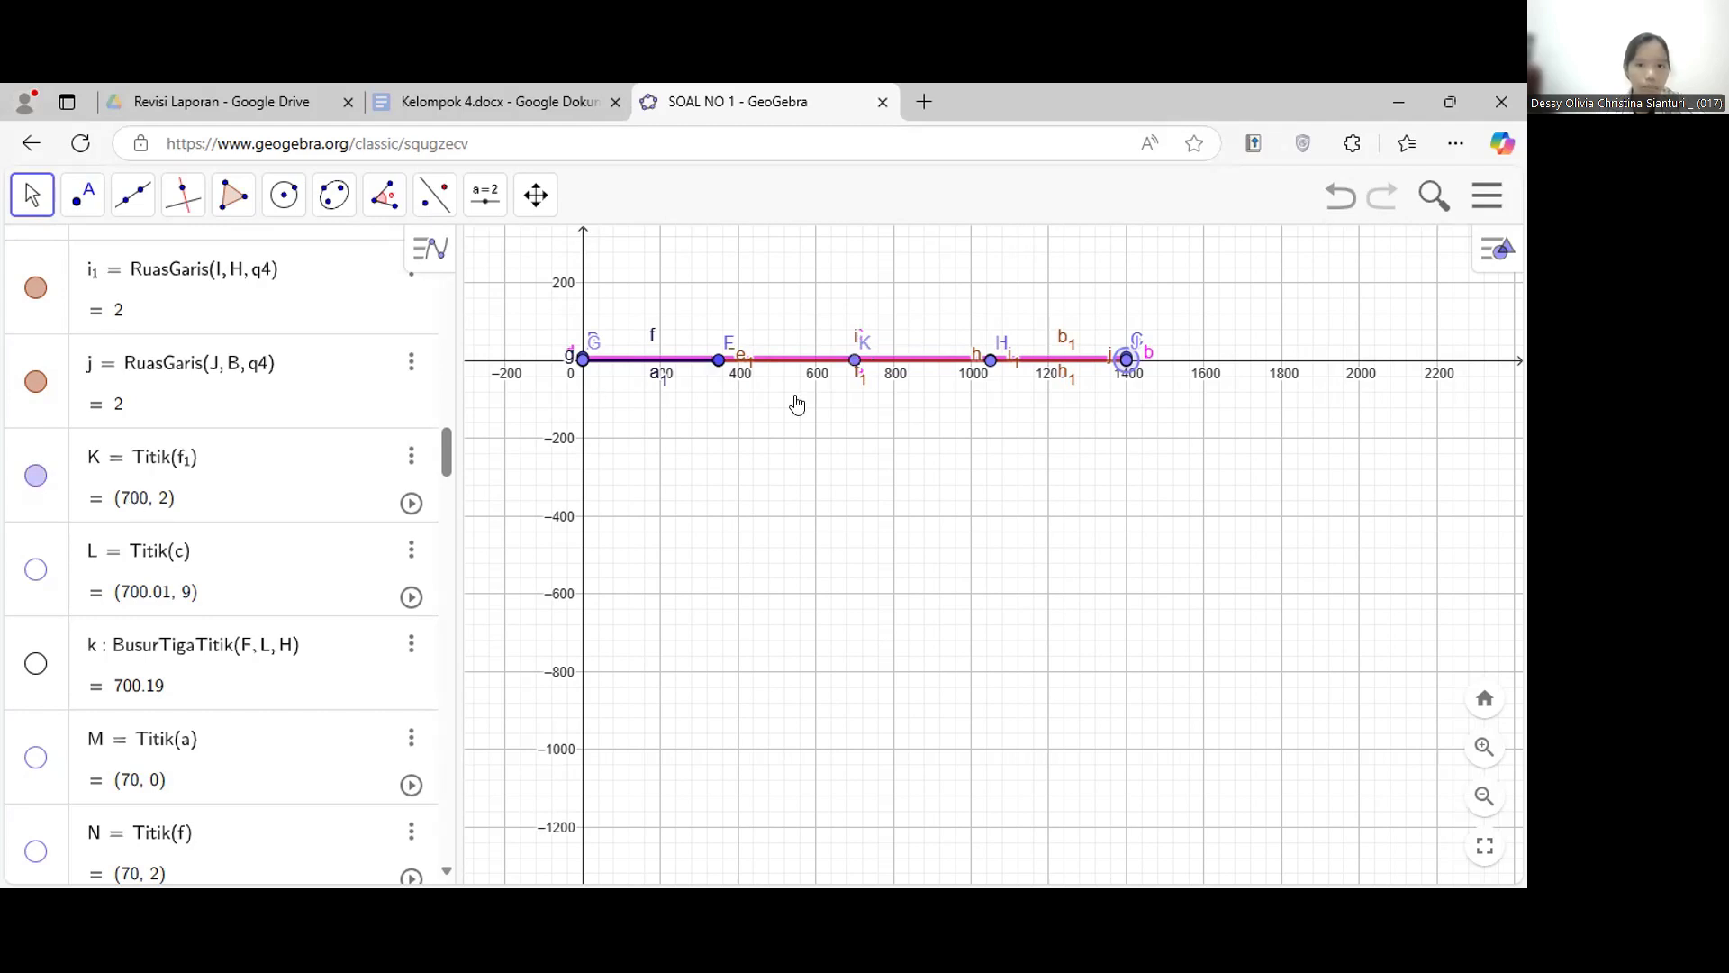
pyautogui.click(36, 570)
pyautogui.scroll(-1, 33, 578)
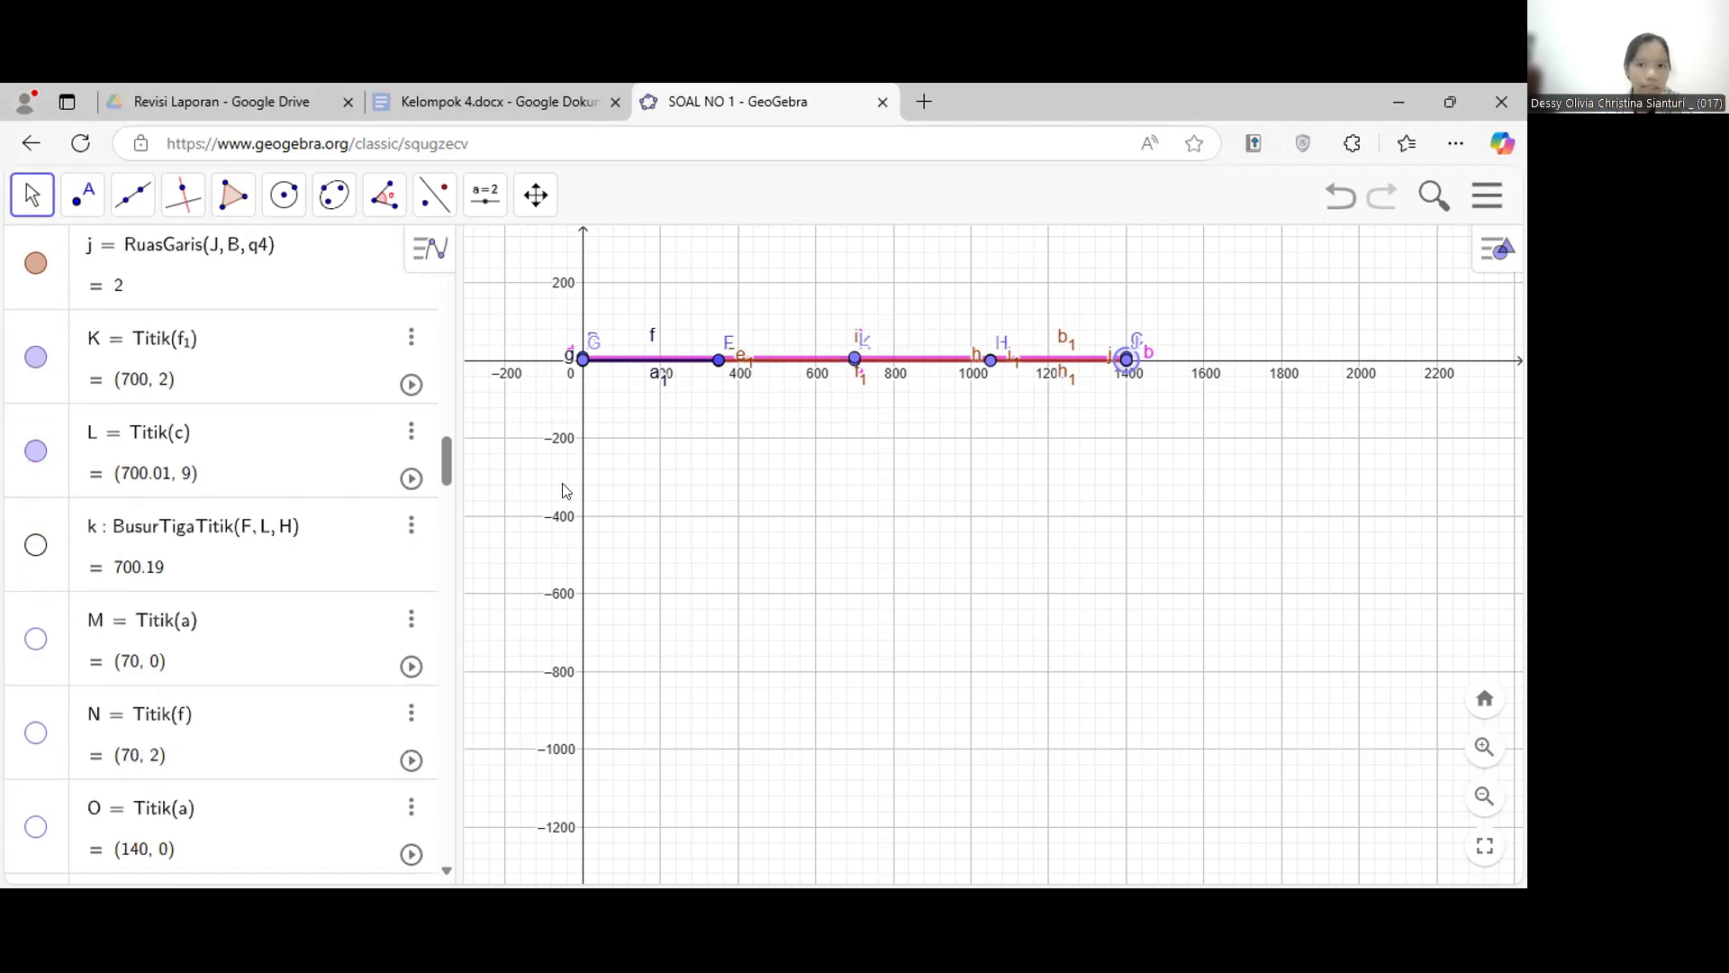
pyautogui.click(34, 547)
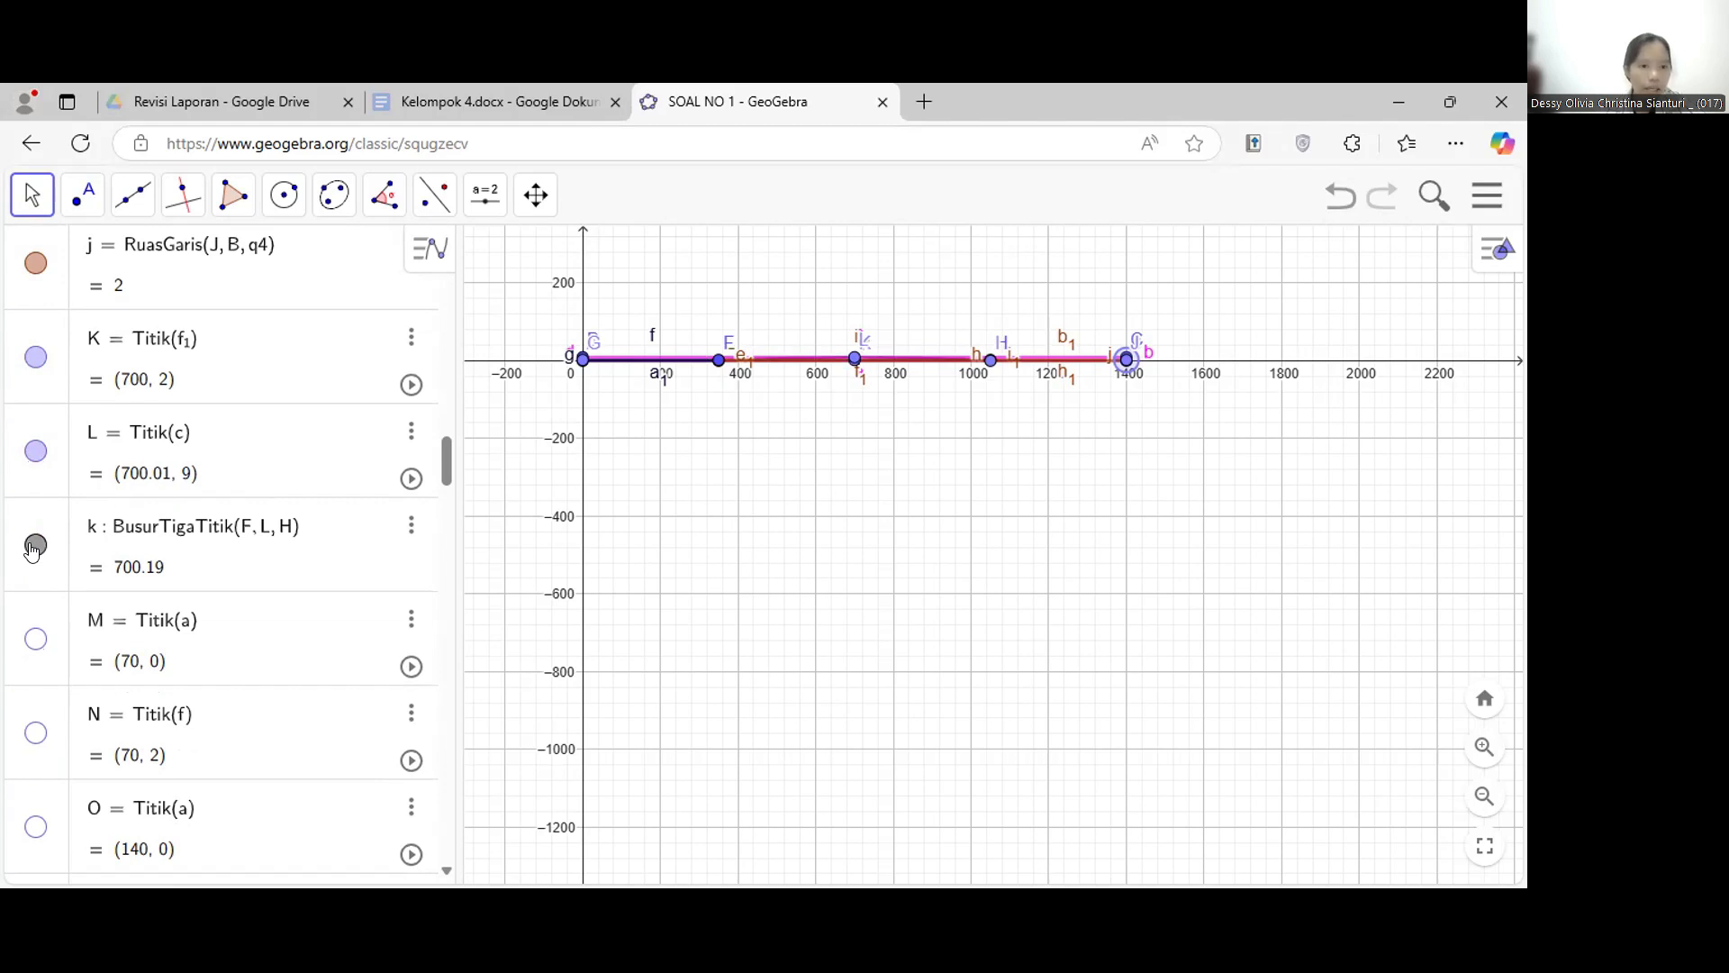
# - Show points M, N and O along the section between A and E
pyautogui.scroll(-2, 41, 524)
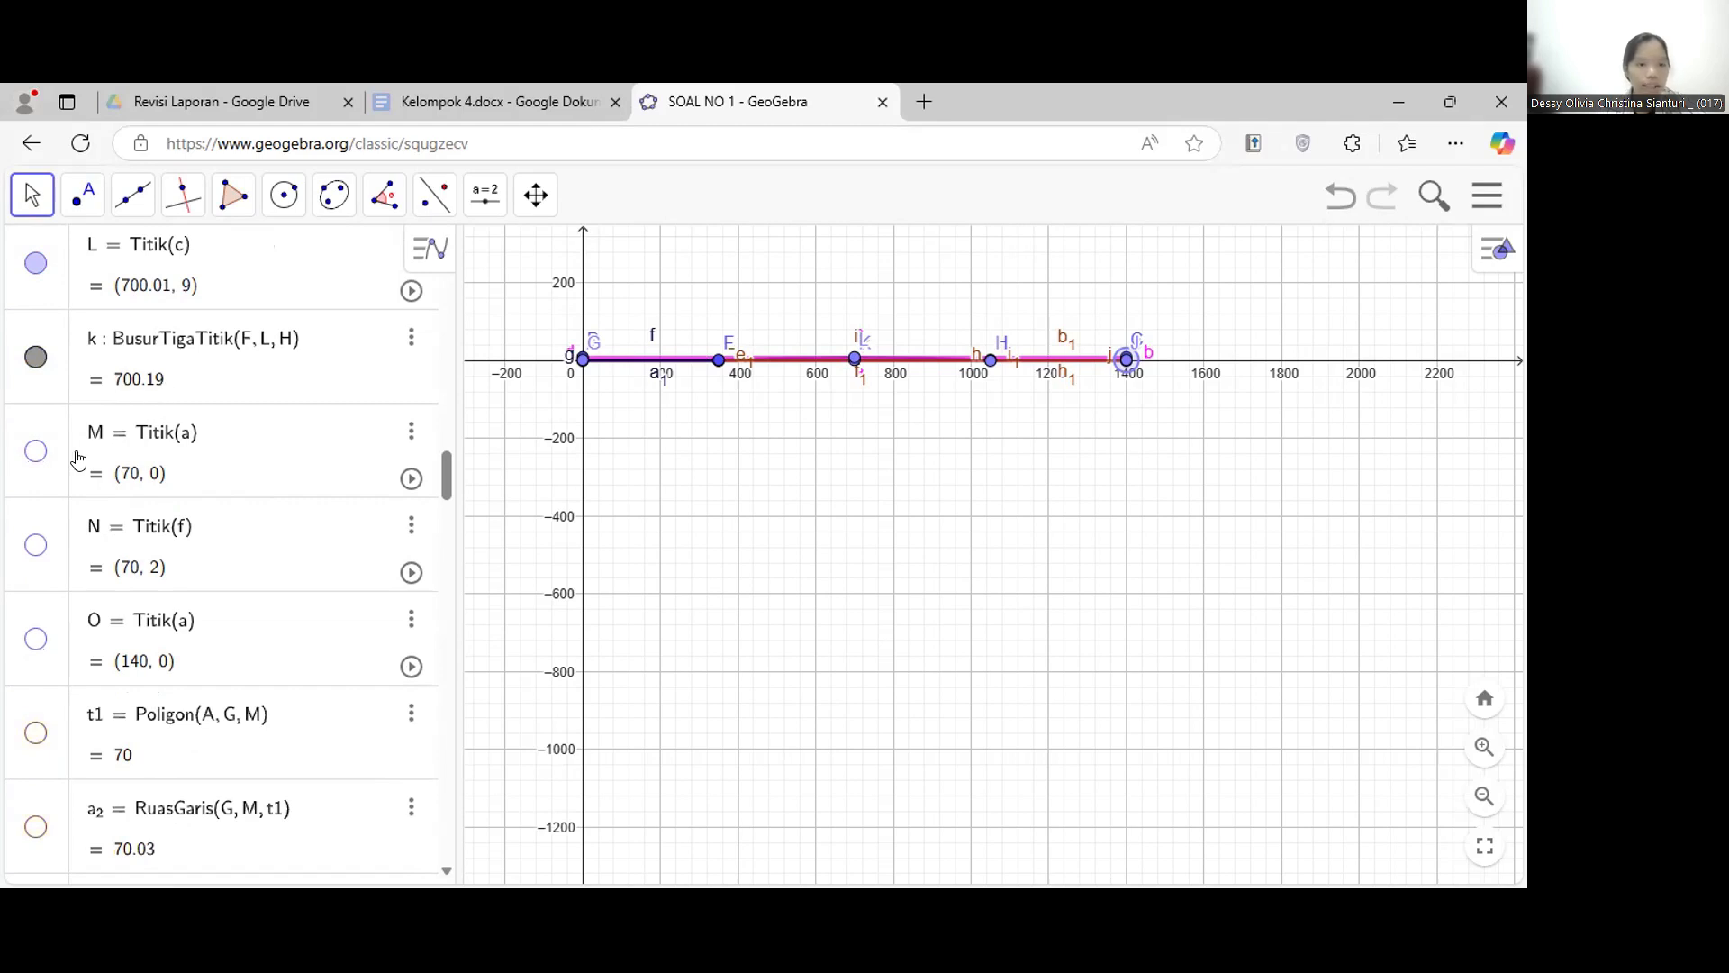
pyautogui.click(38, 452)
pyautogui.click(35, 547)
pyautogui.scroll(-1, 35, 551)
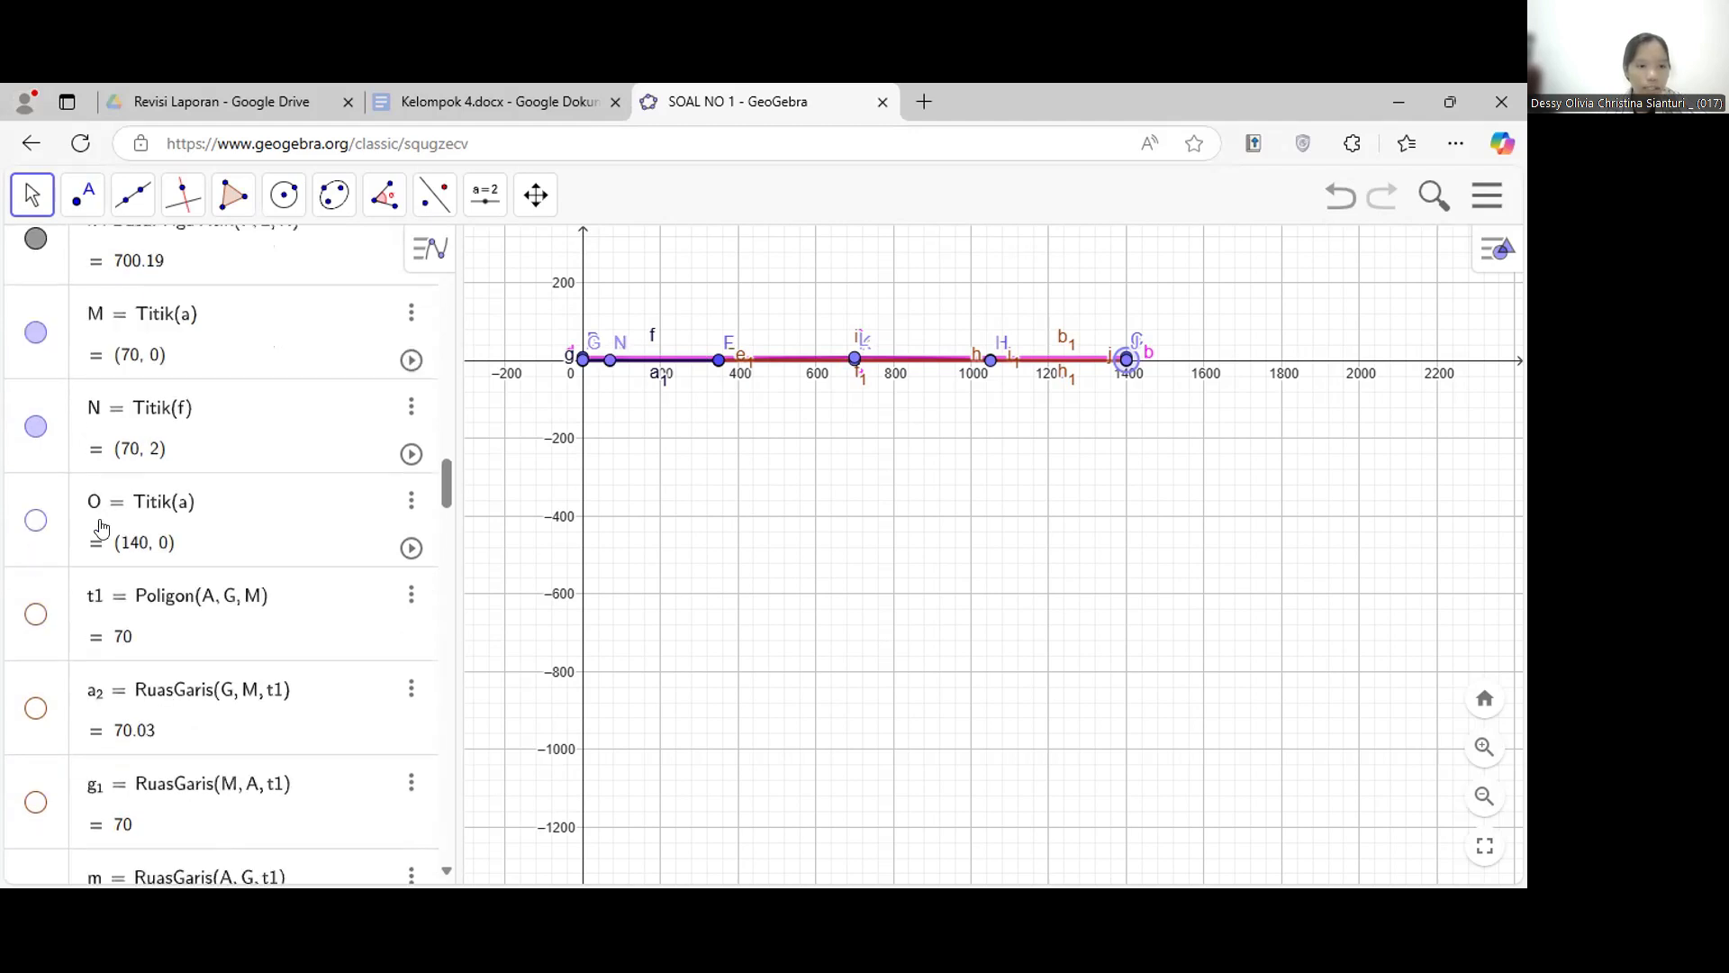
pyautogui.click(36, 520)
pyautogui.scroll(-2, 36, 615)
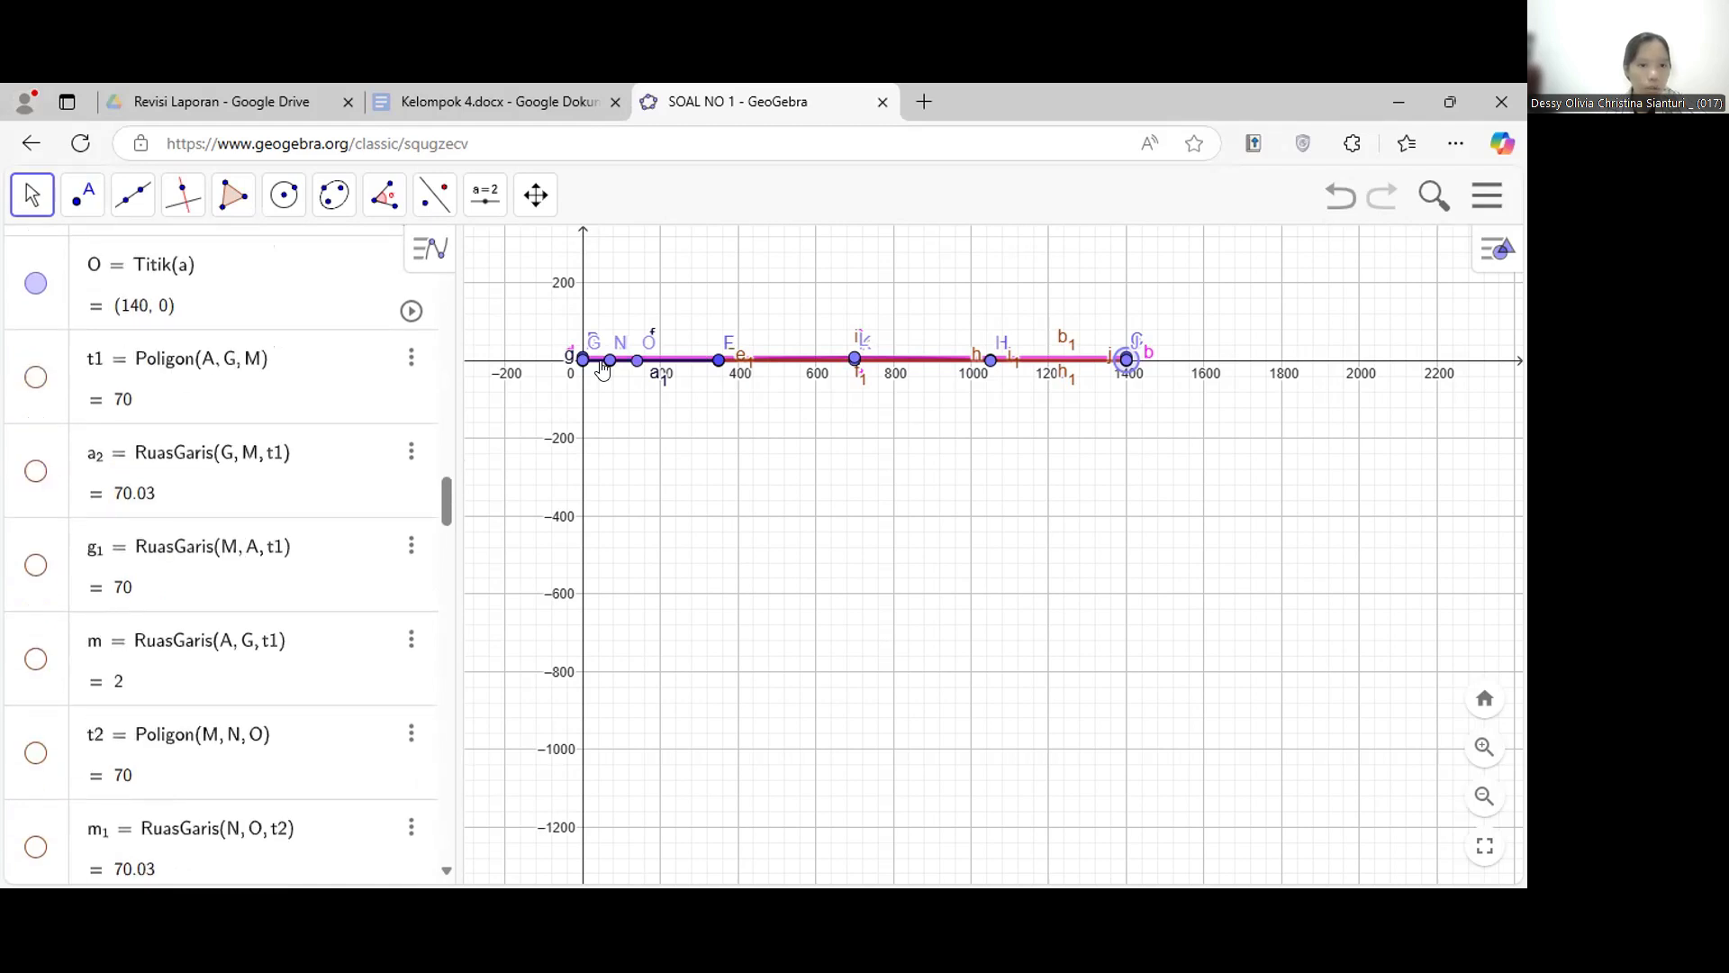
# - Show triangle t1 with vertices A, G and M, including its sides, and inspect it within the whole figure
pyautogui.scroll(2, 617, 470)
pyautogui.scroll(2, 619, 450)
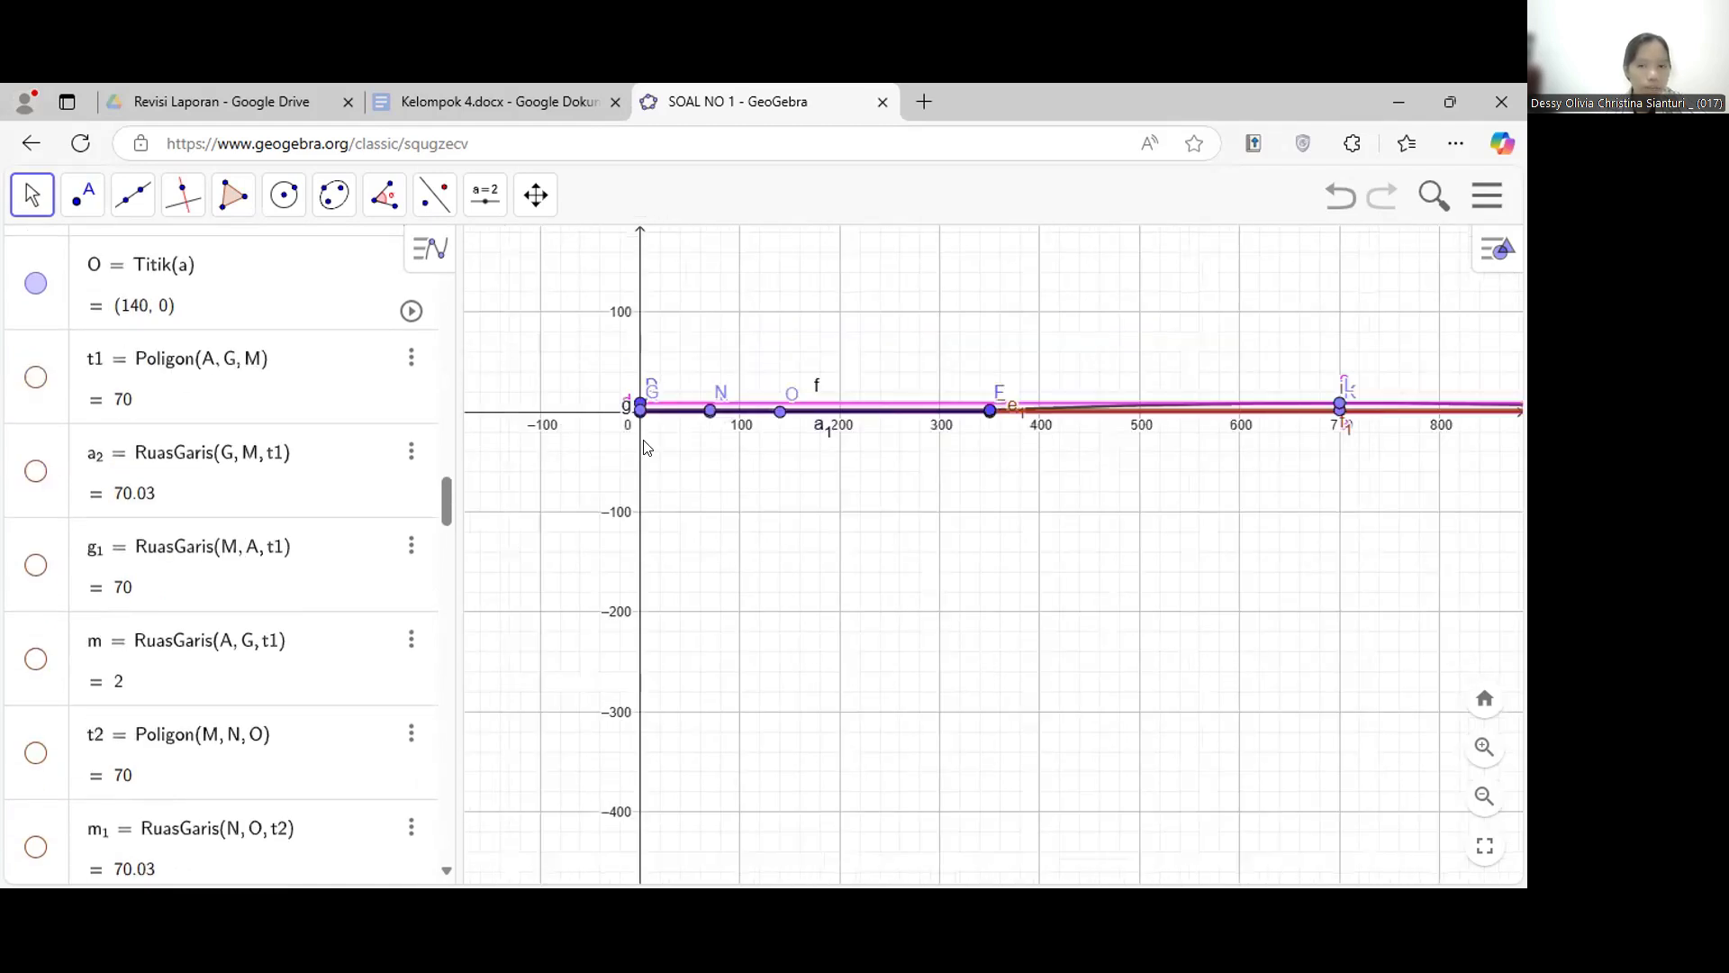
pyautogui.click(34, 378)
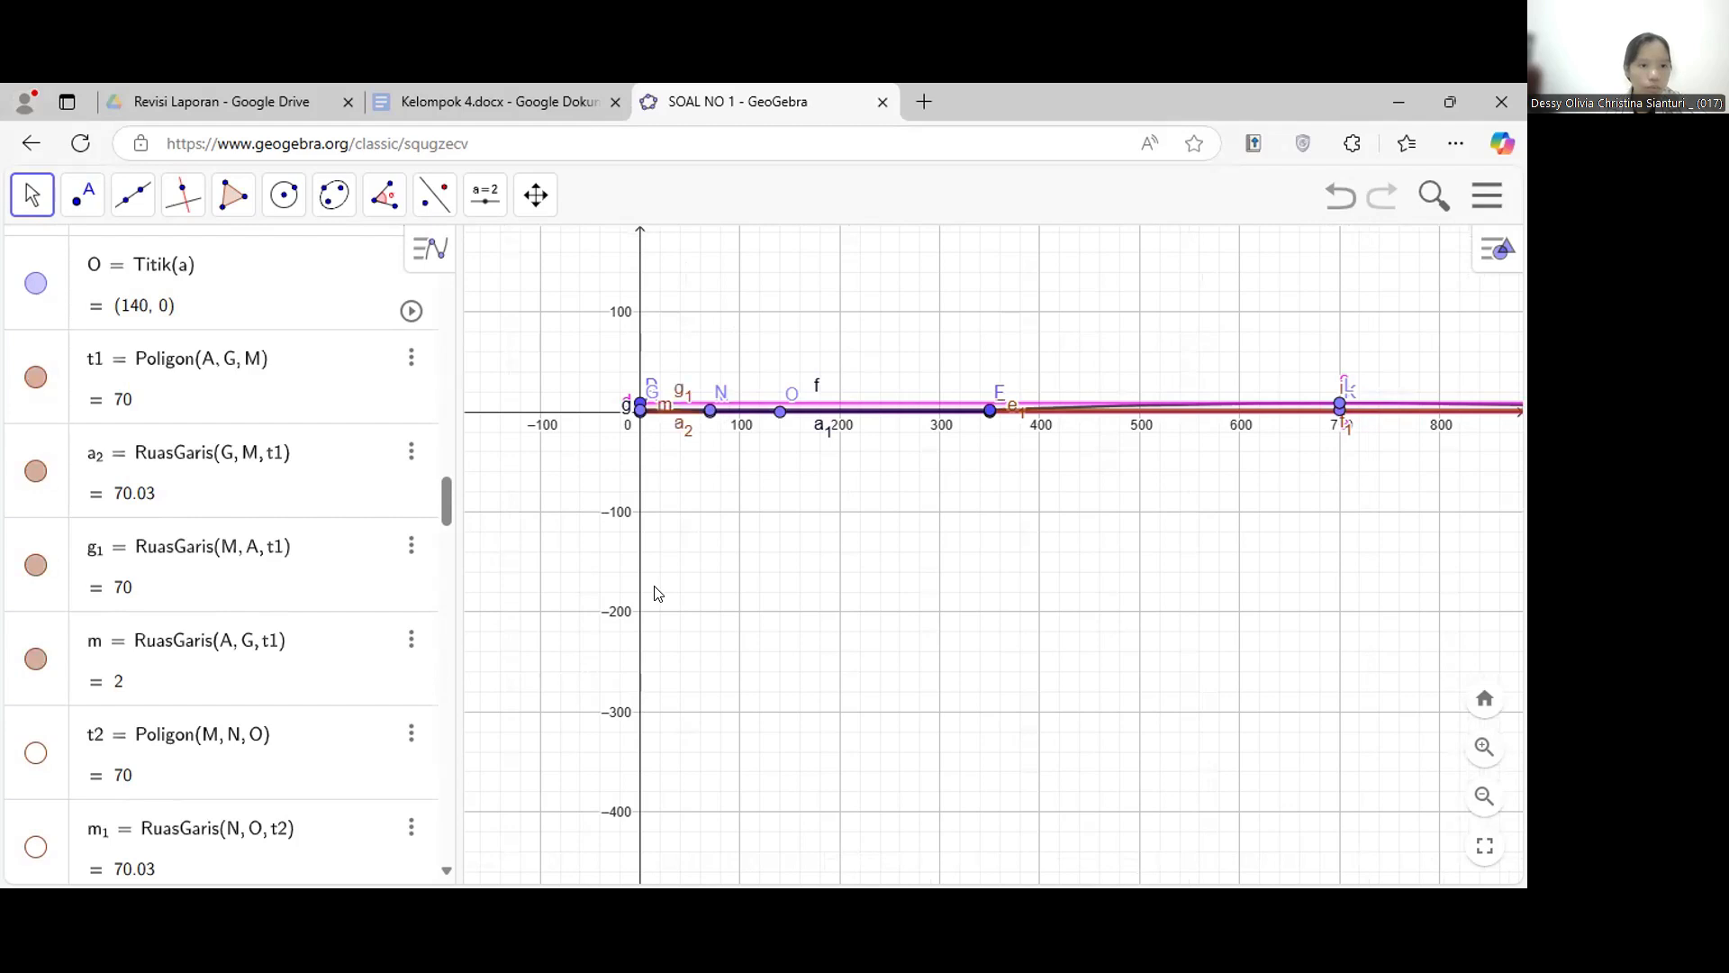
pyautogui.moveTo(738, 513); pyautogui.dragTo(593, 489)
pyautogui.scroll(-3, 702, 513)
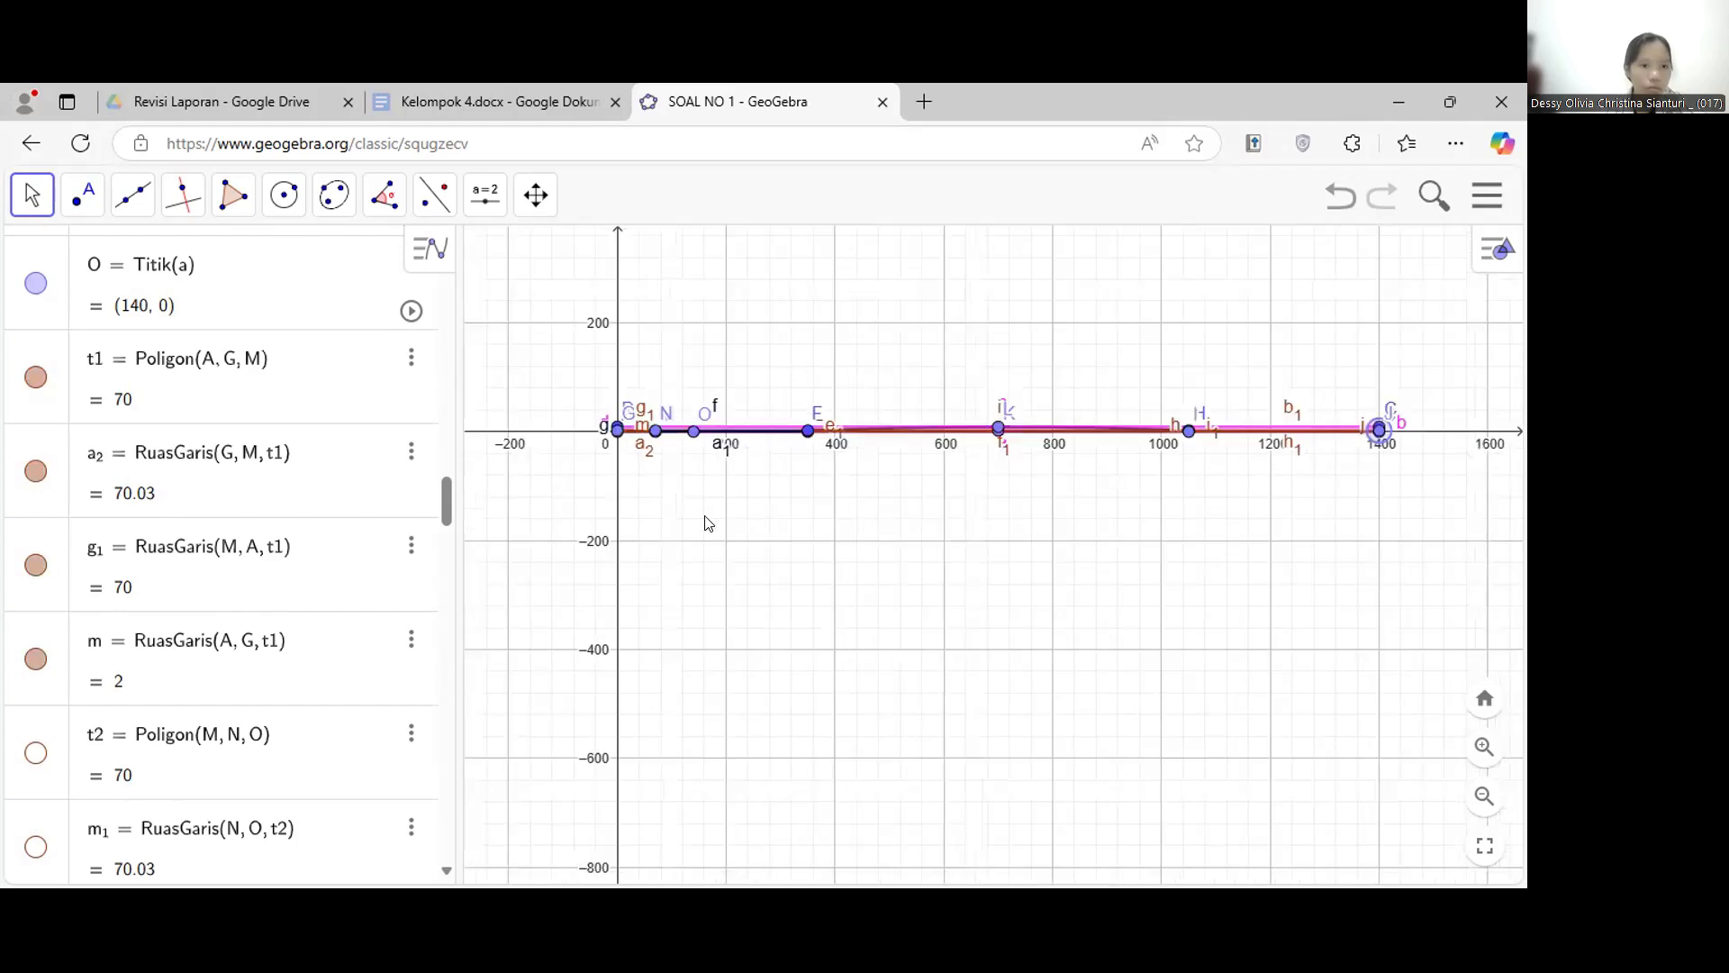
pyautogui.moveTo(705, 522); pyautogui.dragTo(594, 472)
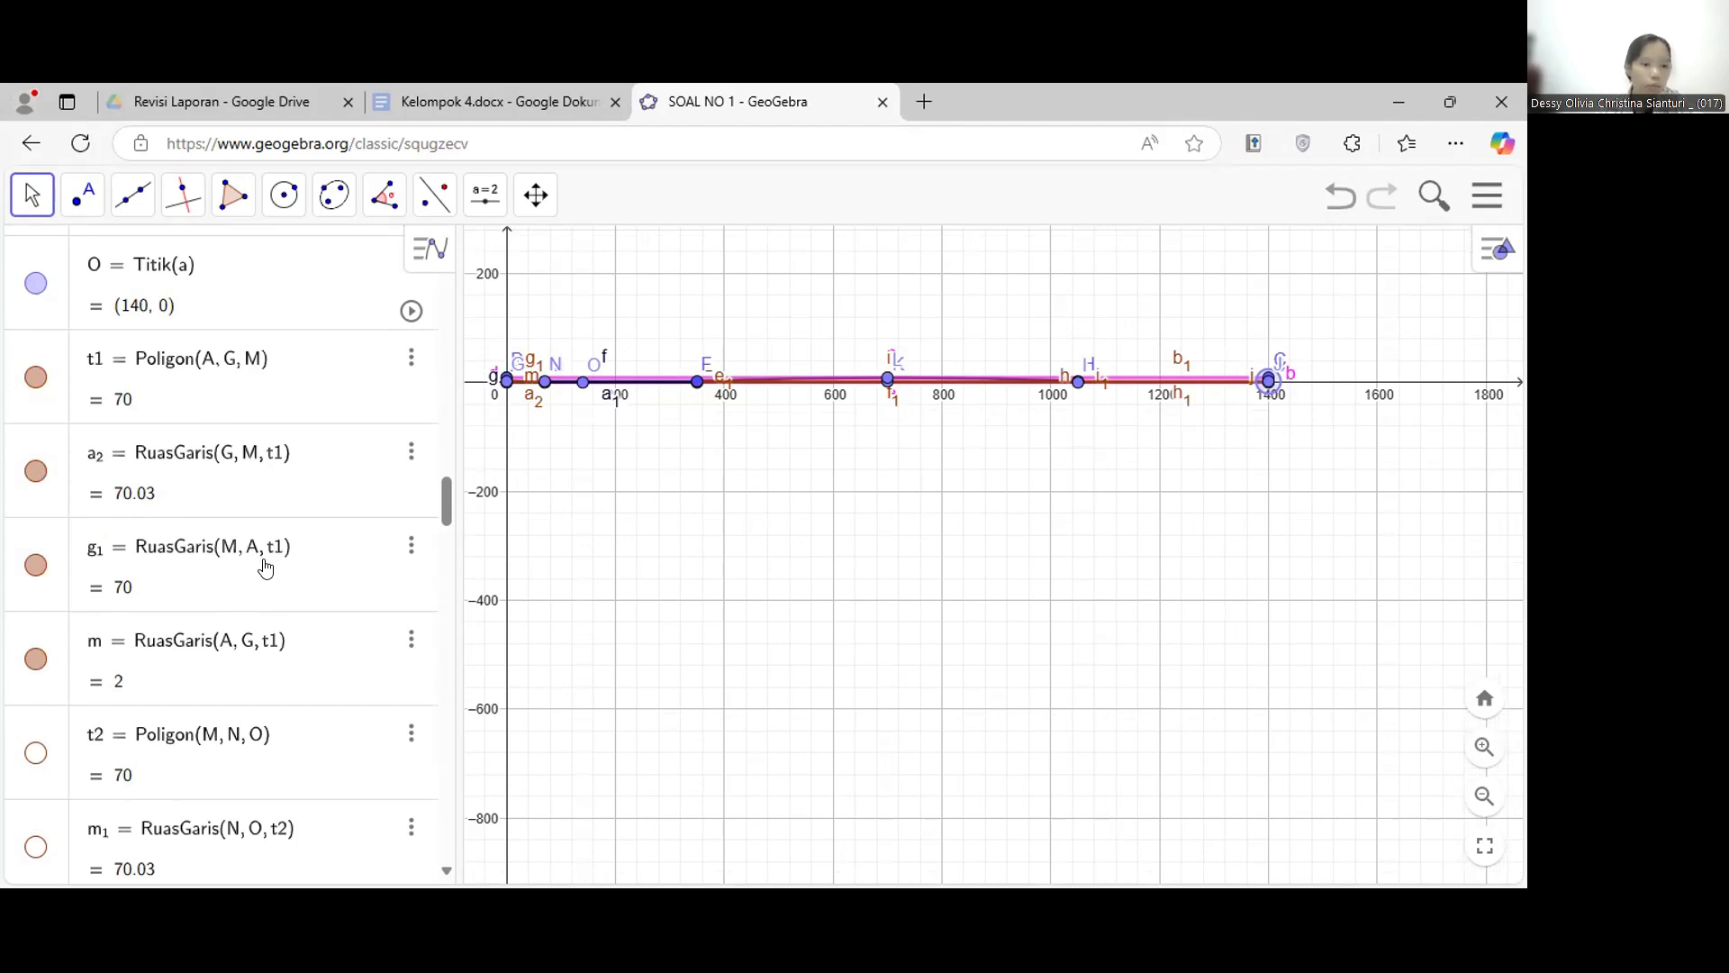
# - Show triangle t2 with vertices M, N and O, including its sides
pyautogui.scroll(-3, 153, 586)
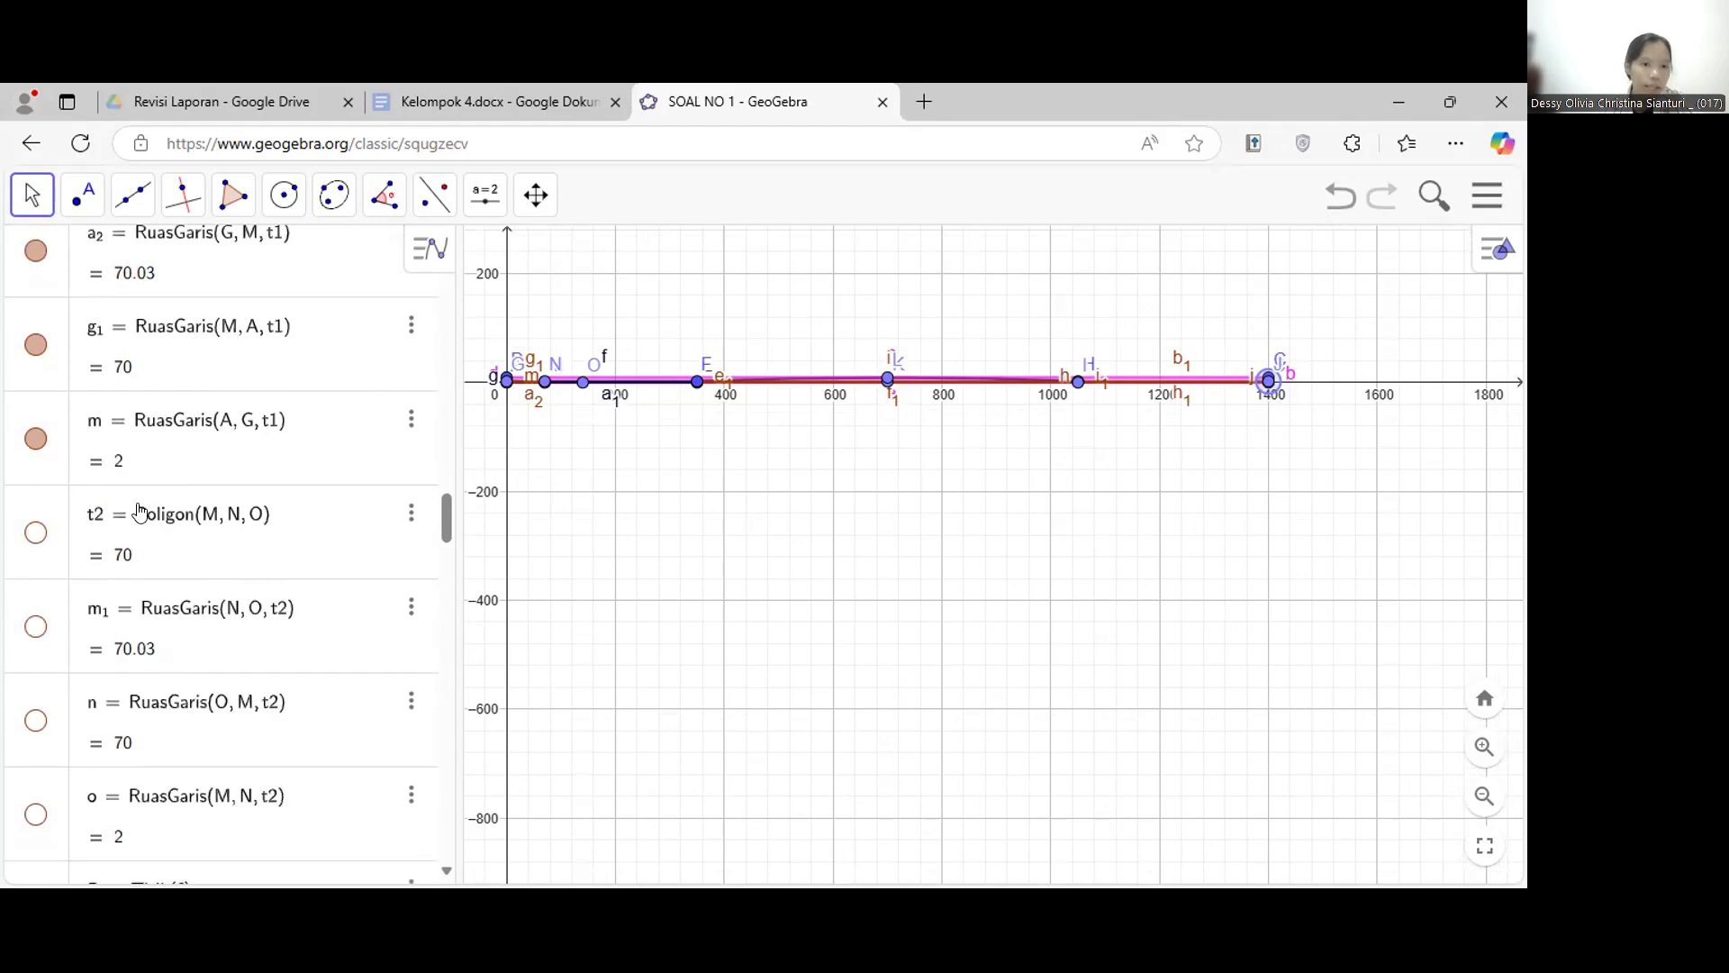
pyautogui.scroll(-1, 90, 458)
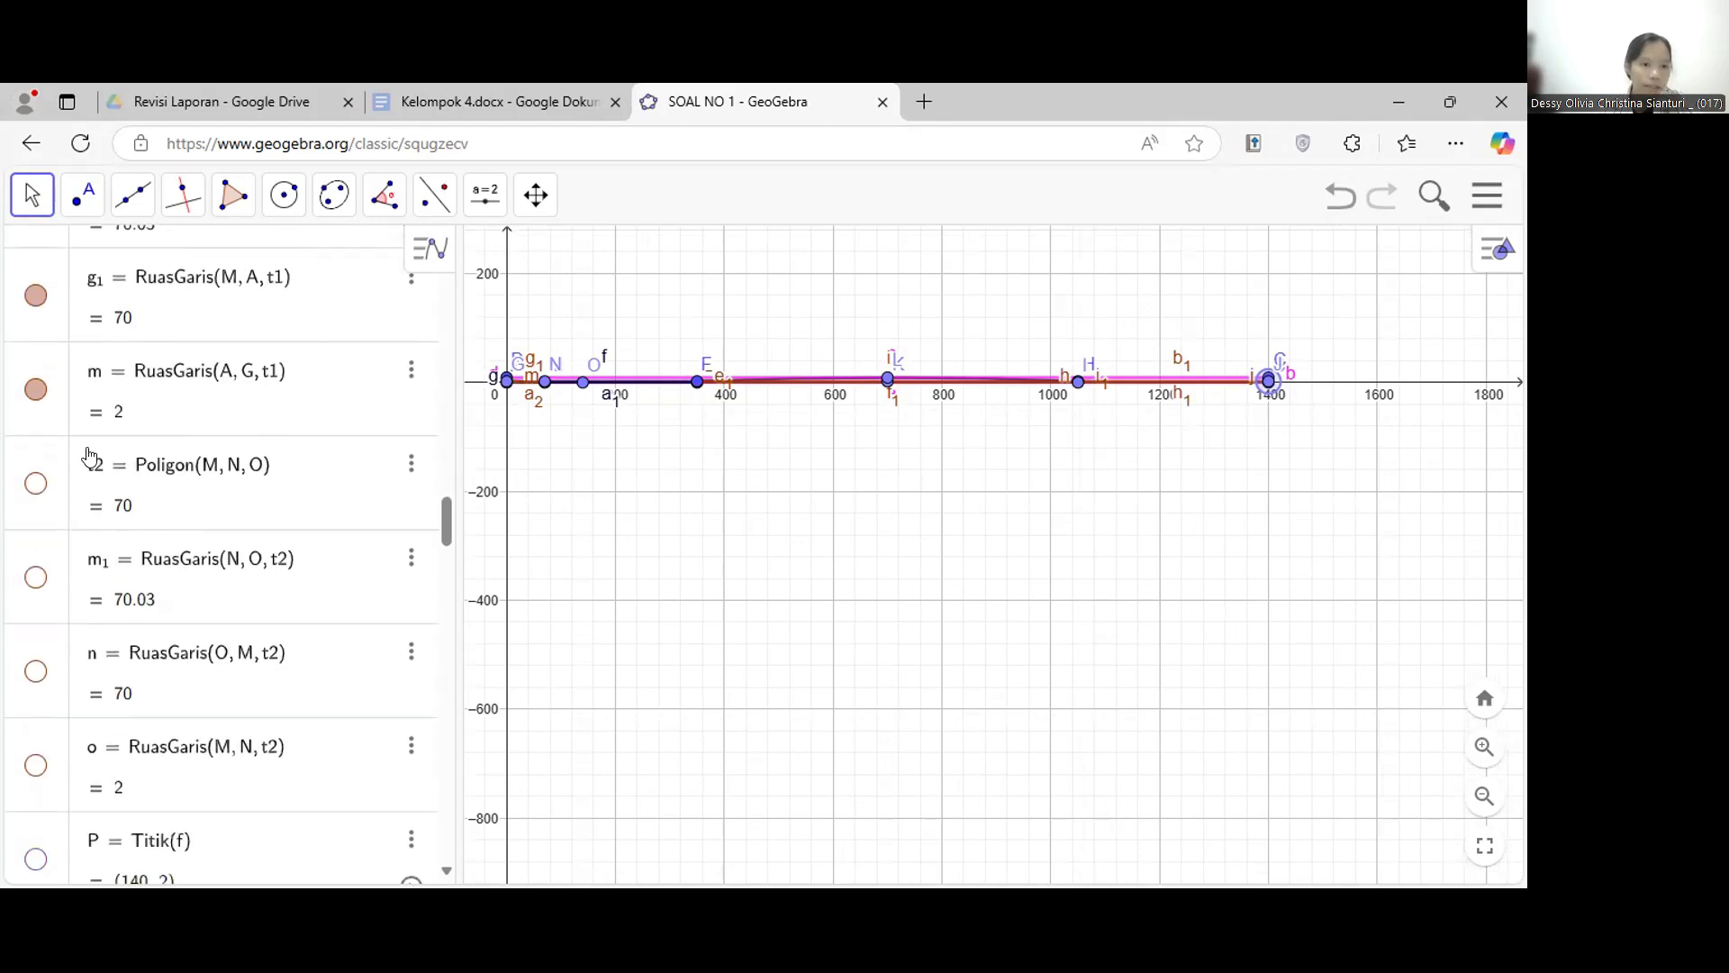
pyautogui.scroll(-1, 27, 396)
pyautogui.click(27, 395)
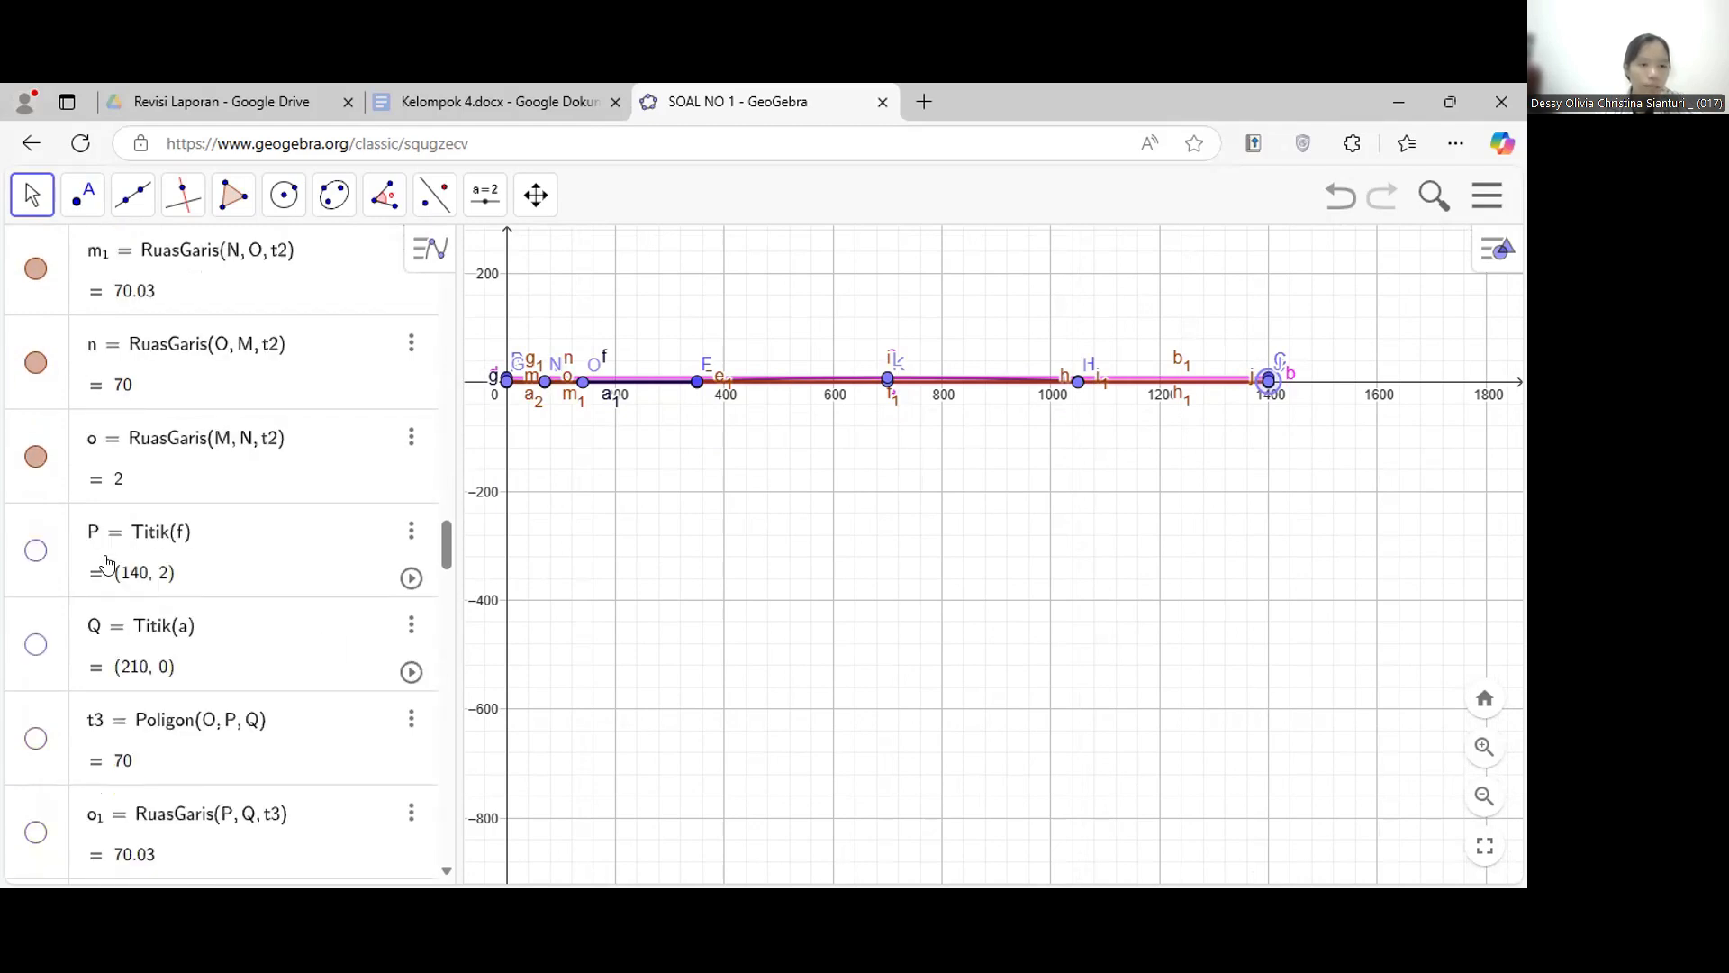
# - Show points P and Q and the triangle t3 they form with O
pyautogui.scroll(-3, 106, 563)
pyautogui.scroll(-2, 35, 587)
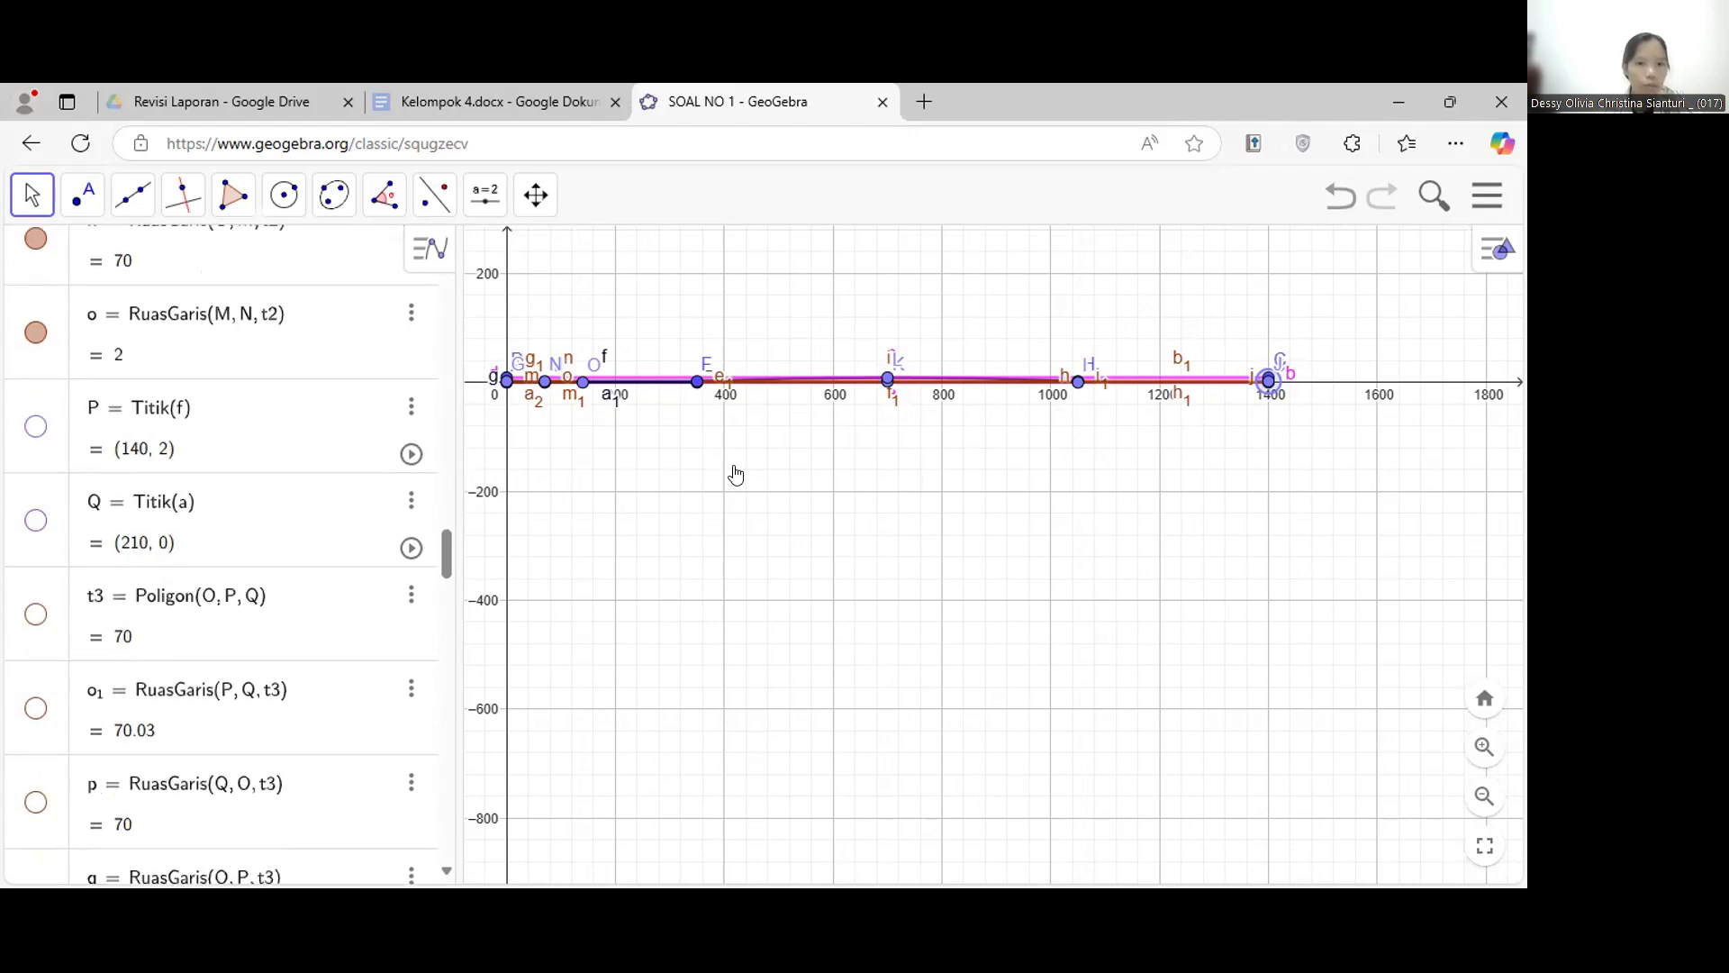
pyautogui.click(35, 425)
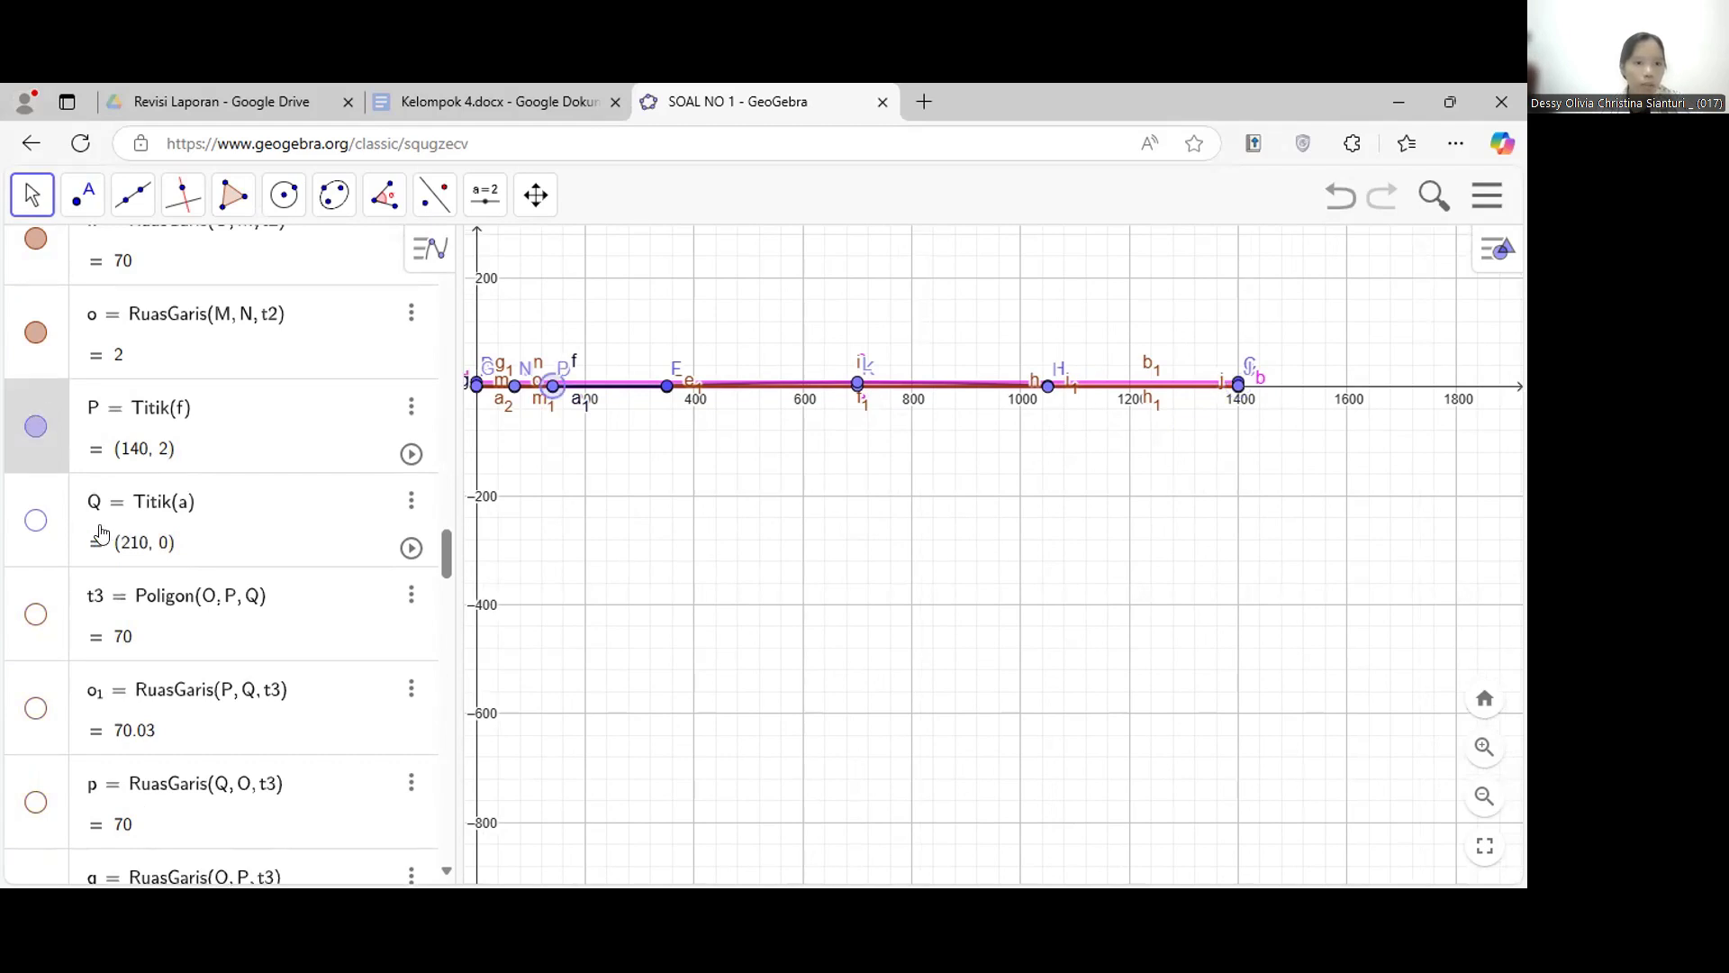
pyautogui.scroll(-2, 63, 541)
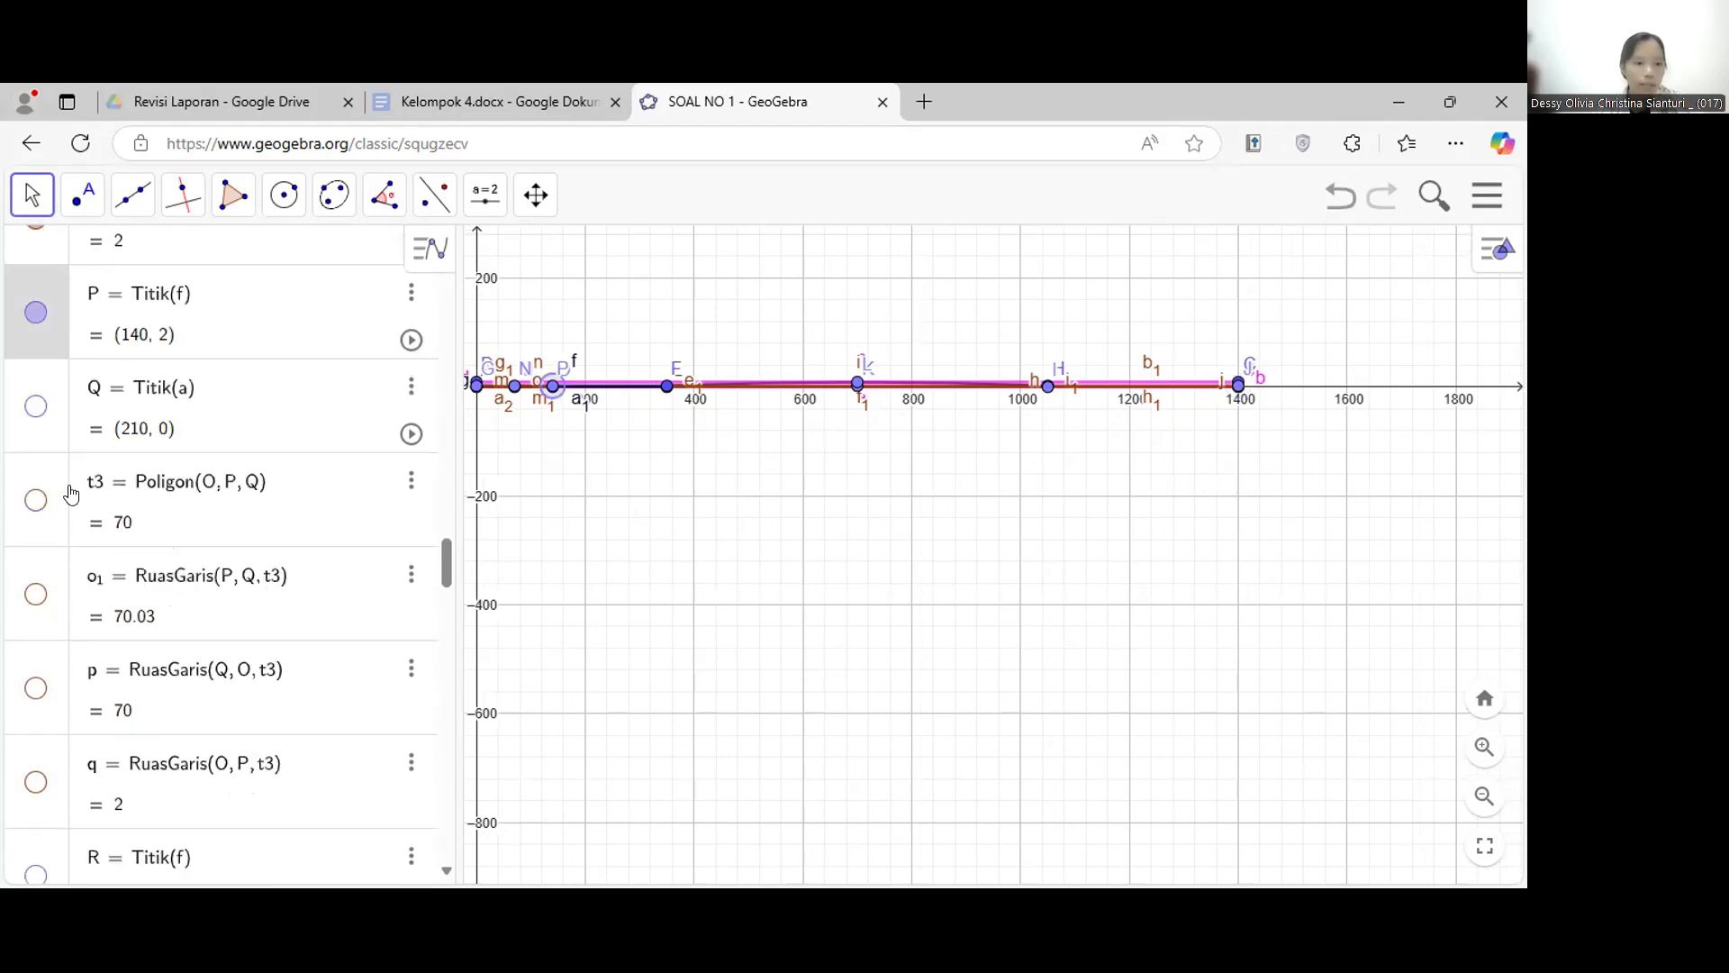
pyautogui.click(34, 407)
pyautogui.scroll(-1, 187, 496)
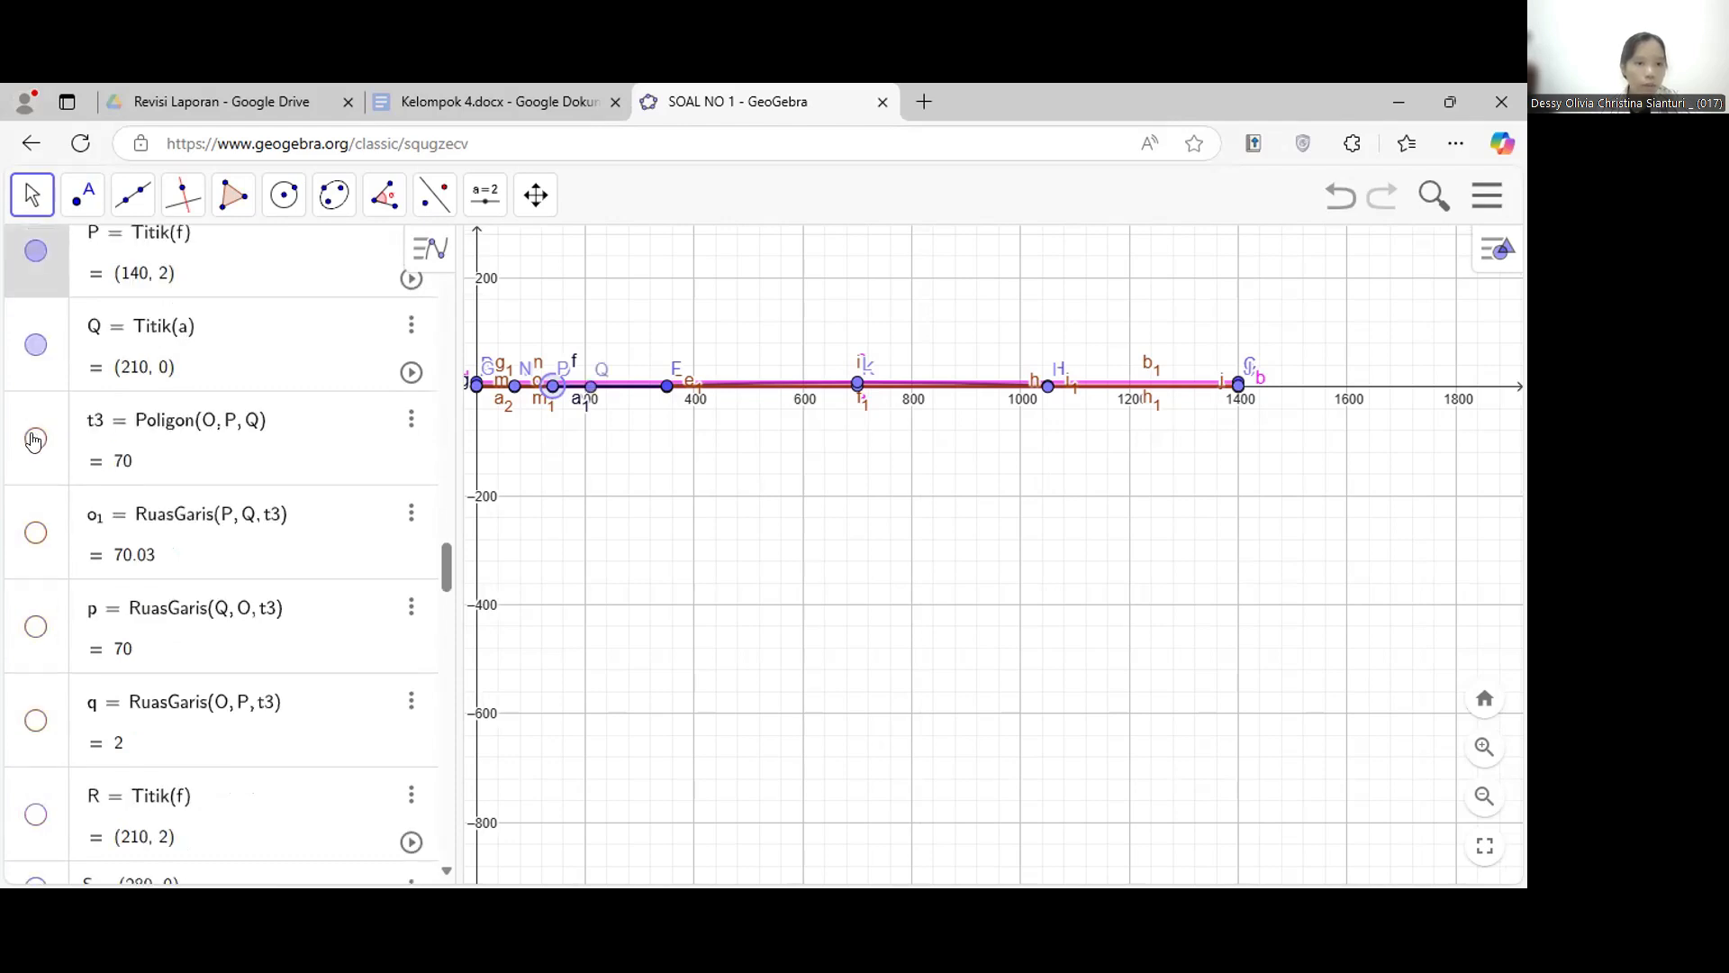
pyautogui.click(34, 439)
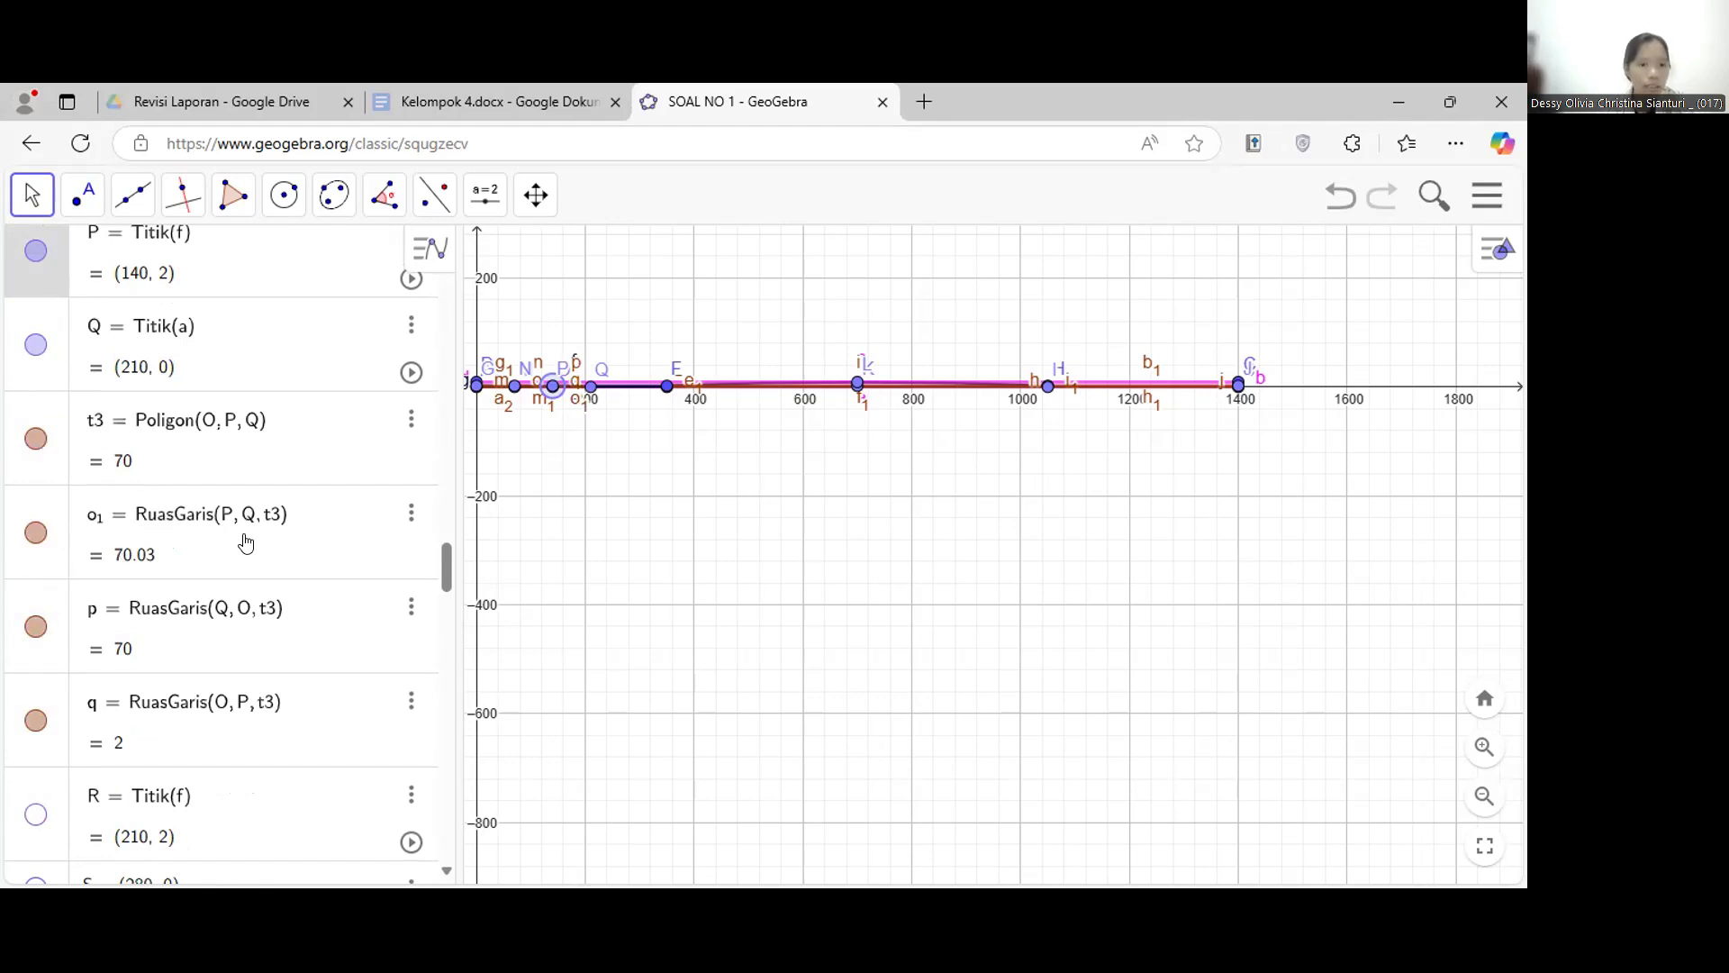
# - Show points R and S and the triangle t4 they form with Q
pyautogui.scroll(-2, 245, 541)
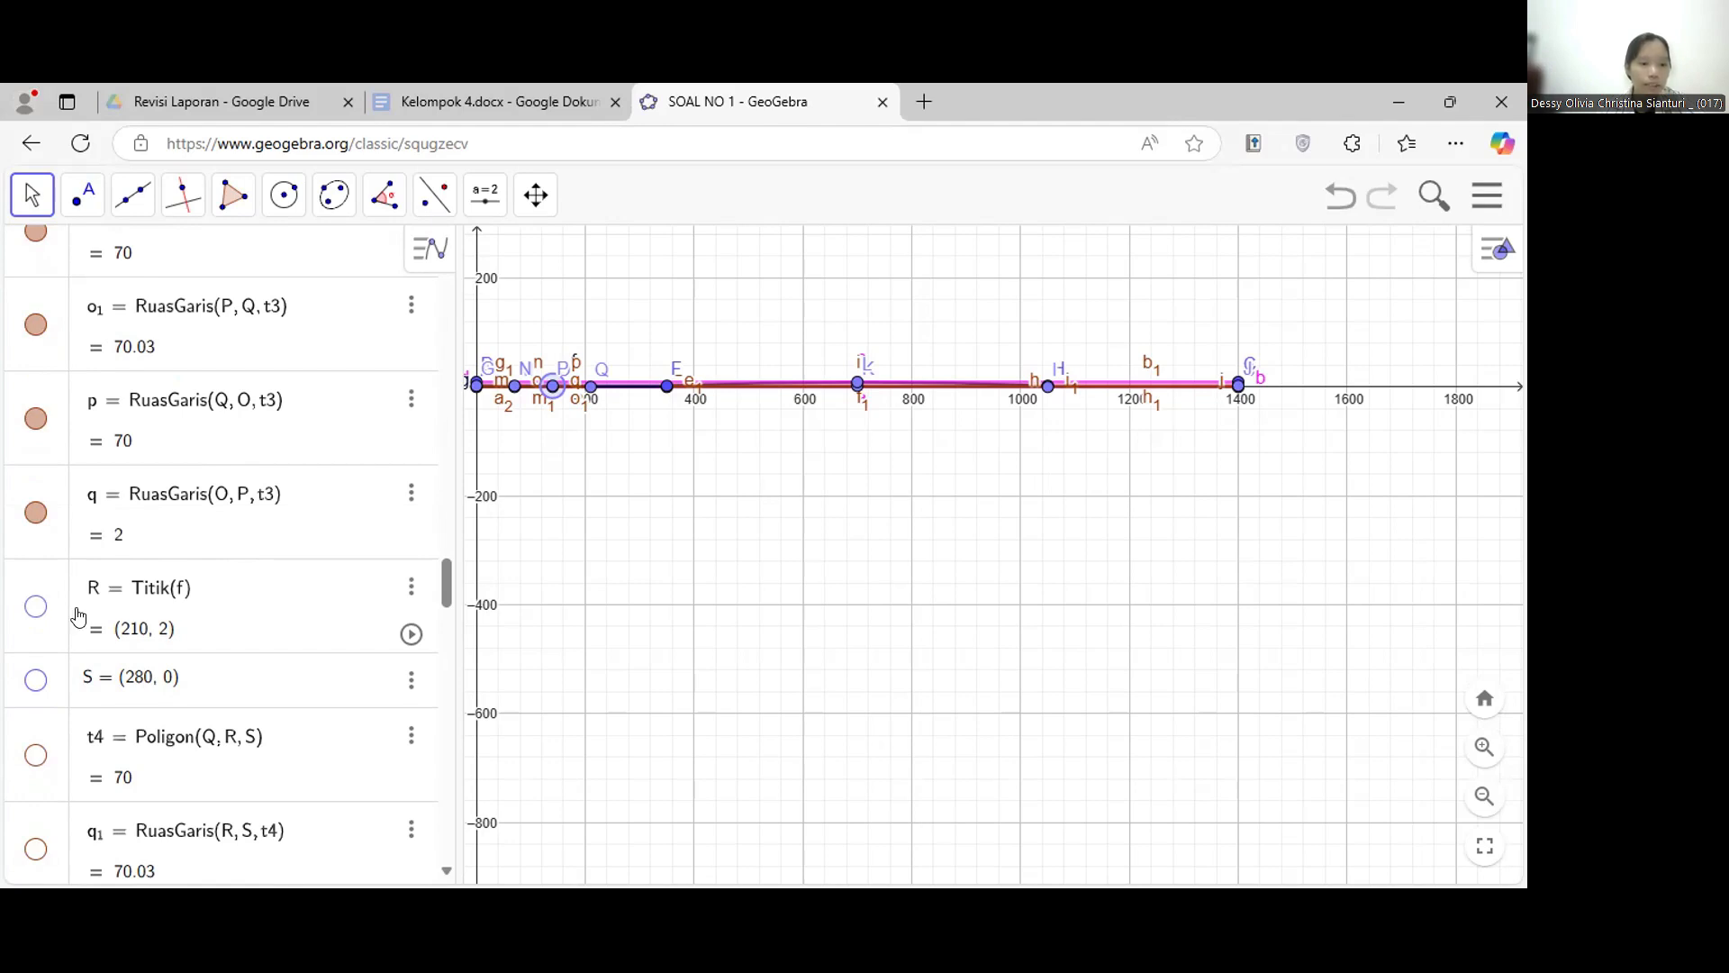
pyautogui.scroll(-1, 78, 616)
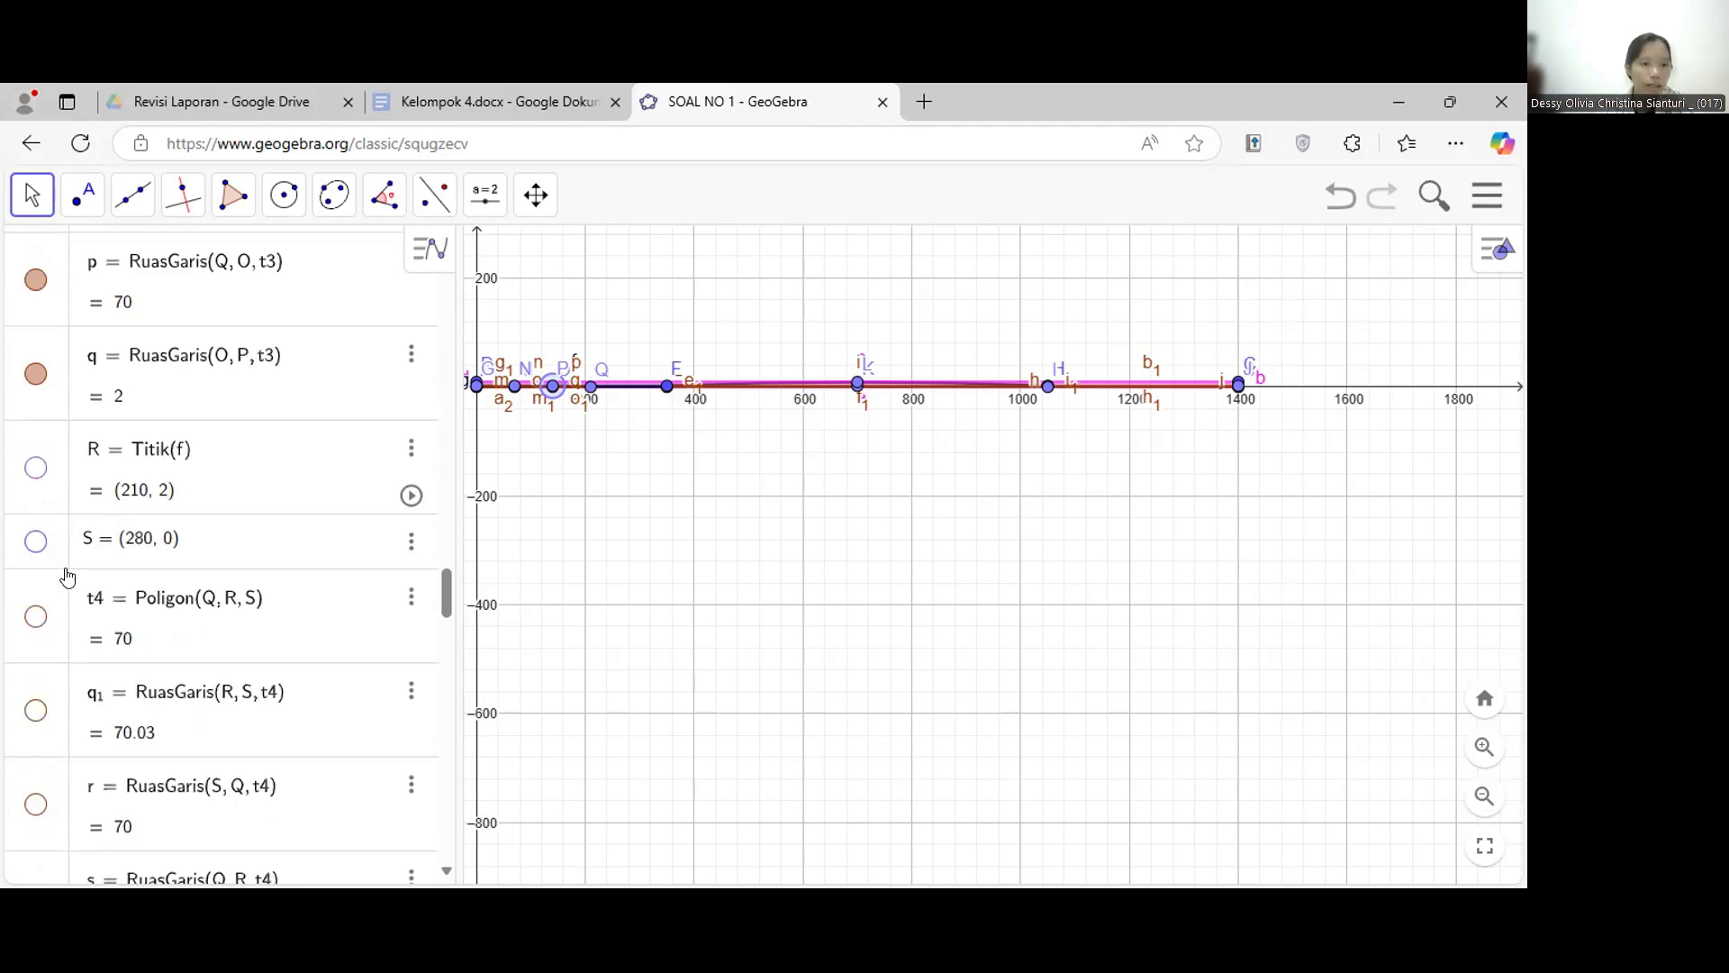
pyautogui.click(32, 469)
pyautogui.click(33, 540)
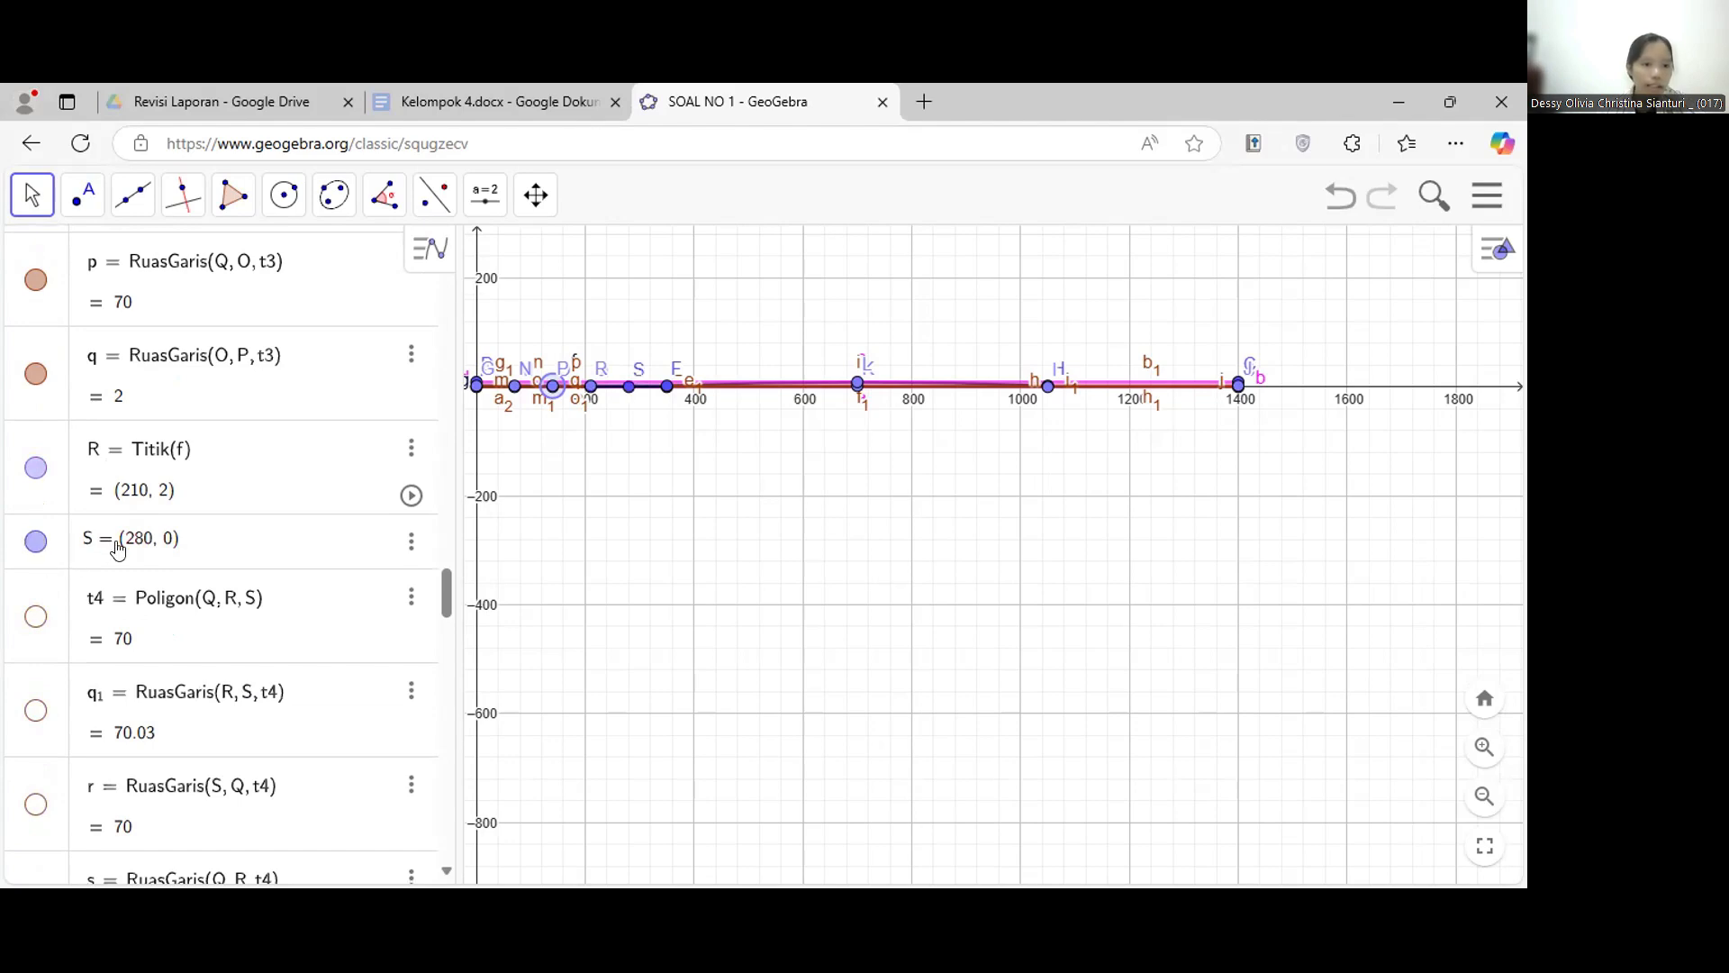
pyautogui.scroll(-3, 117, 548)
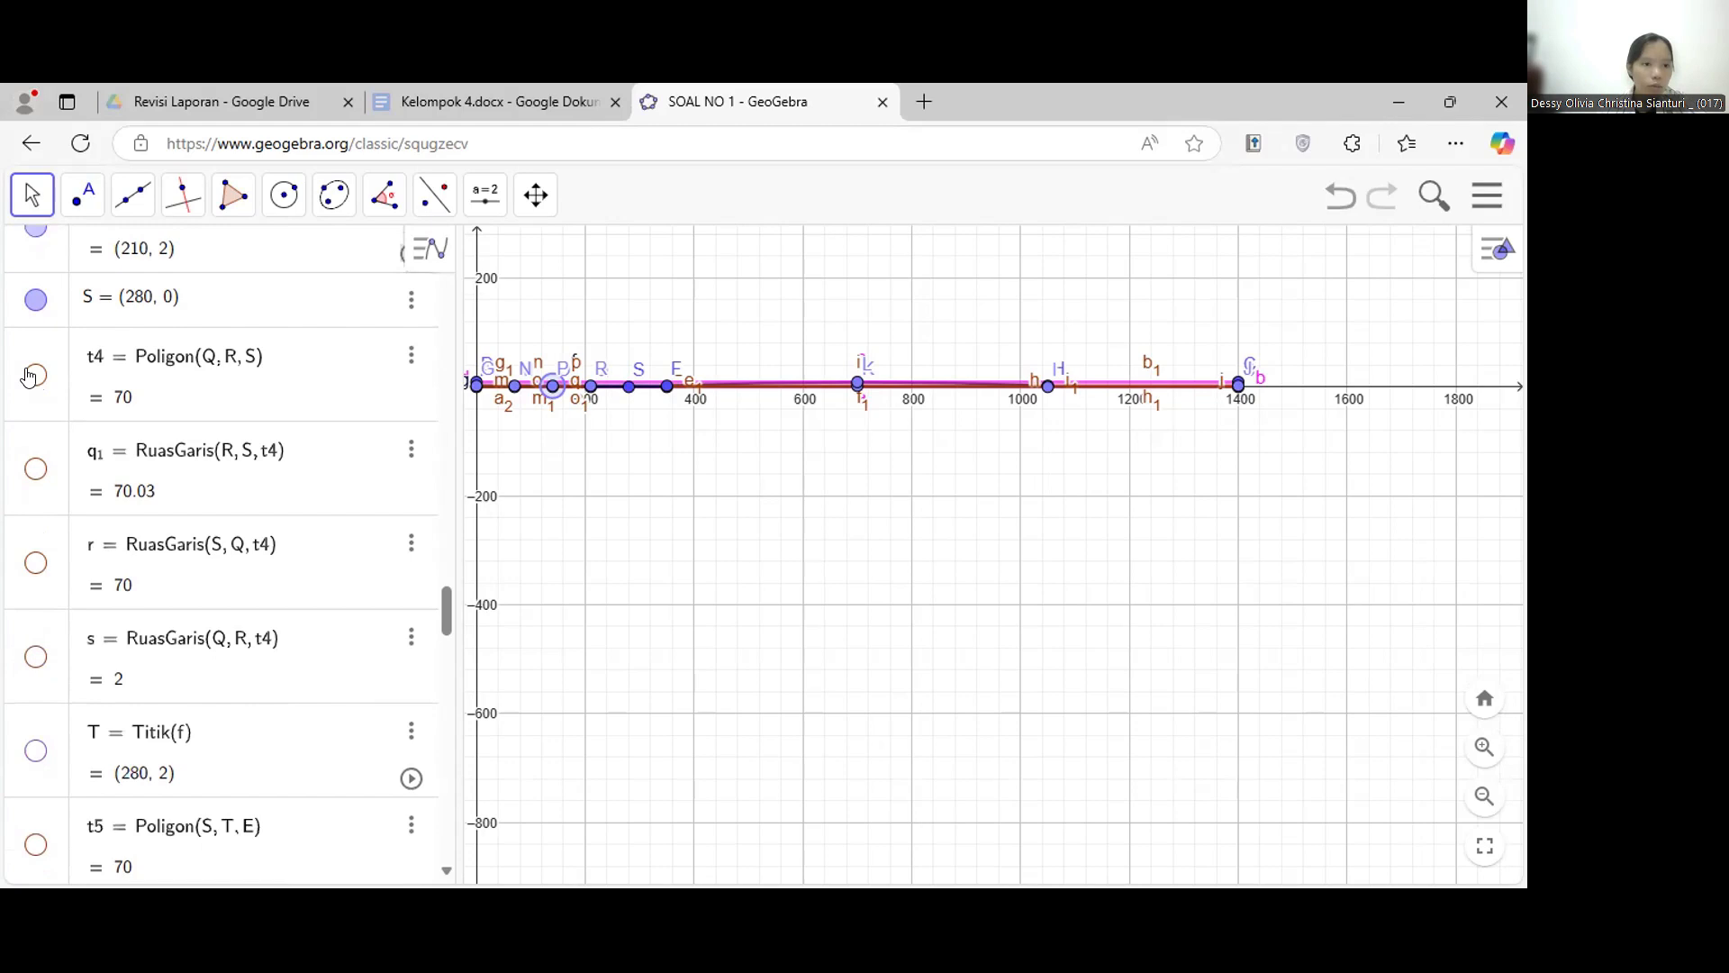
pyautogui.click(33, 374)
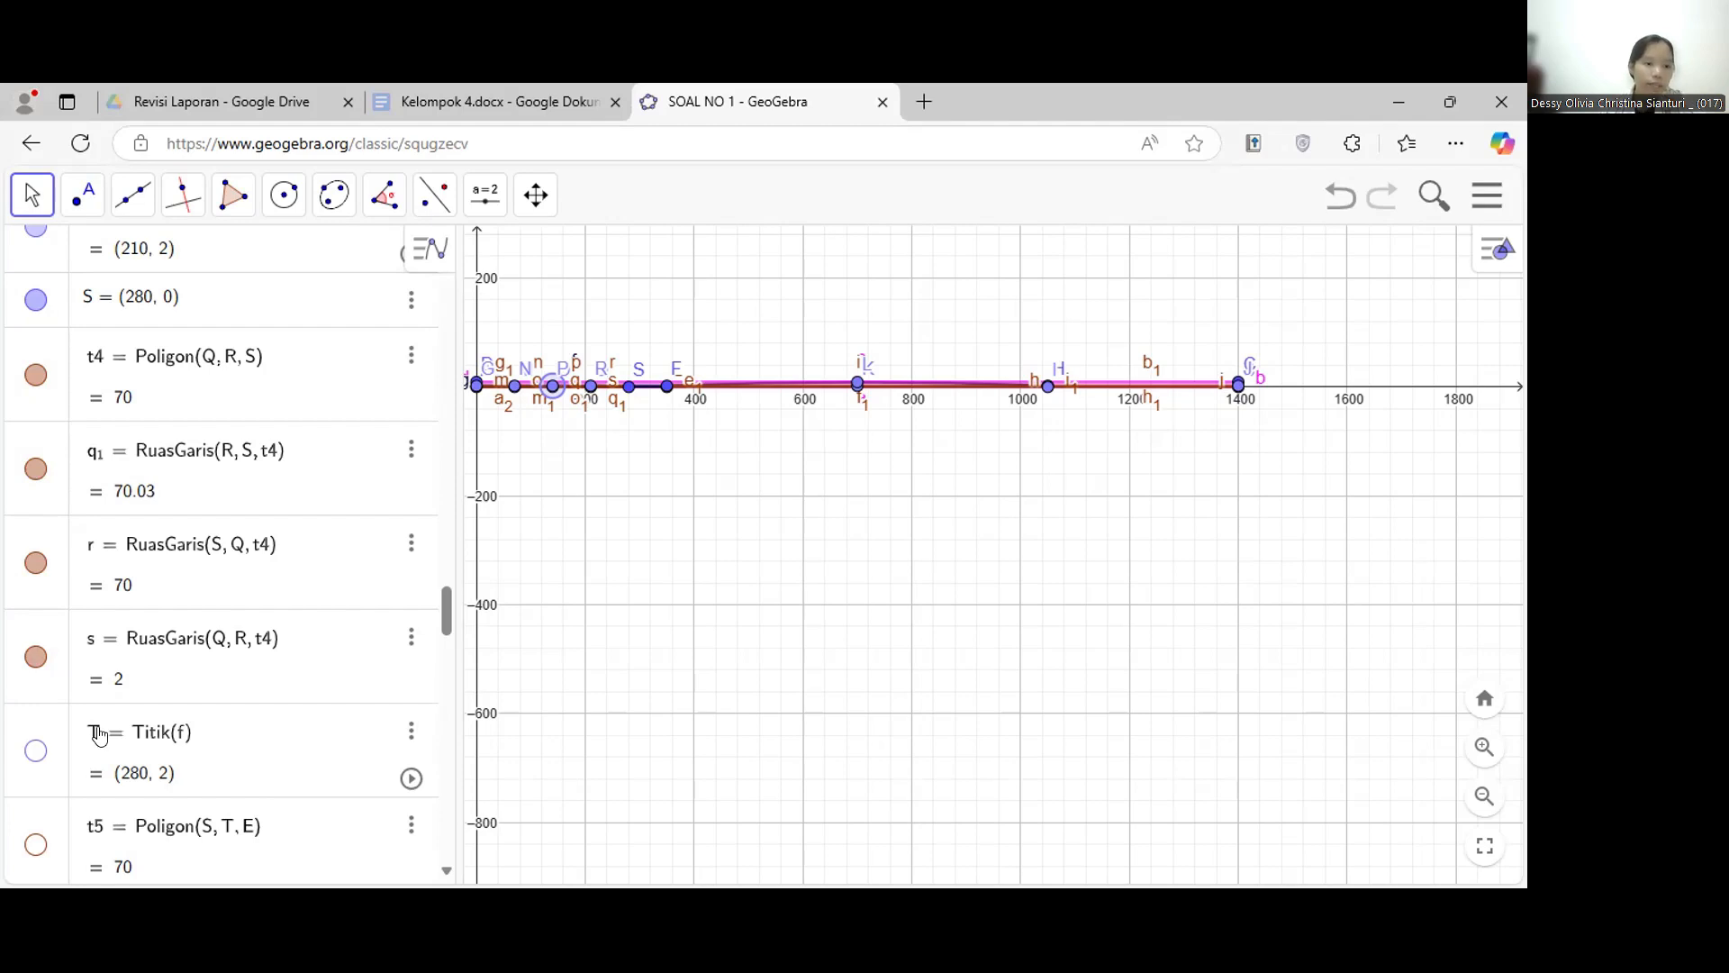
# - Show point T and the triangle t5 that it forms with S and E
pyautogui.scroll(-3, 93, 729)
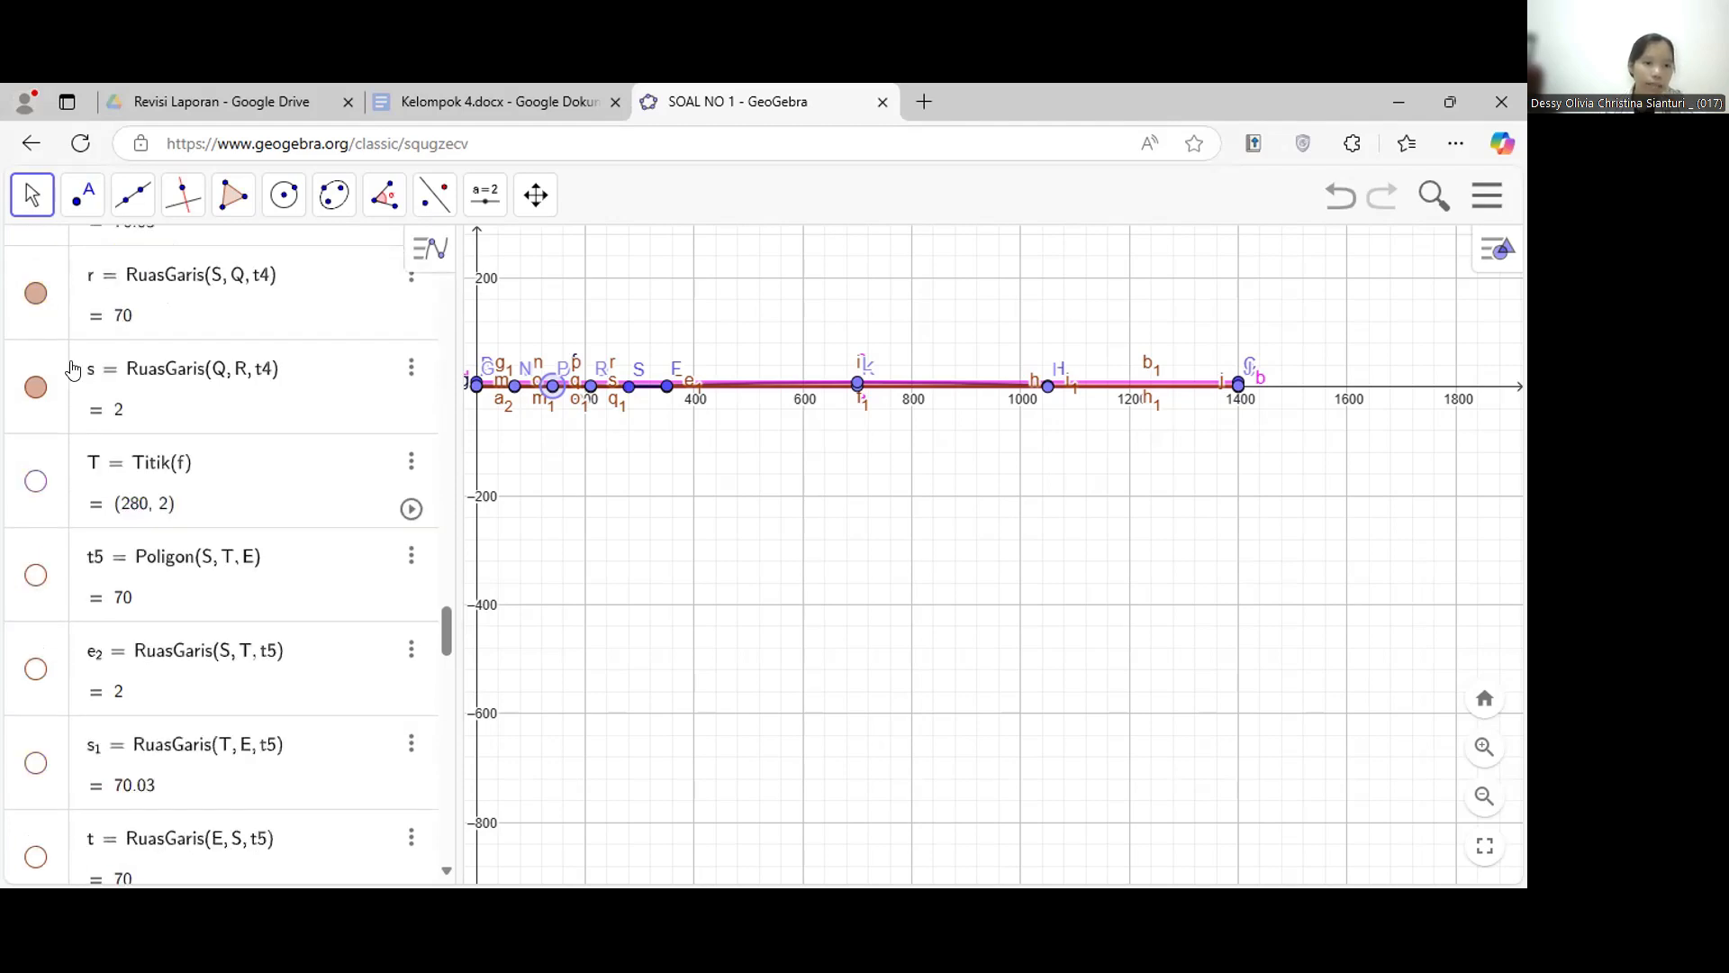
pyautogui.click(33, 481)
pyautogui.scroll(-2, 34, 482)
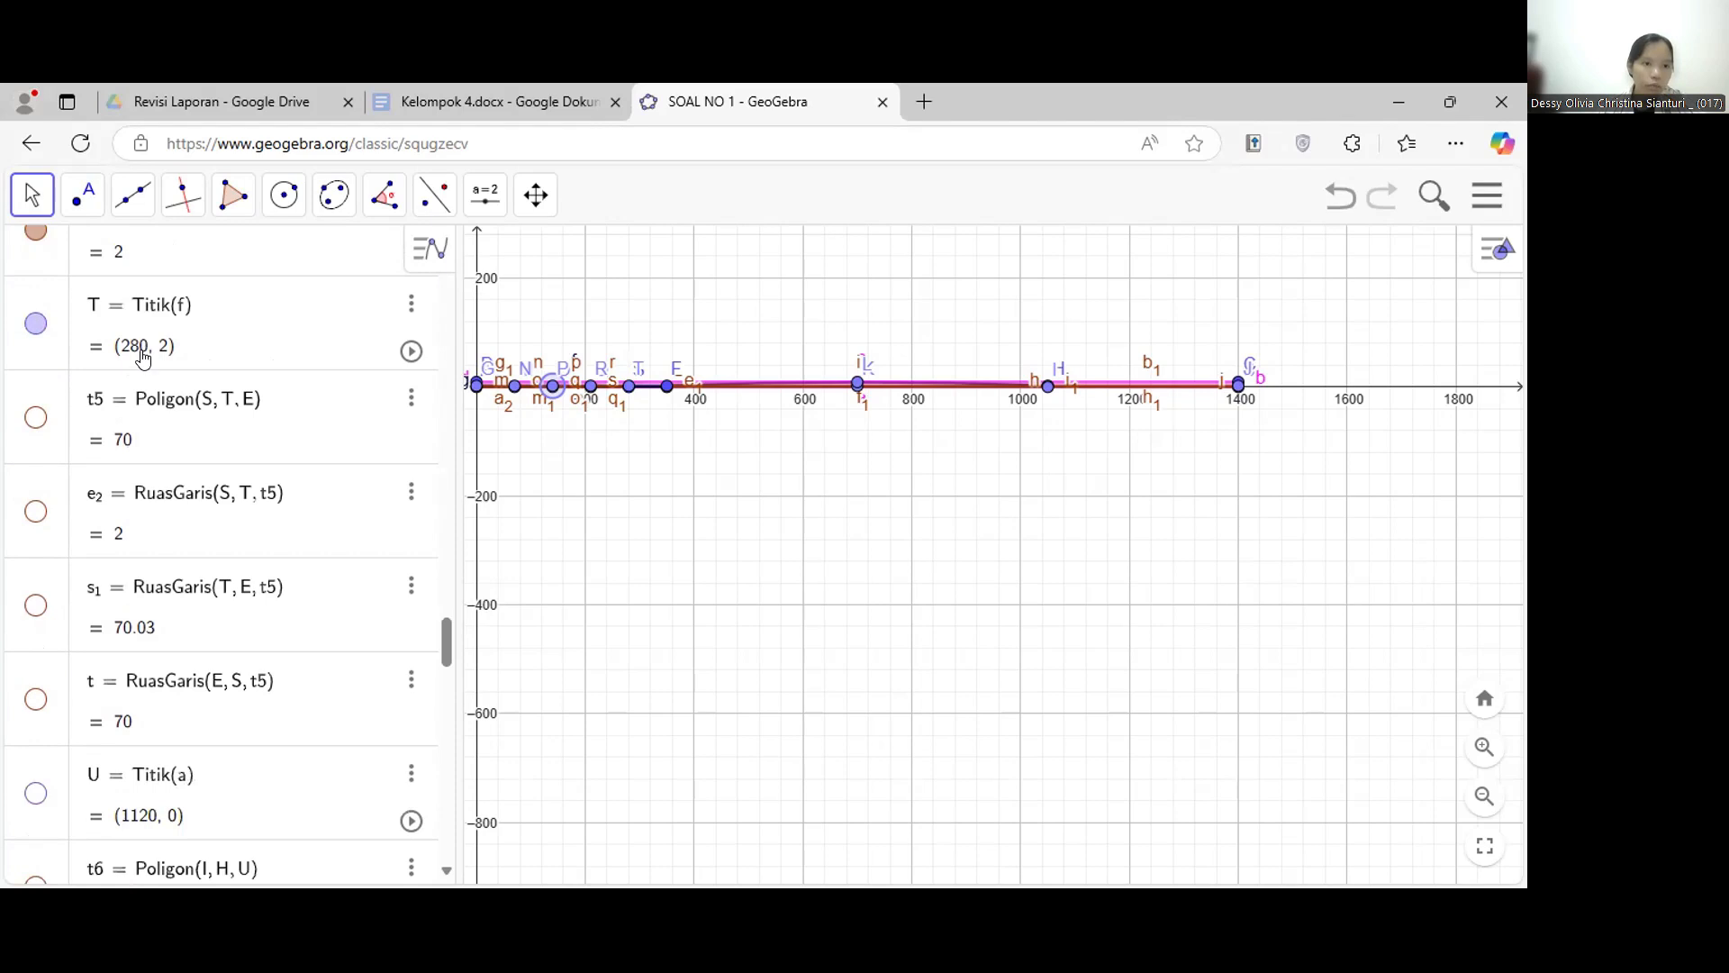
pyautogui.click(35, 417)
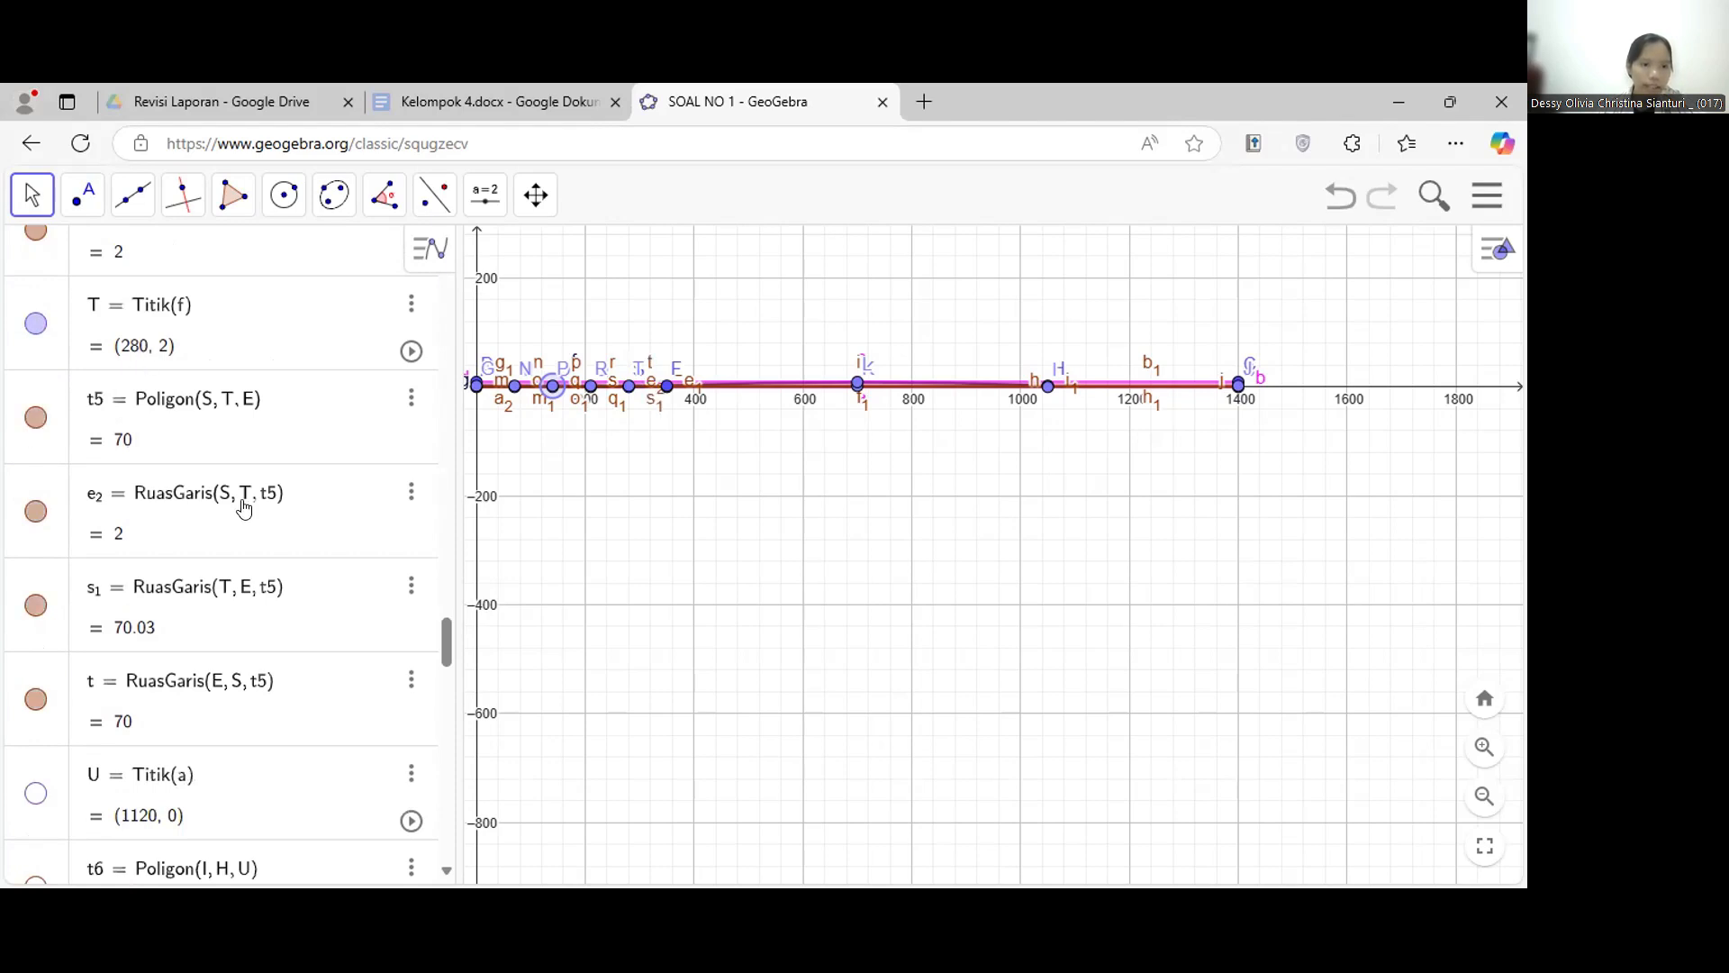
# - Show point U and the triangle t6 that it forms with I and H
pyautogui.scroll(-3, 46, 513)
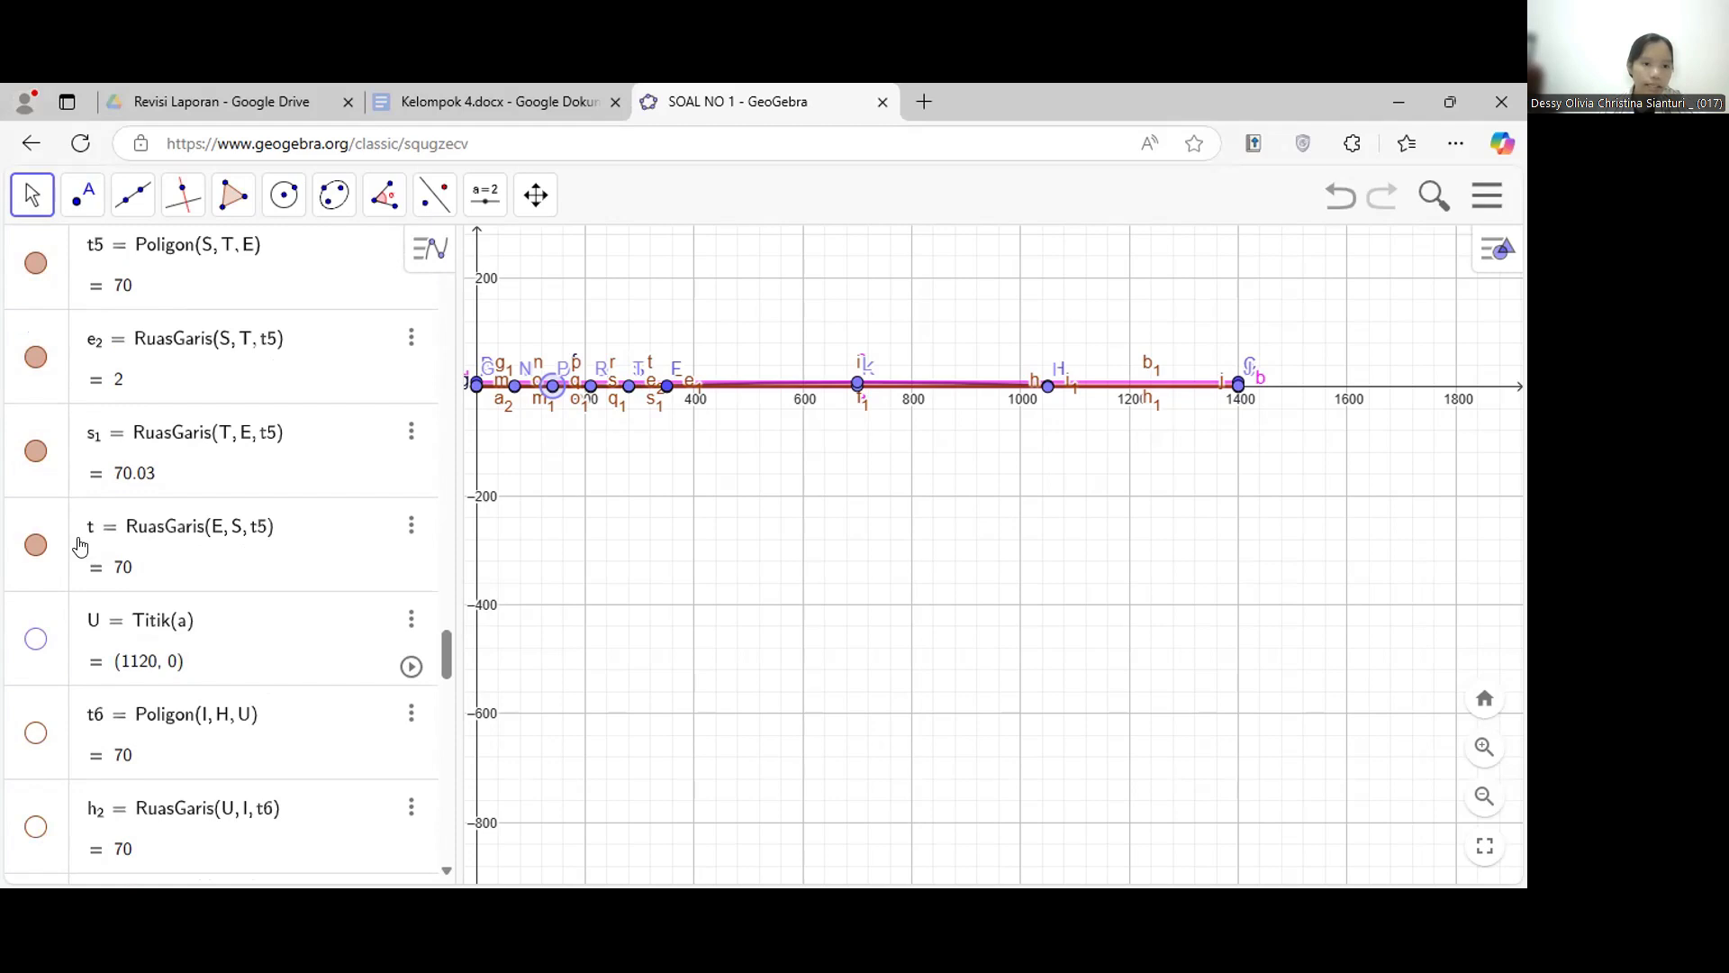
pyautogui.scroll(-3, 80, 546)
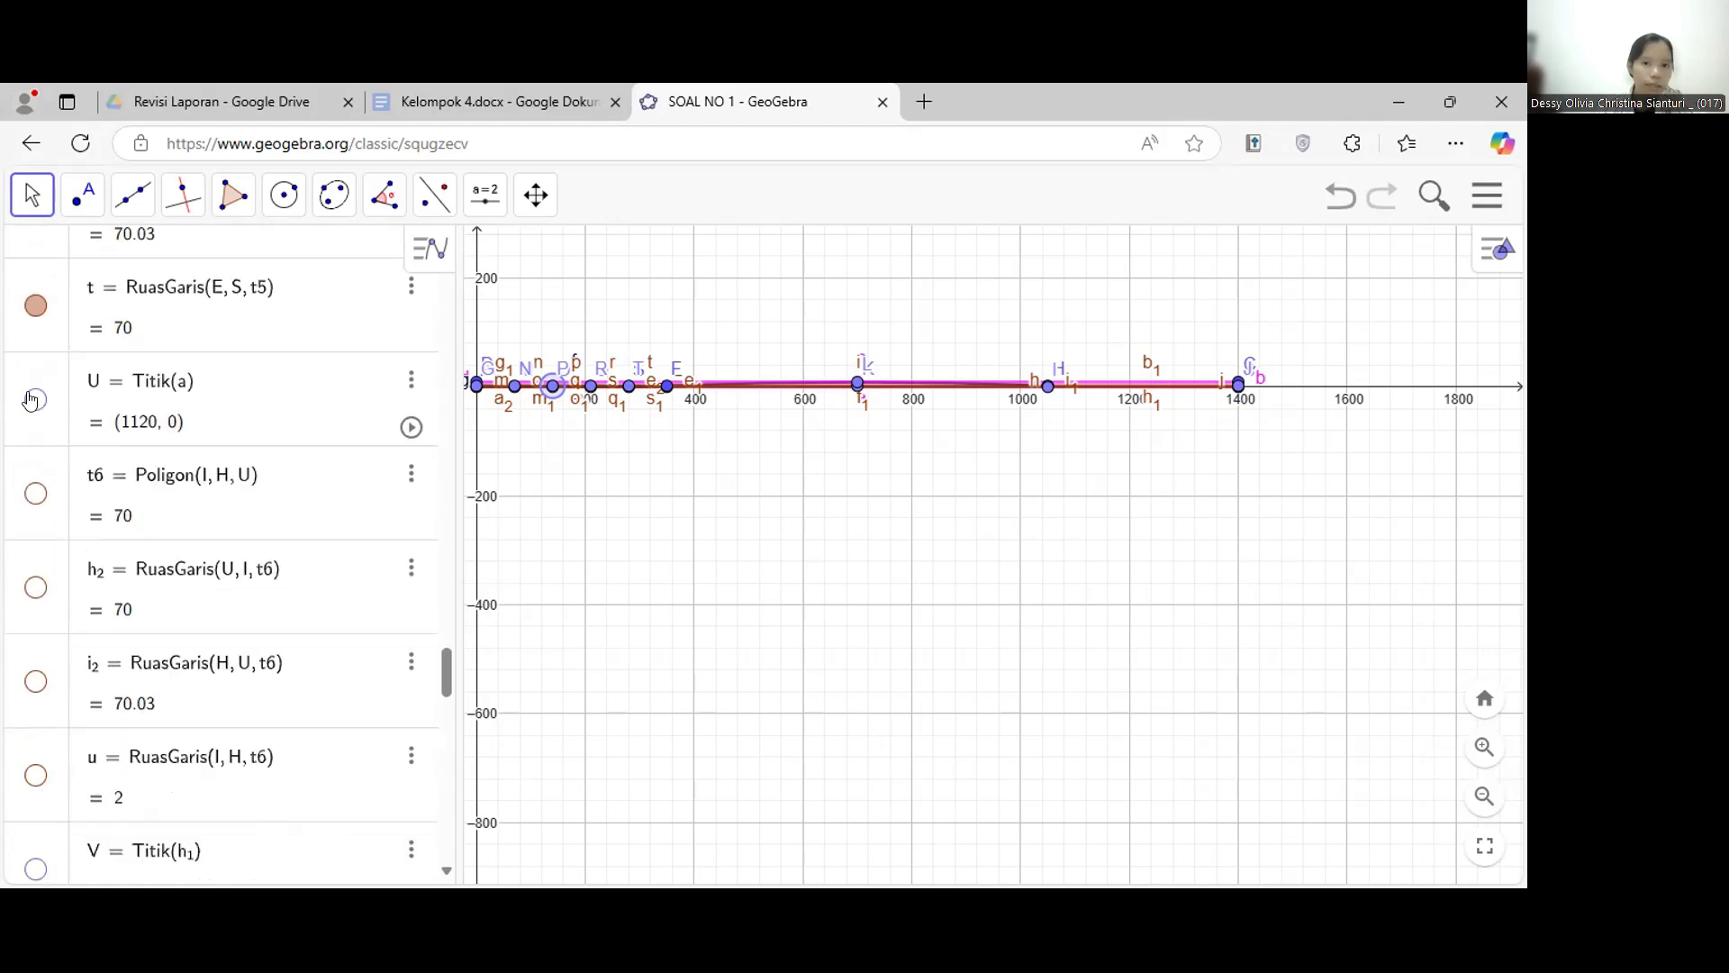
pyautogui.click(33, 399)
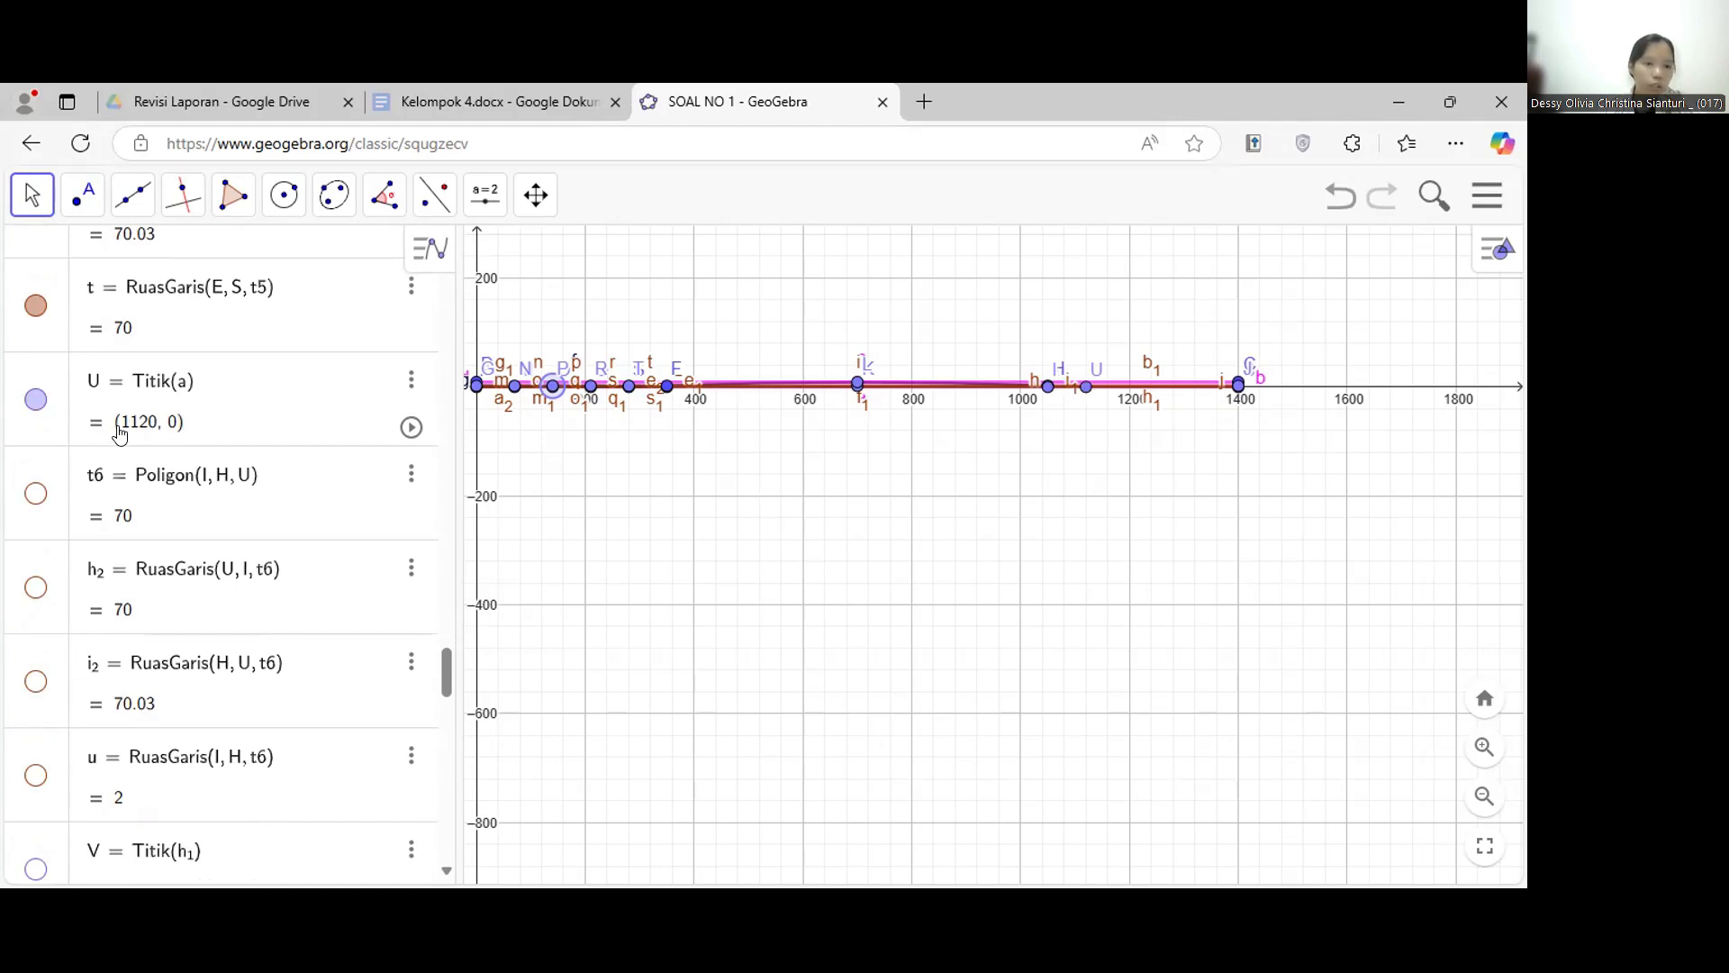
pyautogui.click(35, 493)
# - Show points V and W and the triangle t7 they form with U
pyautogui.scroll(-2, 153, 549)
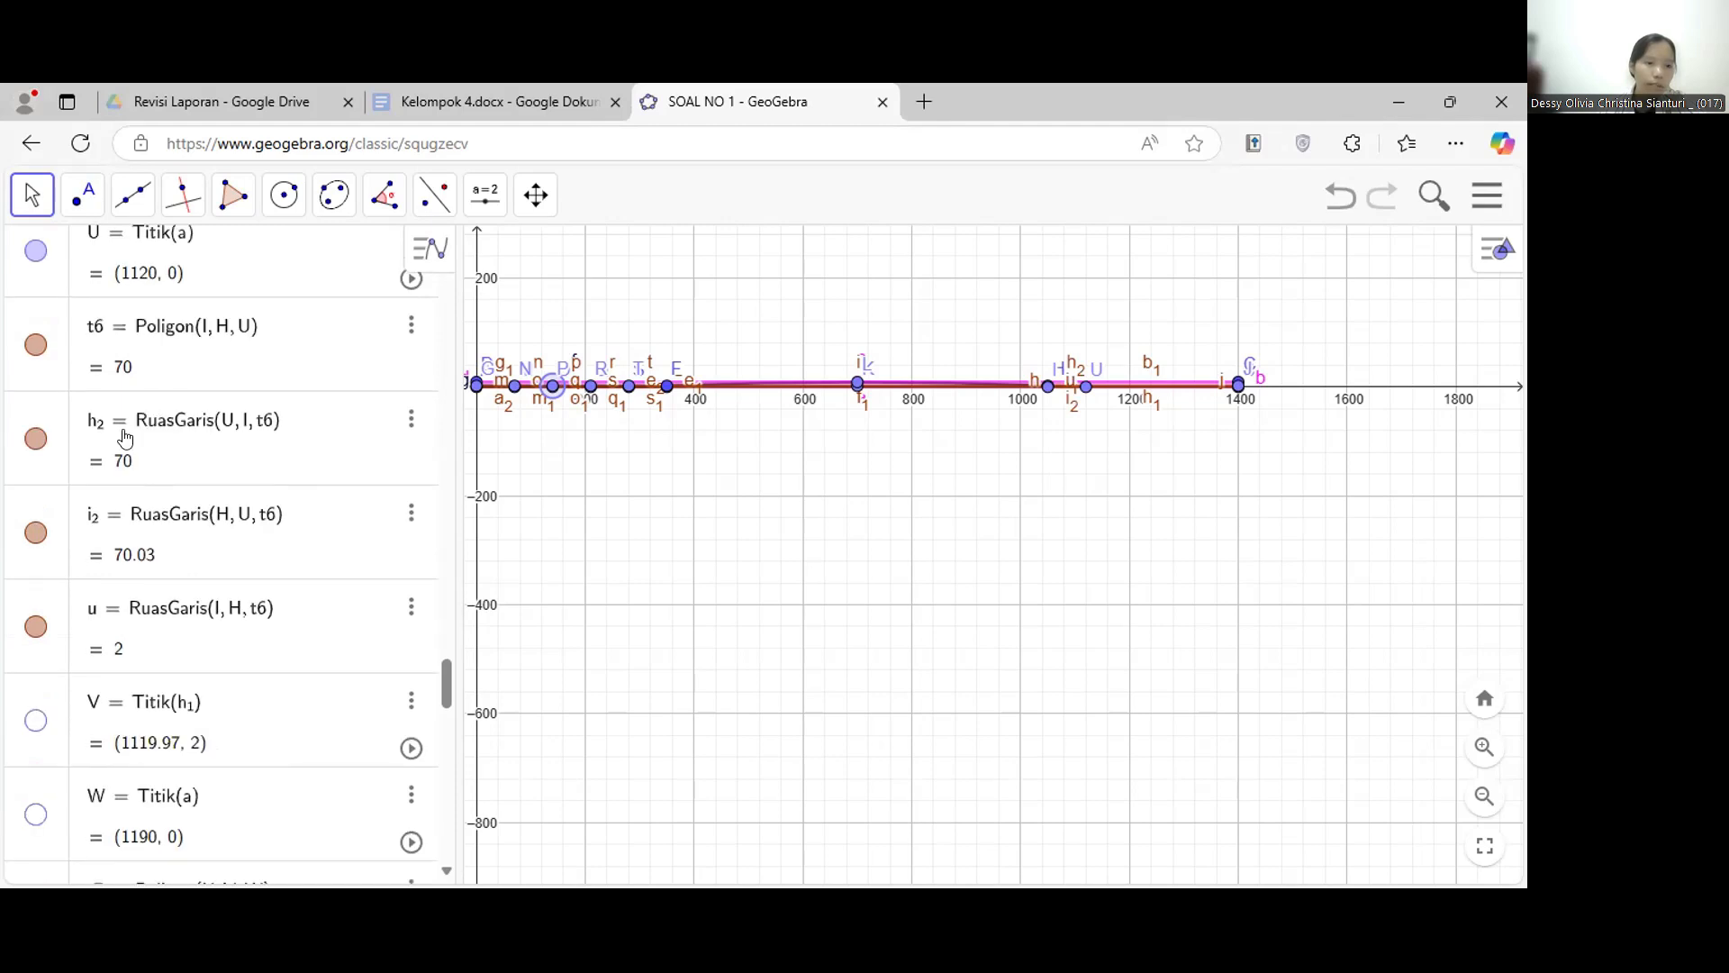
pyautogui.scroll(-2, 138, 528)
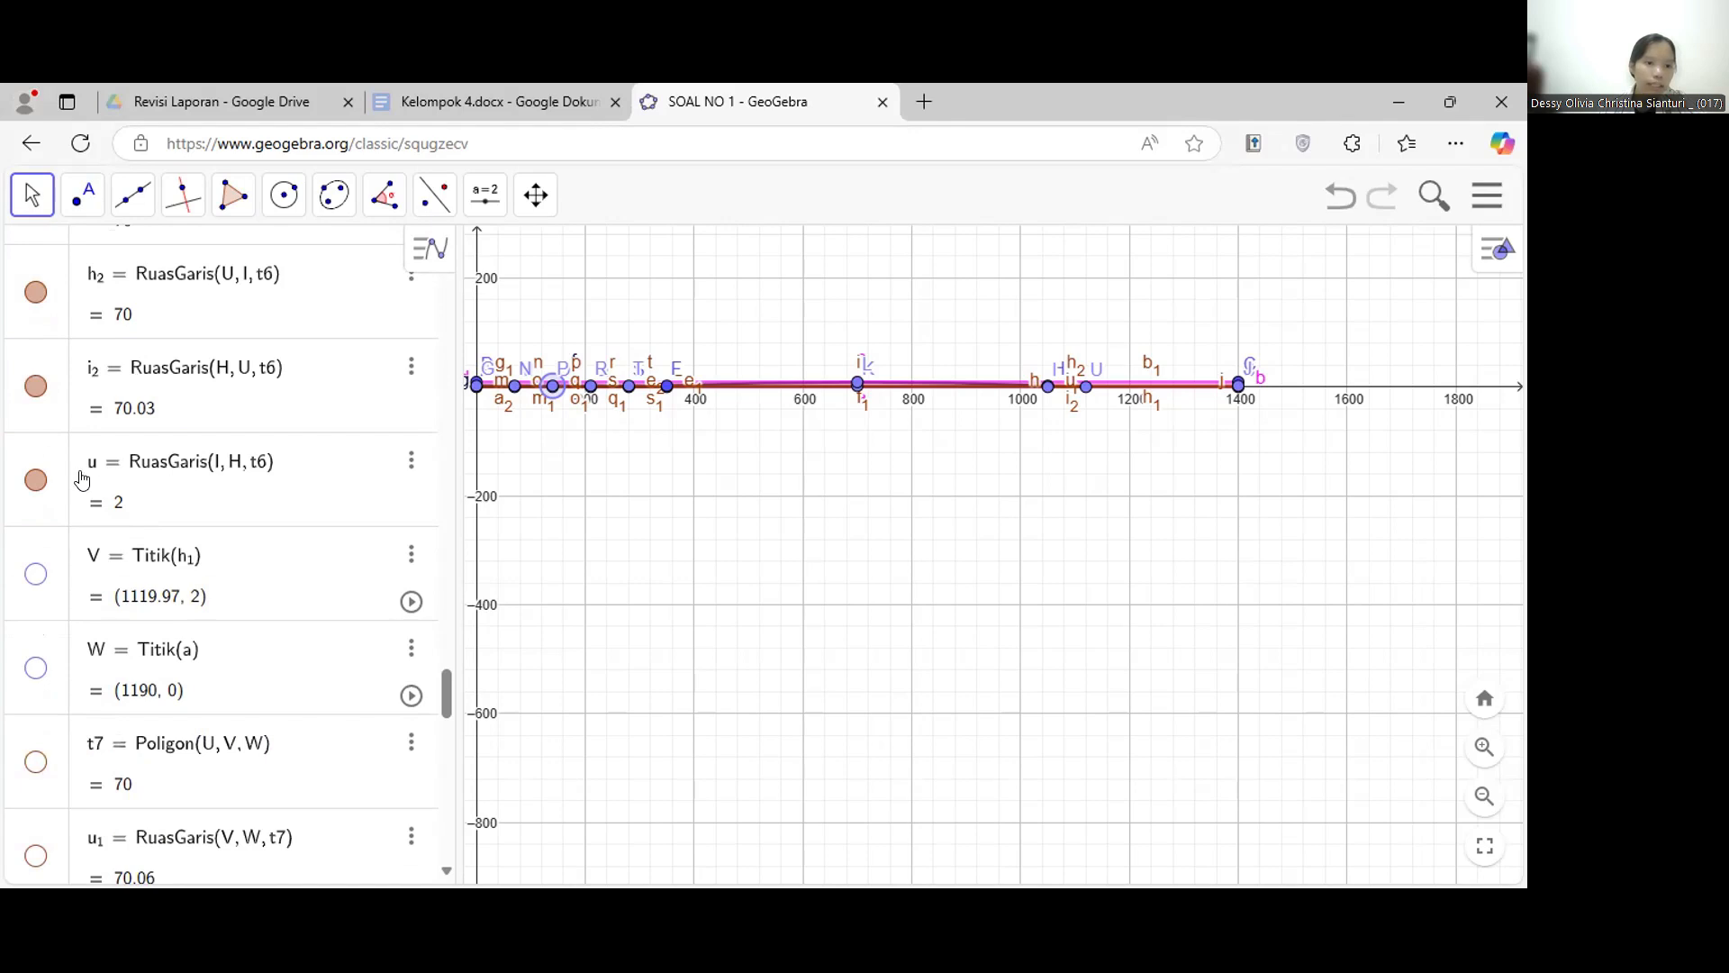
pyautogui.scroll(-3, 85, 477)
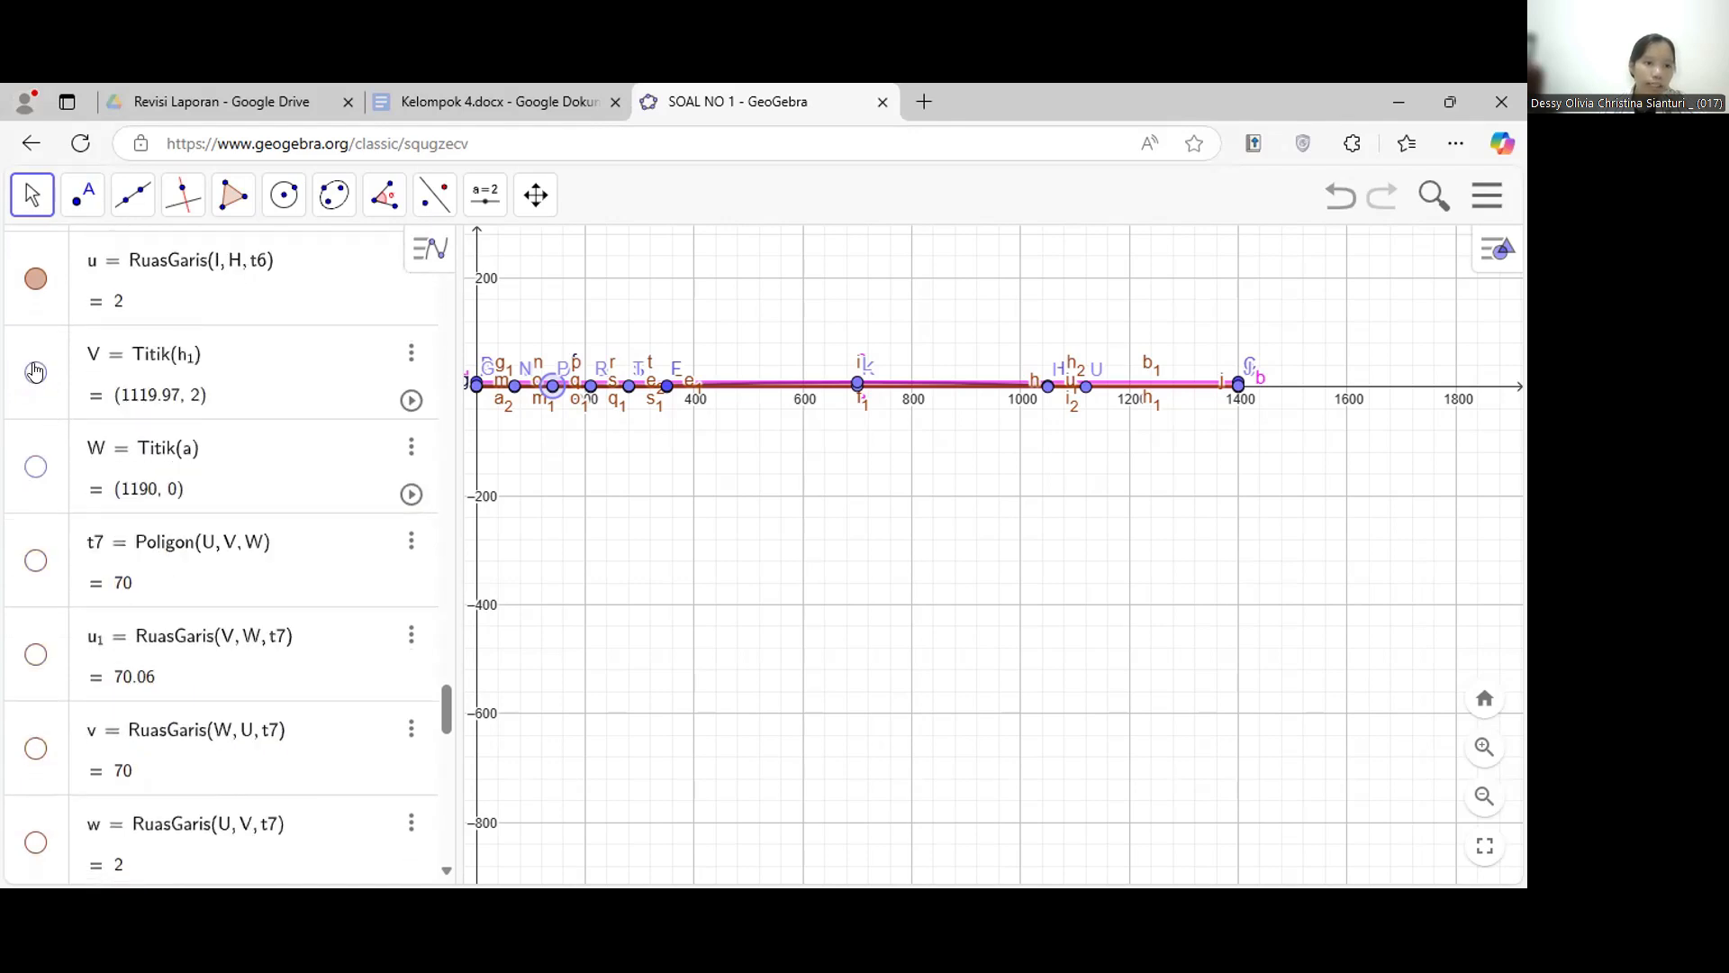
pyautogui.click(35, 371)
pyautogui.click(35, 466)
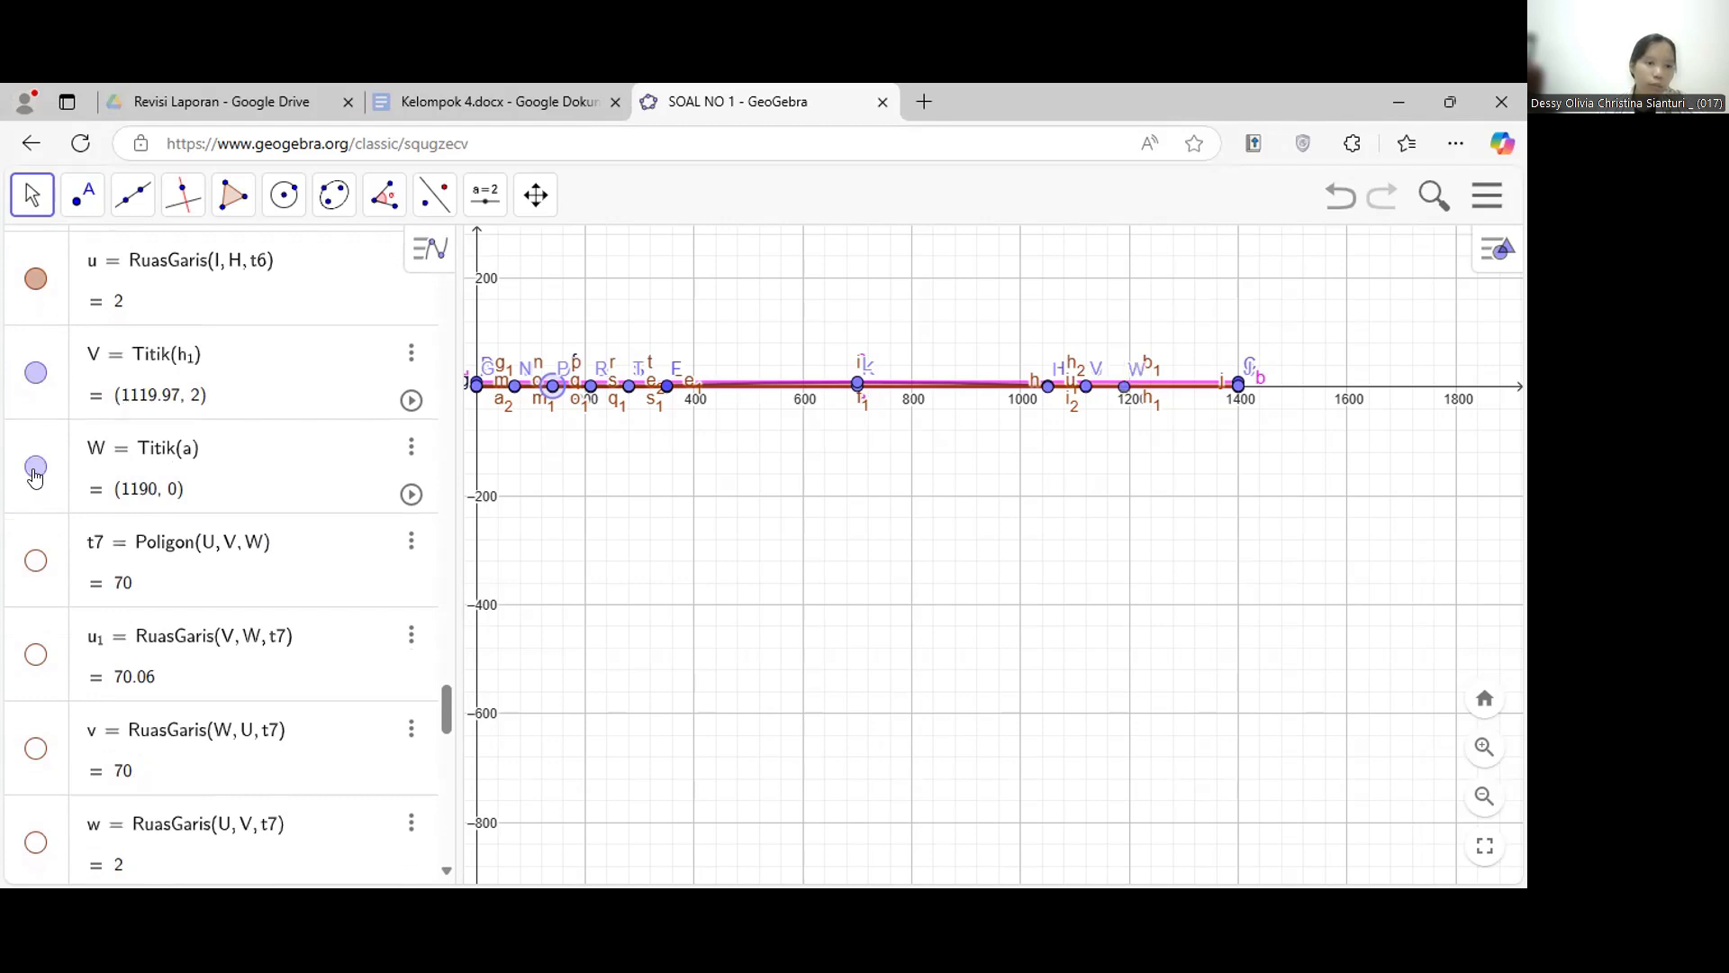
pyautogui.click(36, 560)
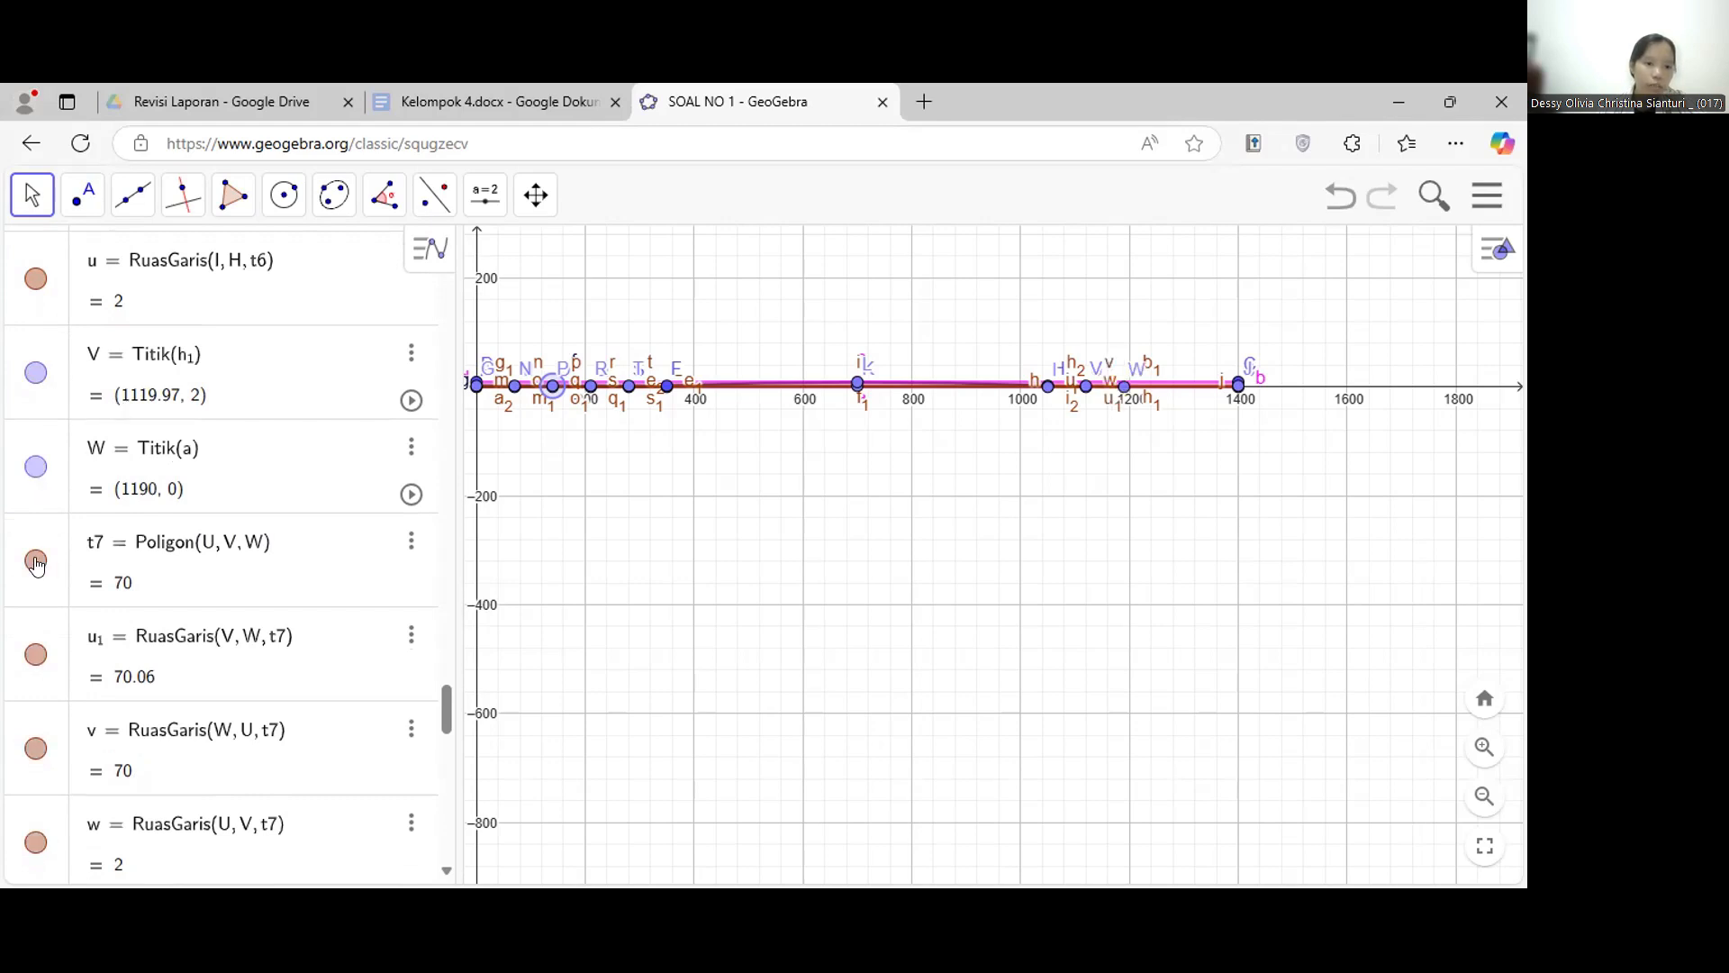
# - Show points Z and A₁ and the triangle t8 they form with W
pyautogui.scroll(-3, 36, 566)
pyautogui.scroll(-1, 58, 441)
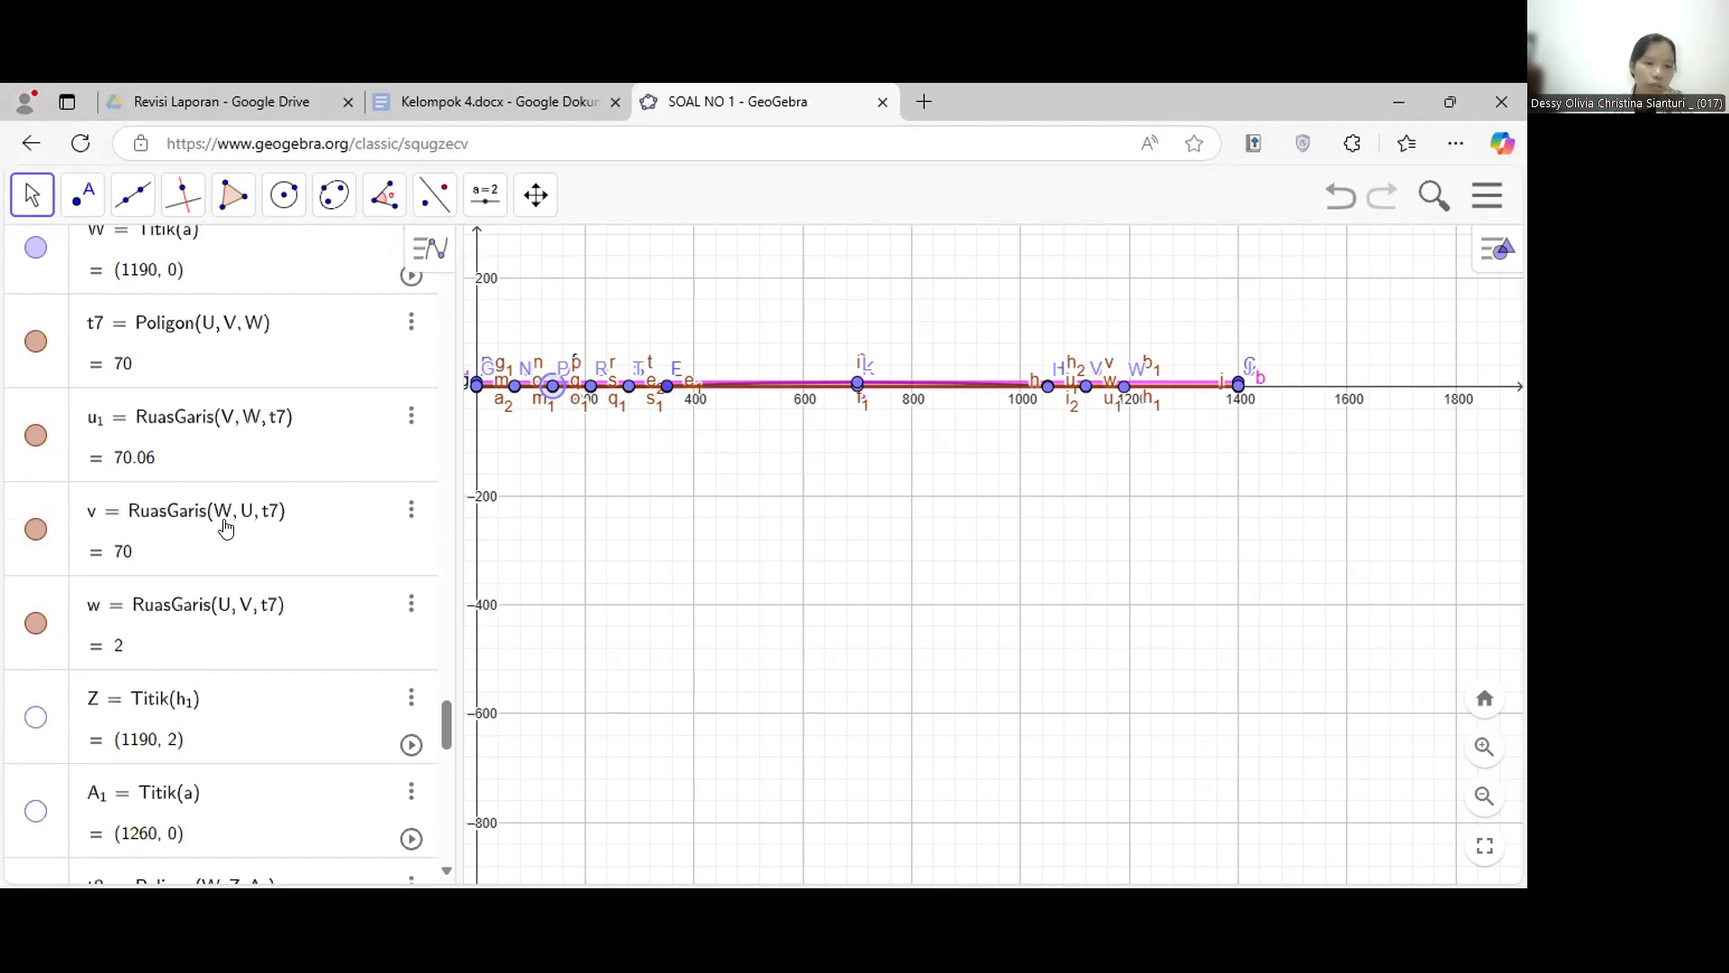
pyautogui.scroll(-2, 120, 648)
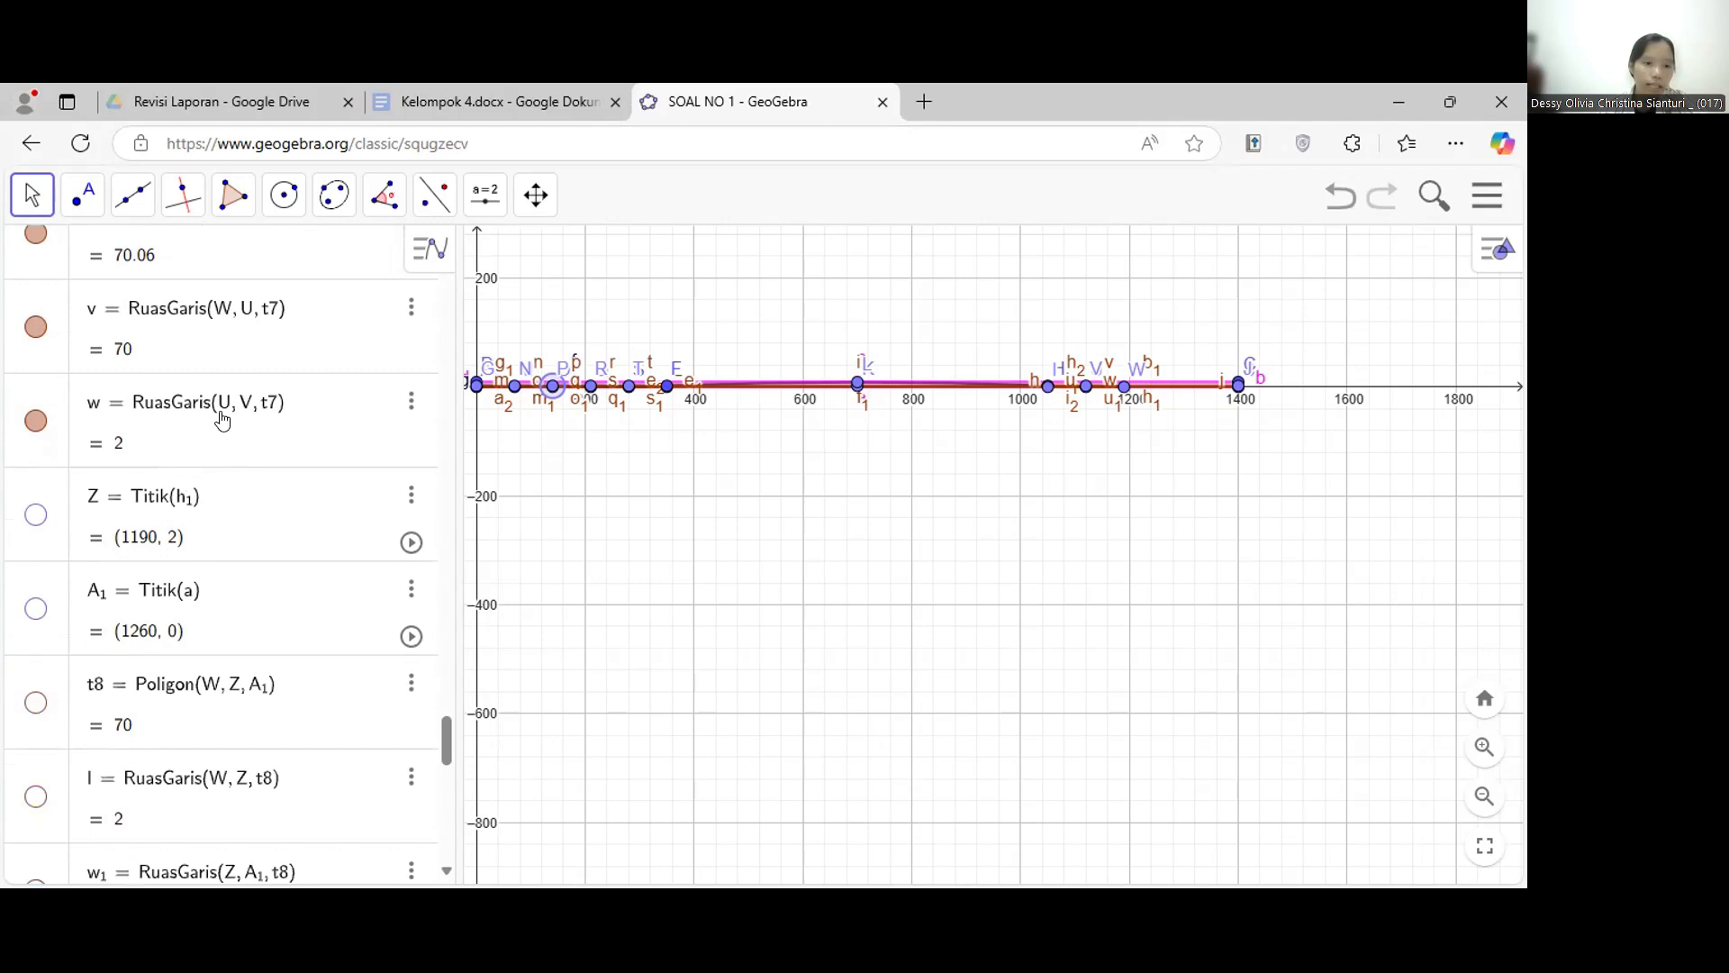
pyautogui.click(35, 515)
pyautogui.scroll(-1, 35, 514)
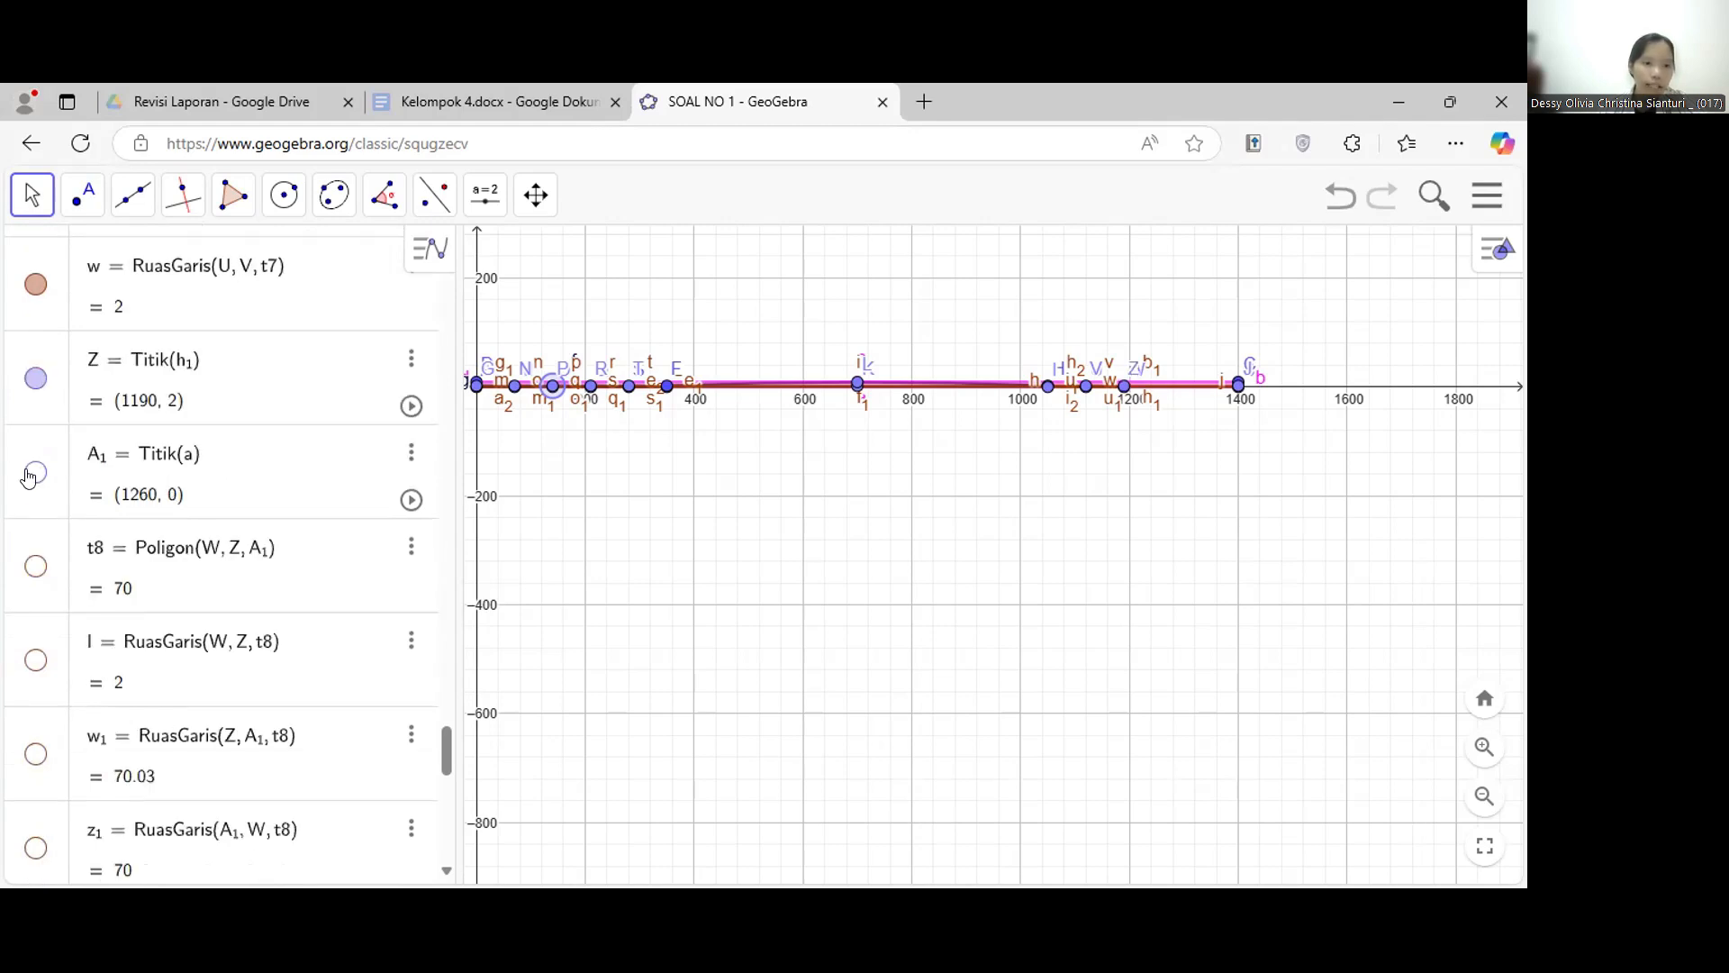
pyautogui.click(32, 474)
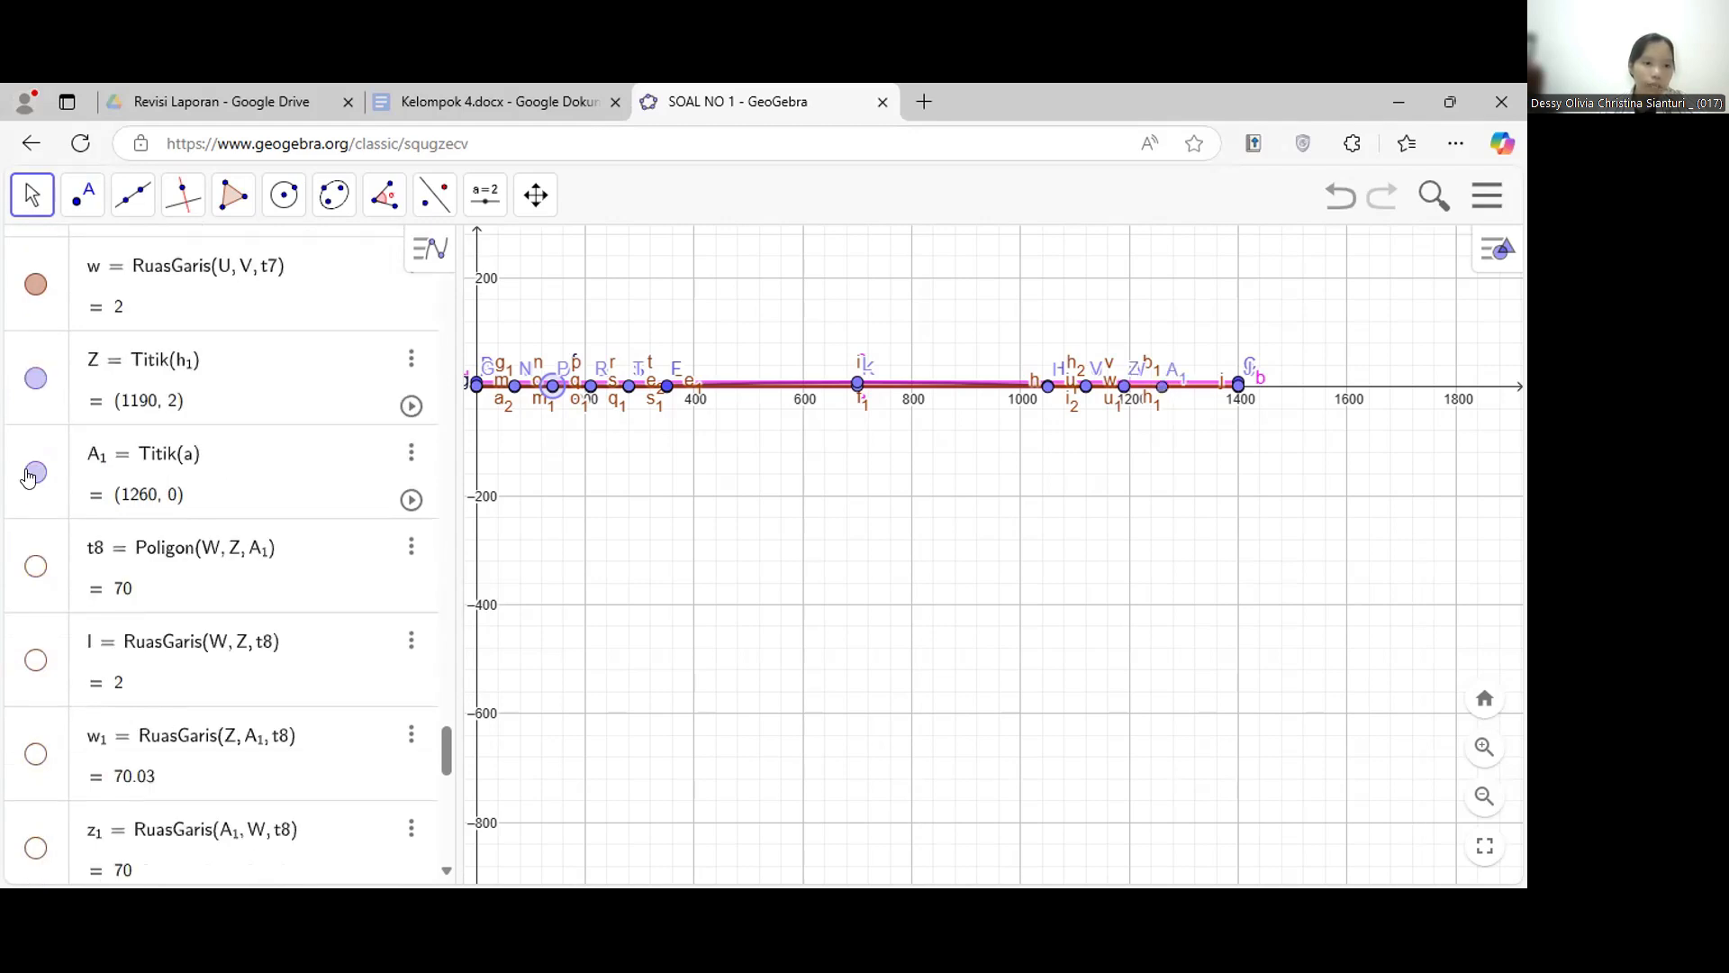
pyautogui.click(36, 569)
# - Show points B₁ and C₁ and the triangle t9 they form with A₁
pyautogui.scroll(-1, 278, 402)
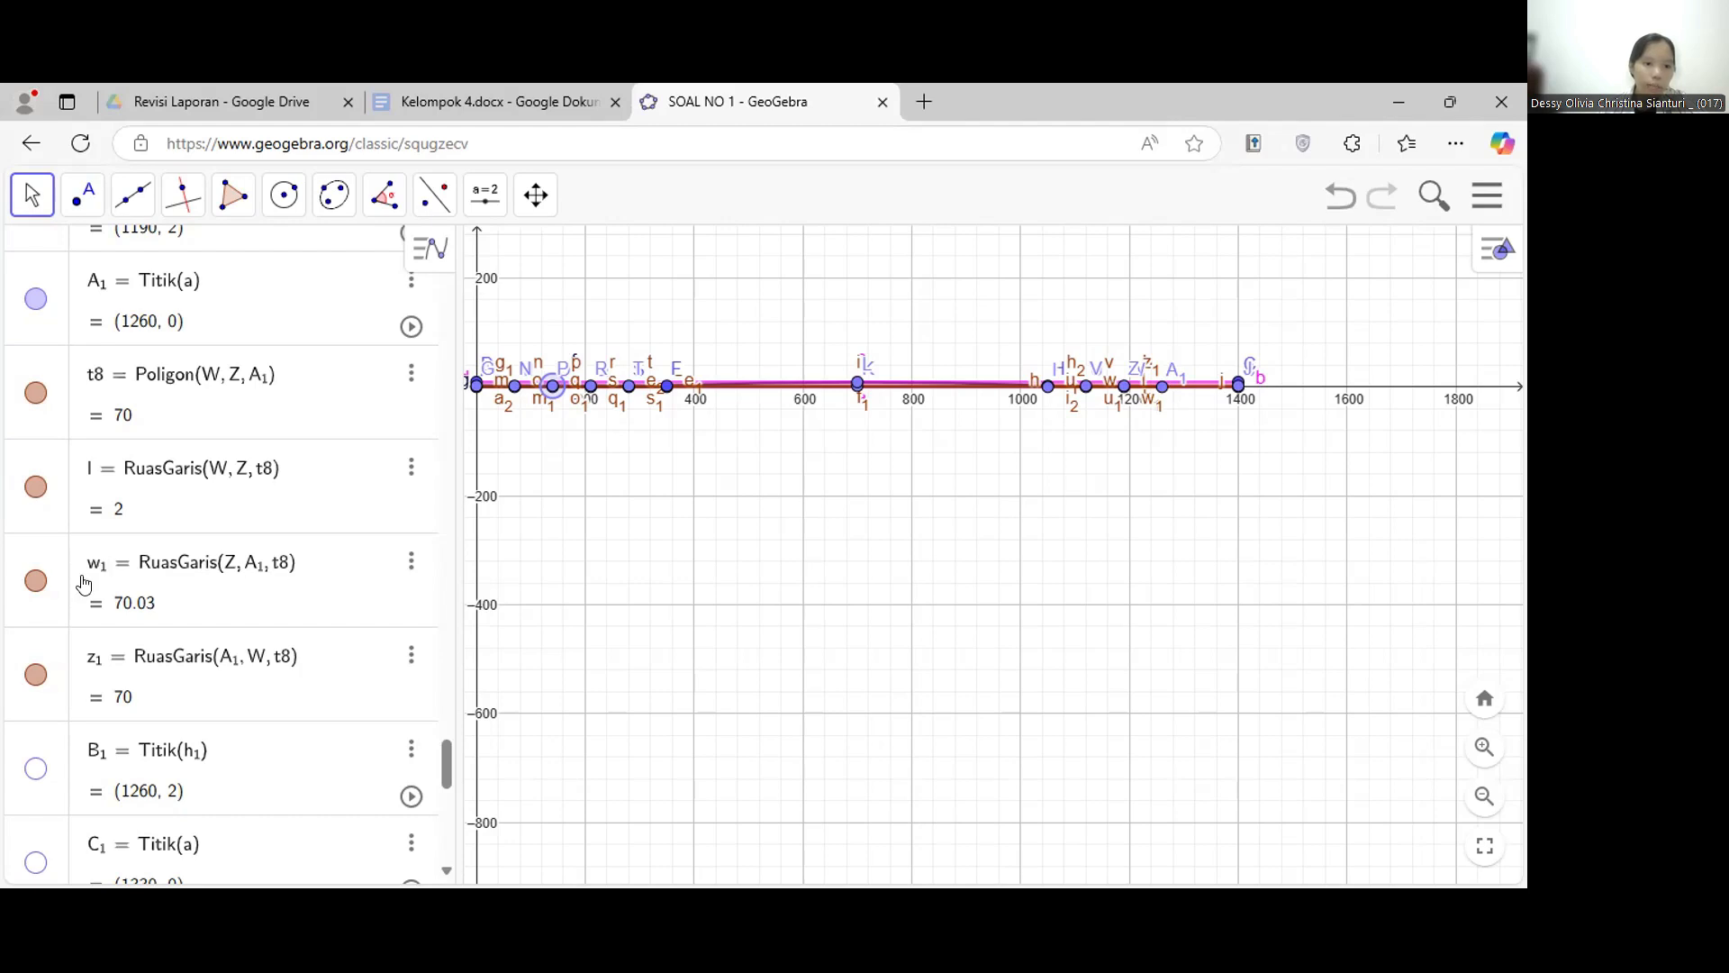
pyautogui.scroll(-3, 250, 438)
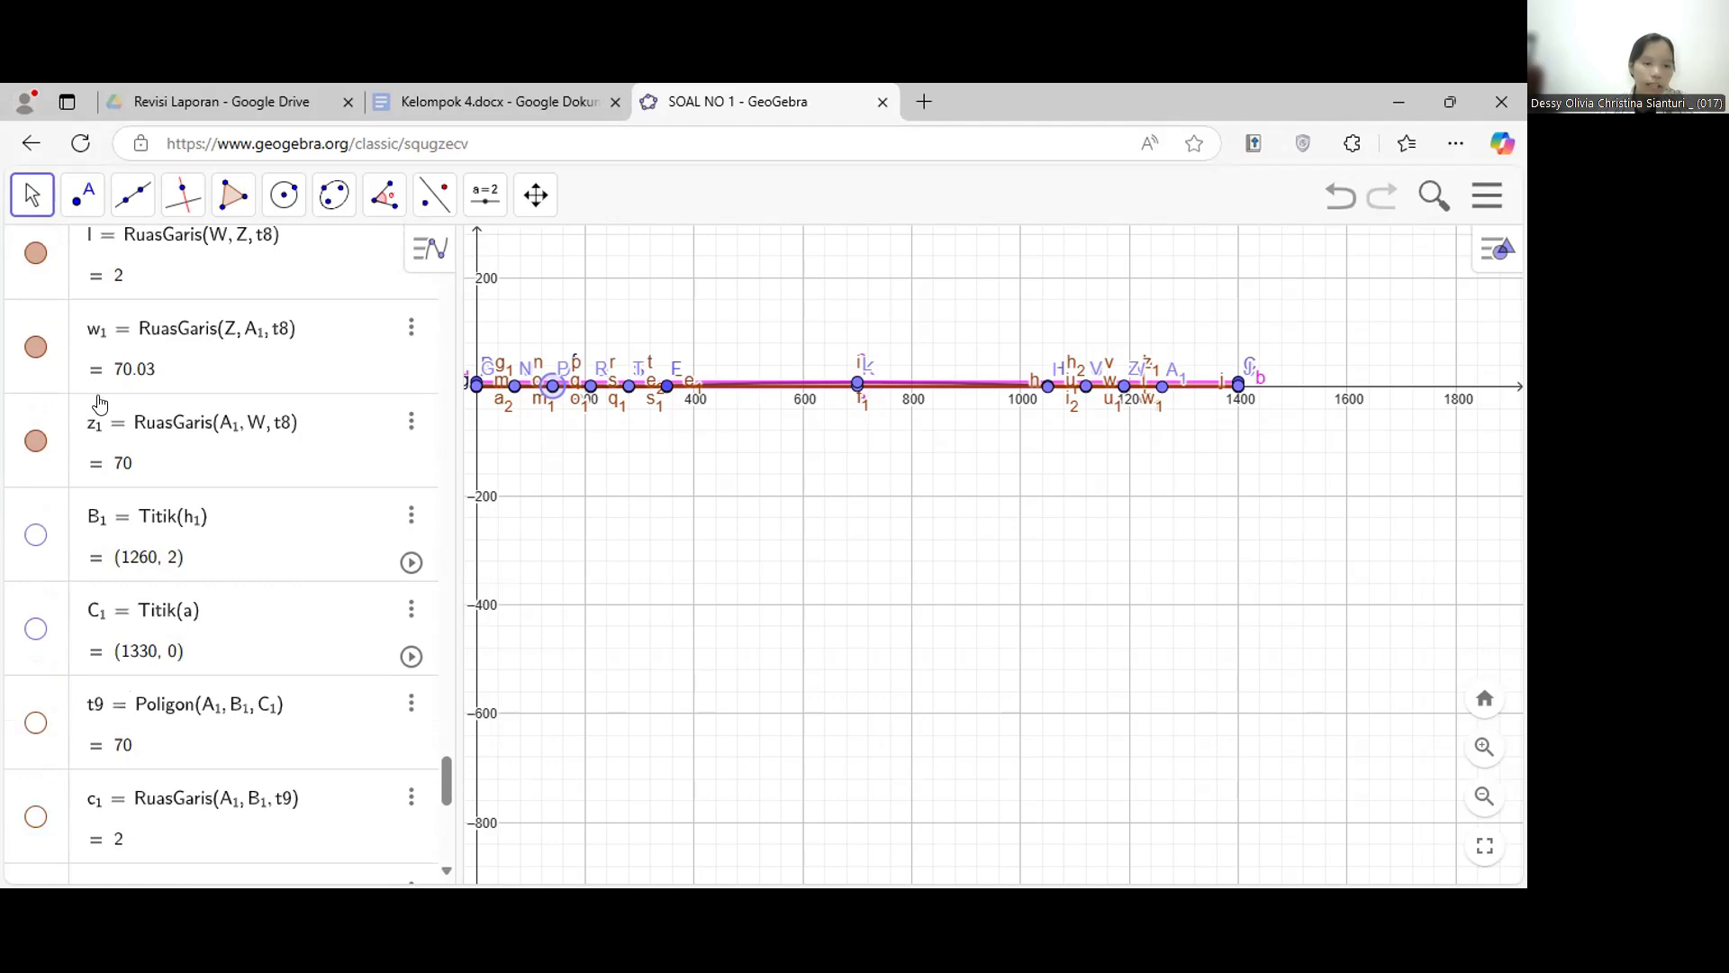
pyautogui.scroll(-2, 127, 462)
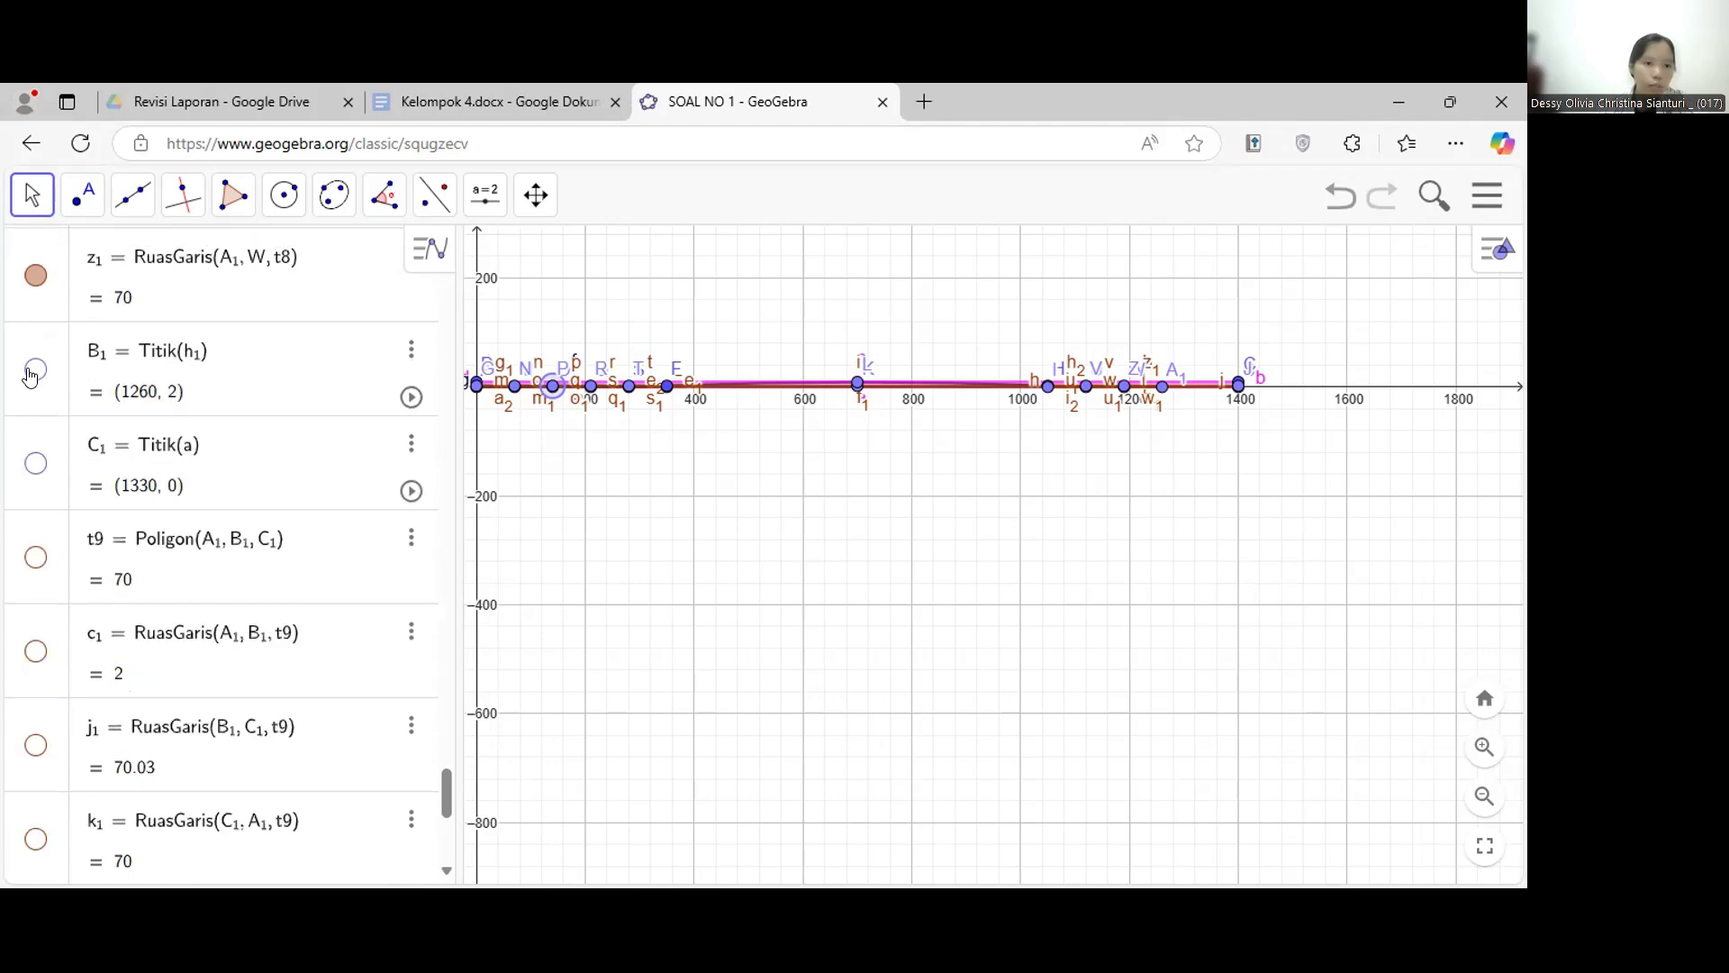
pyautogui.click(30, 375)
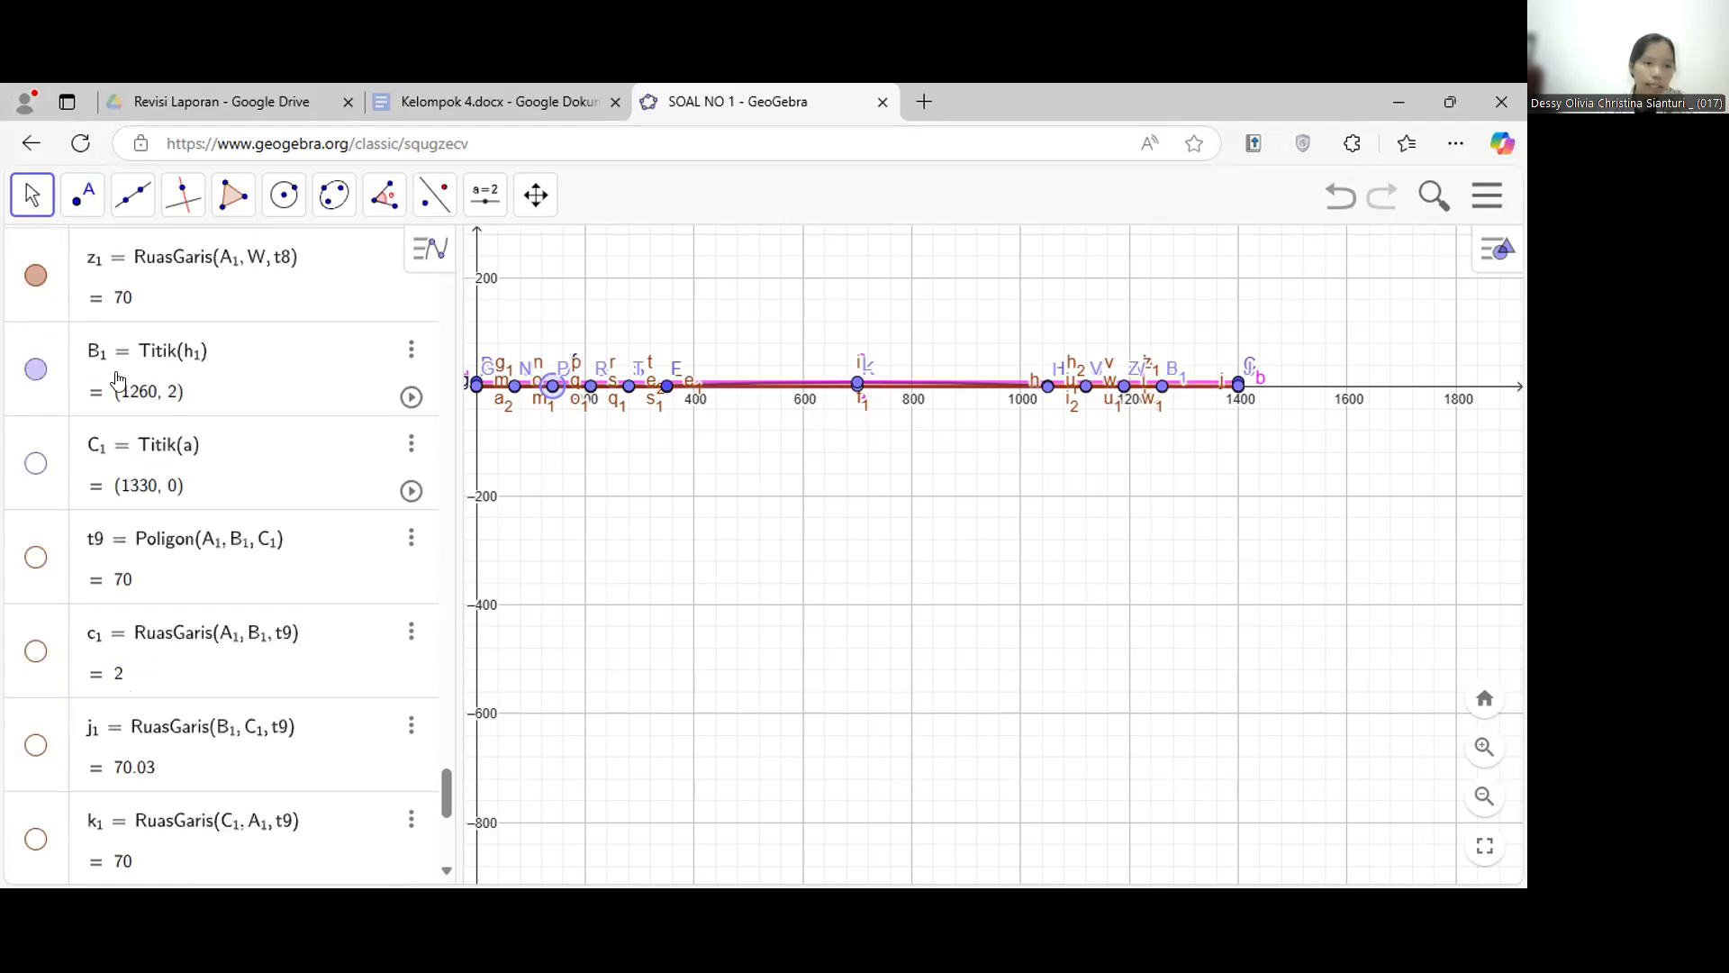
pyautogui.click(29, 462)
pyautogui.click(34, 560)
# - Show point D₁ and the triangle t10 that it forms with C₁ and B
pyautogui.scroll(-2, 33, 563)
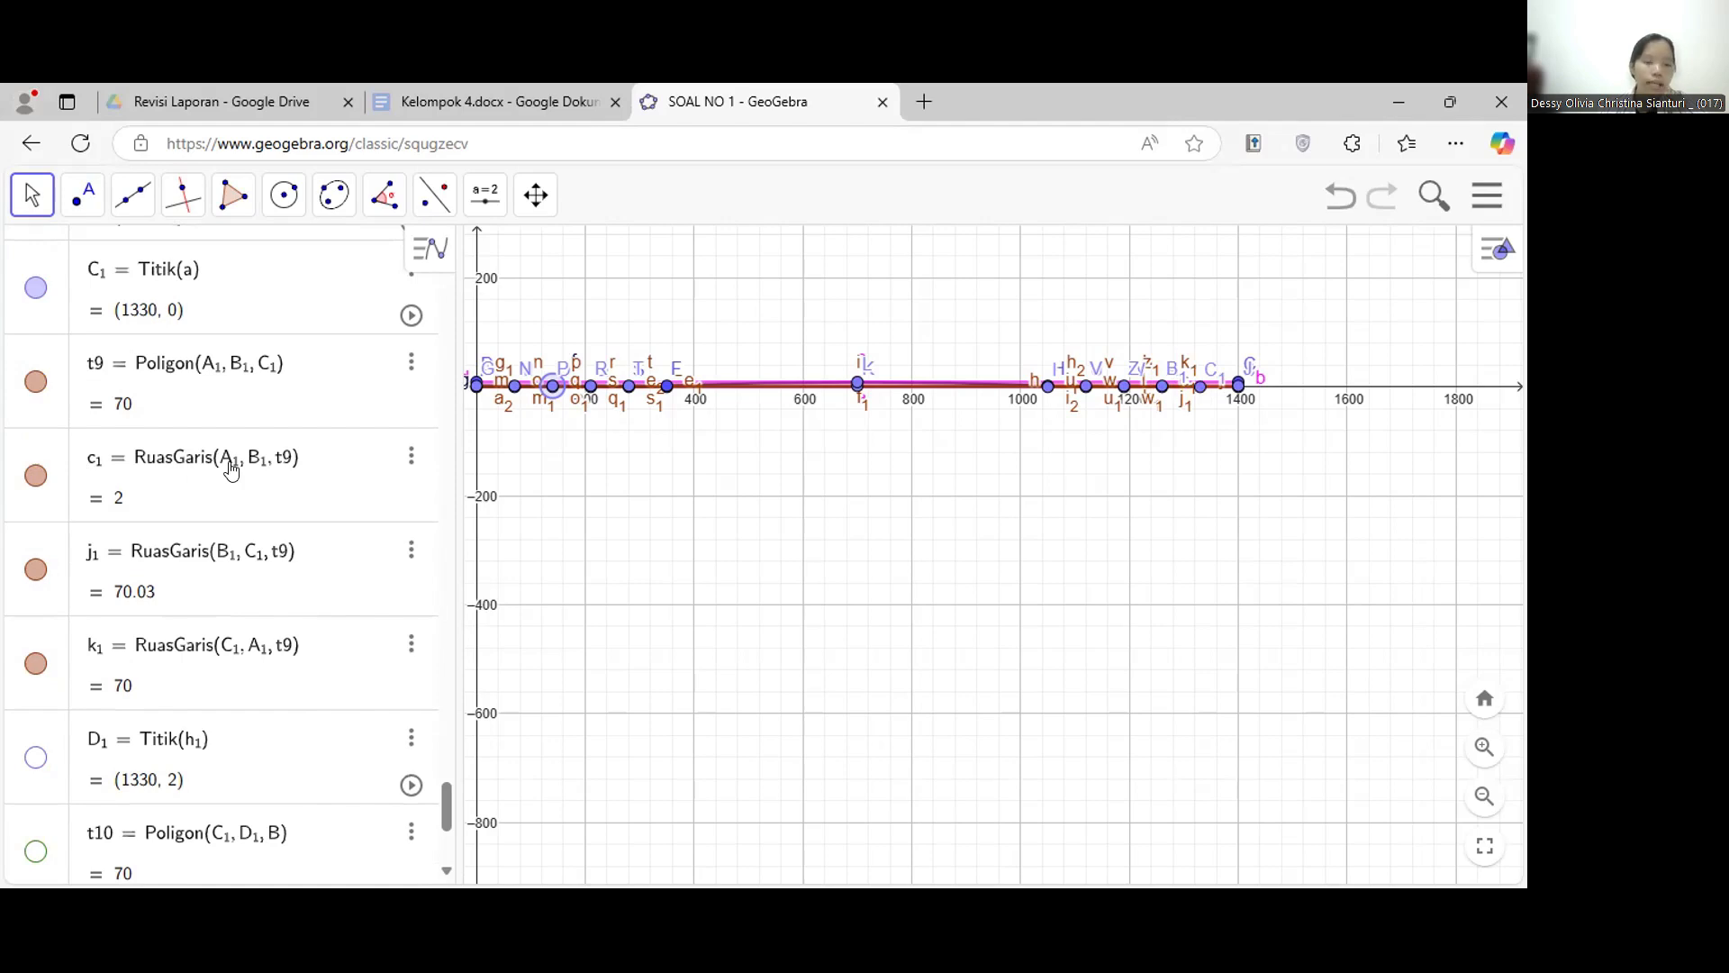
pyautogui.scroll(-3, 67, 583)
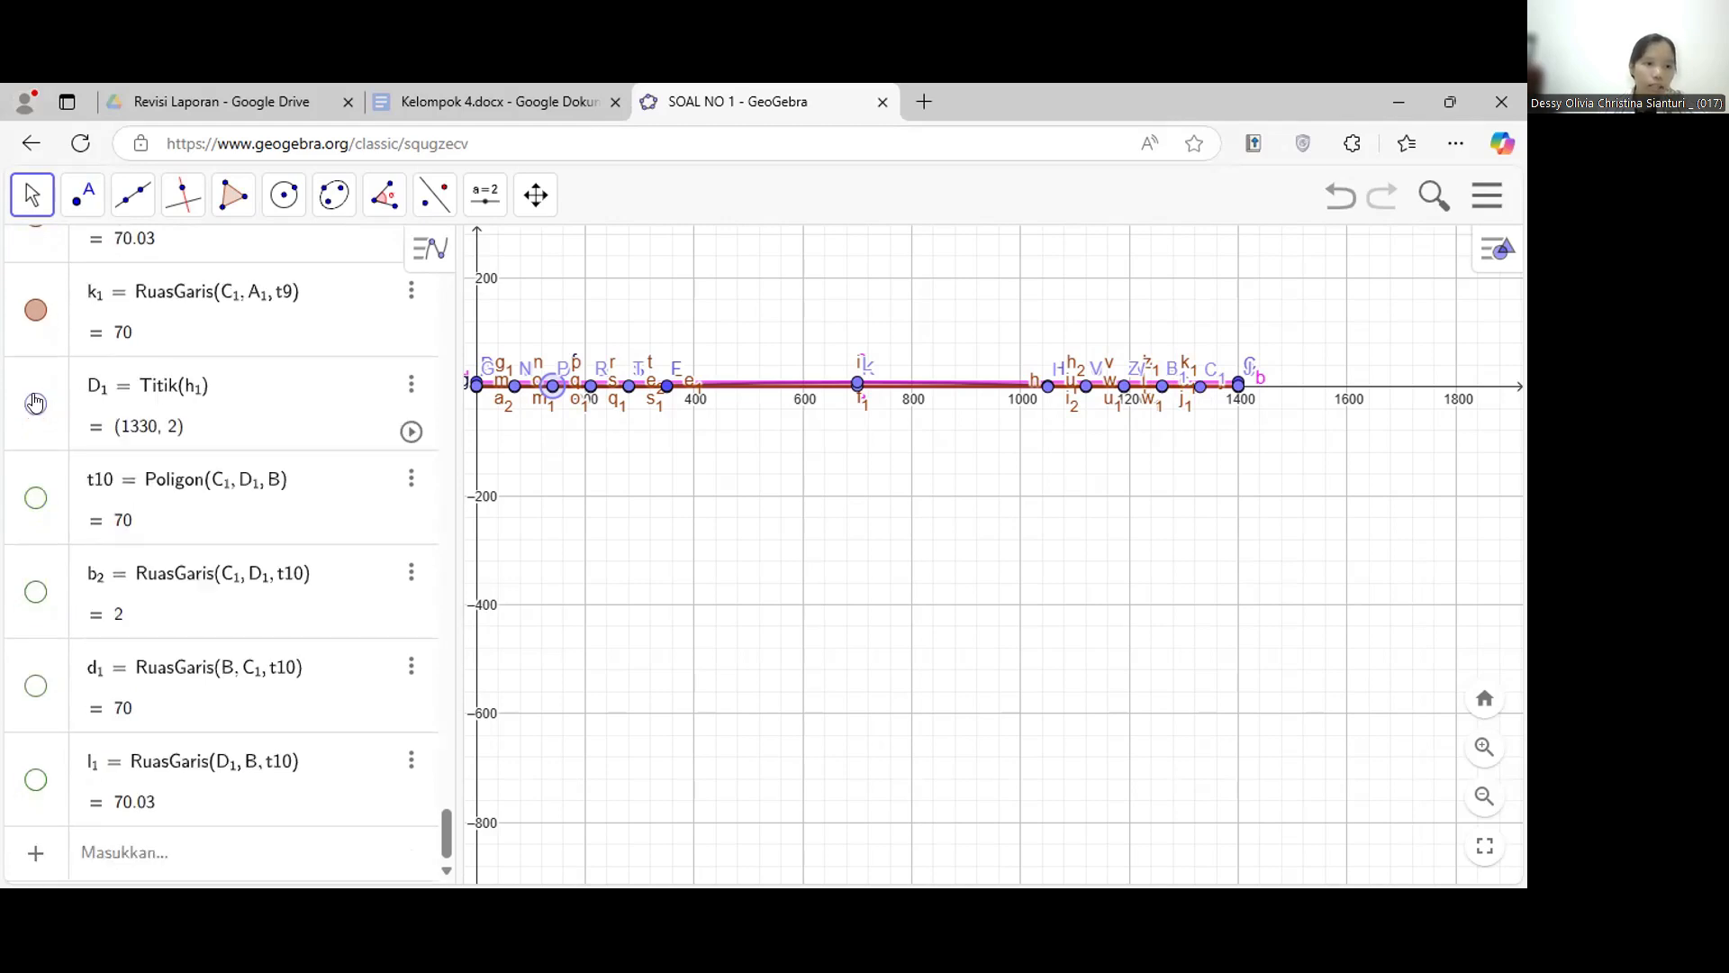
pyautogui.click(35, 402)
pyautogui.click(36, 497)
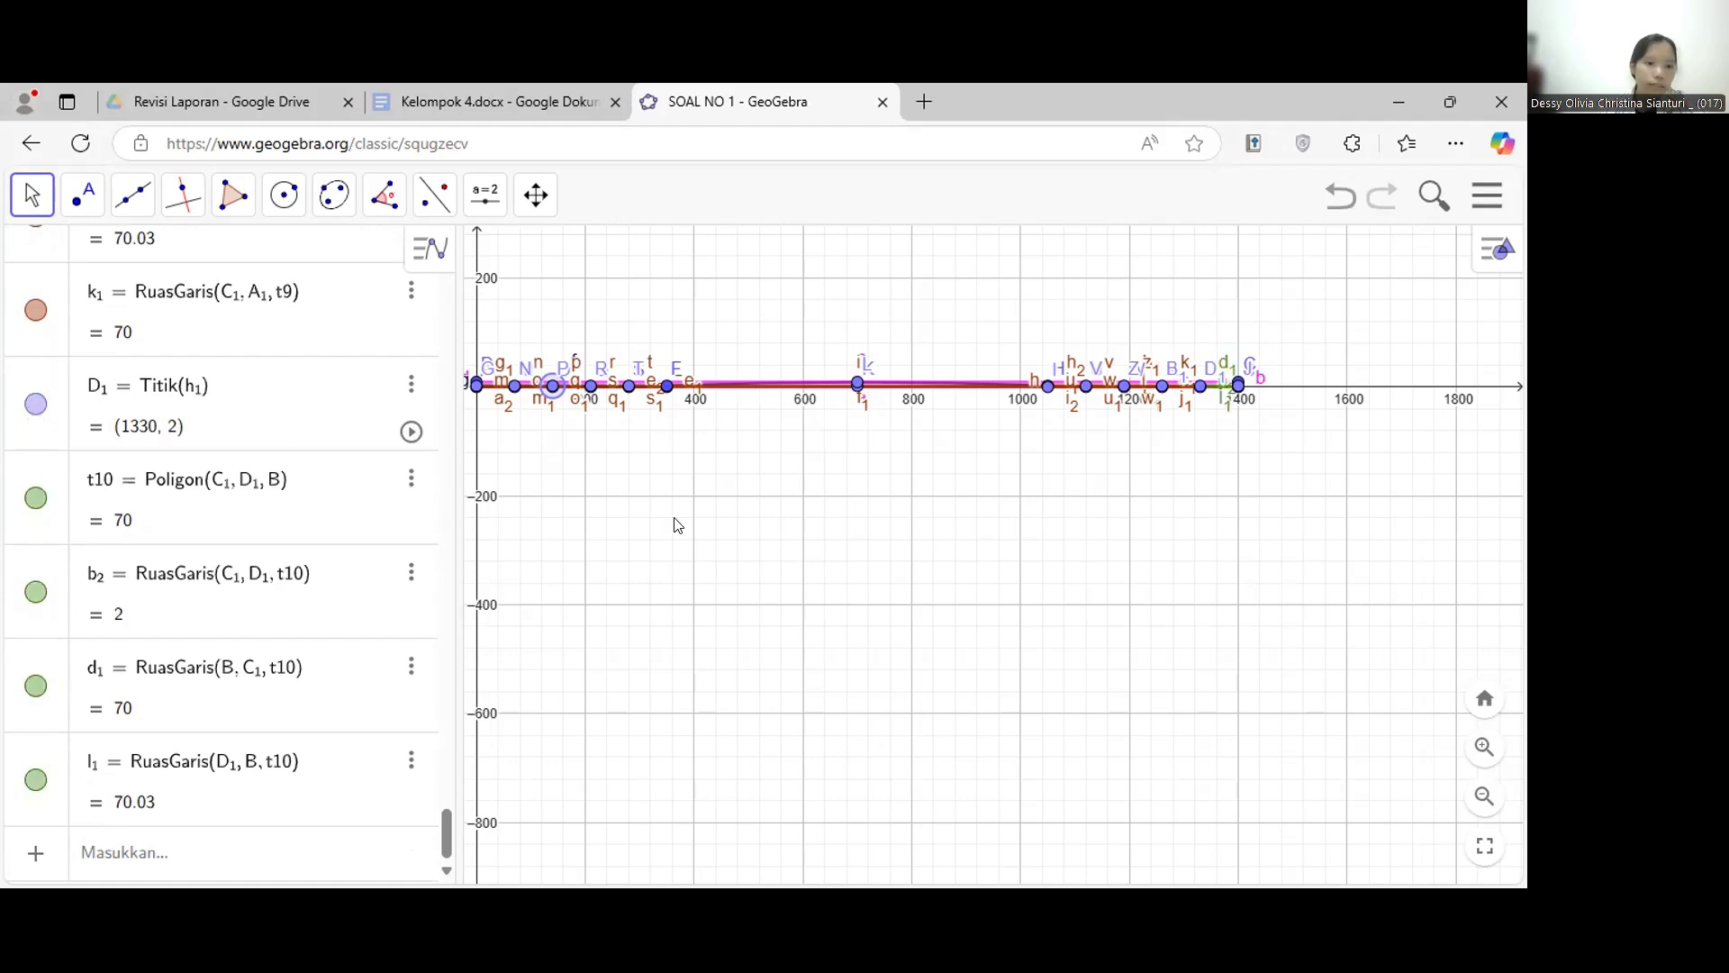